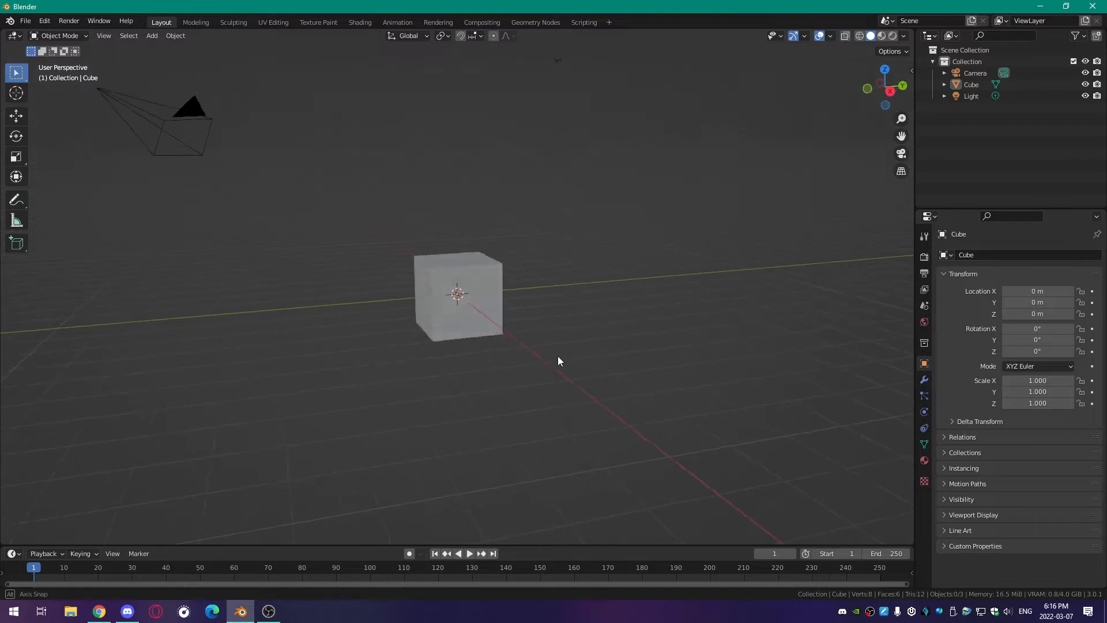
- Delete the default cube from the scene
left_click(479, 321)
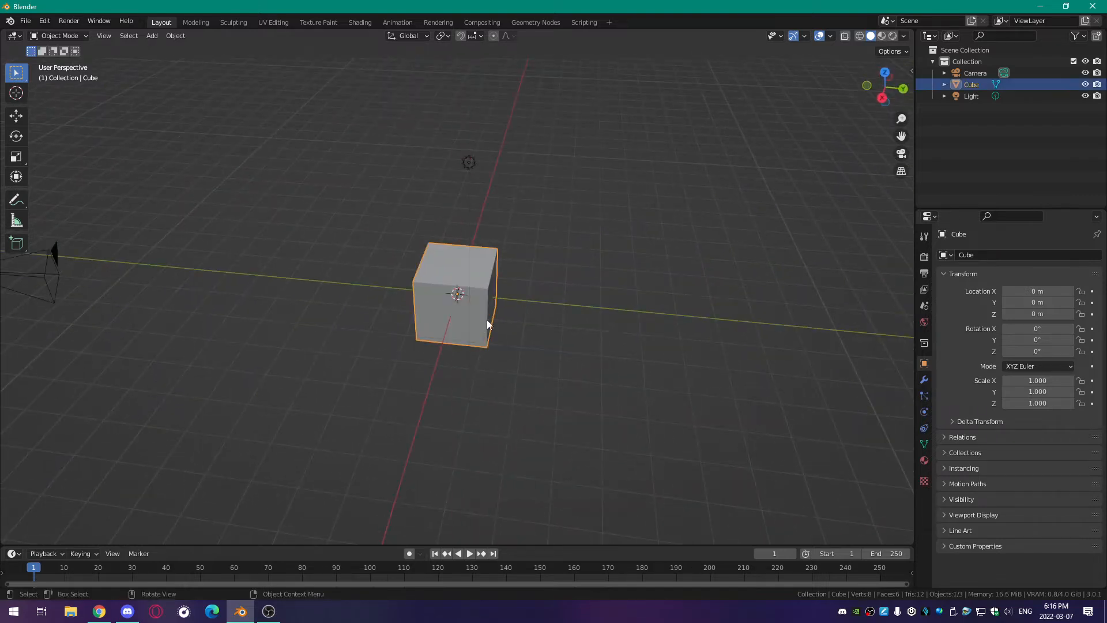
key("Delete")
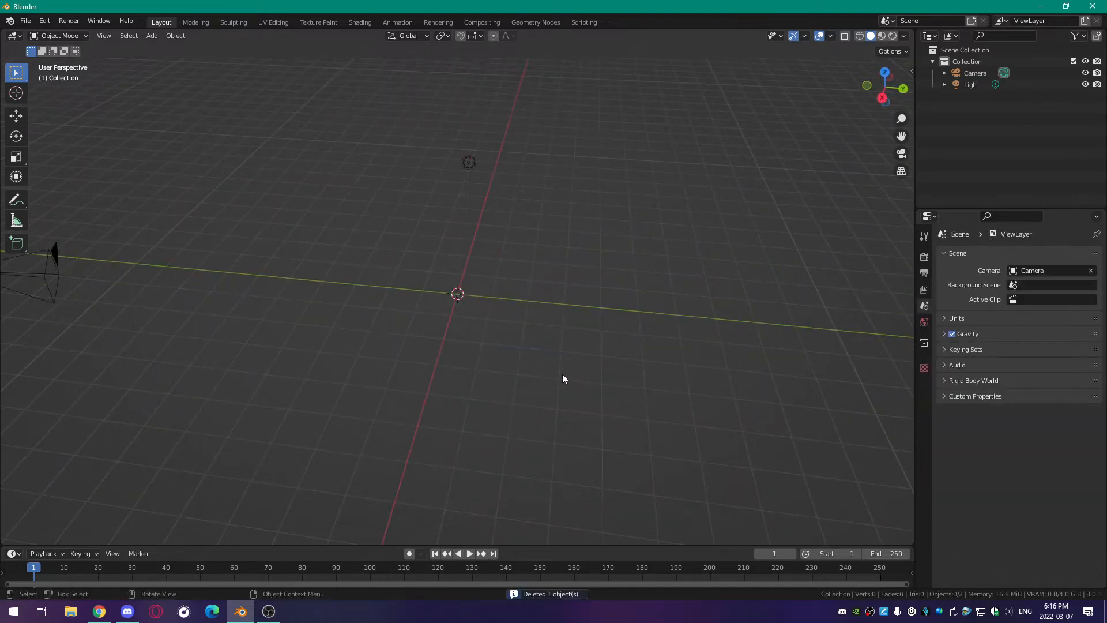
middle_click_drag(562, 375, 760, 383)
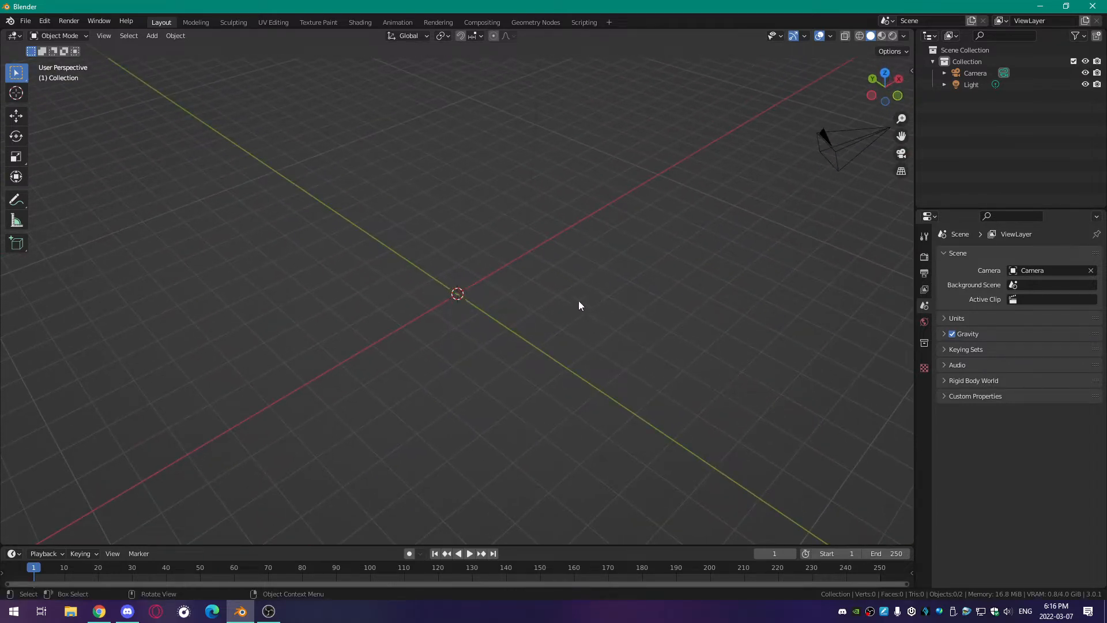
- Search the add-ons preferences for "mes" and check the details of the Add Mesh: Extra Objects add-on
left_click(45, 21)
left_click(72, 185)
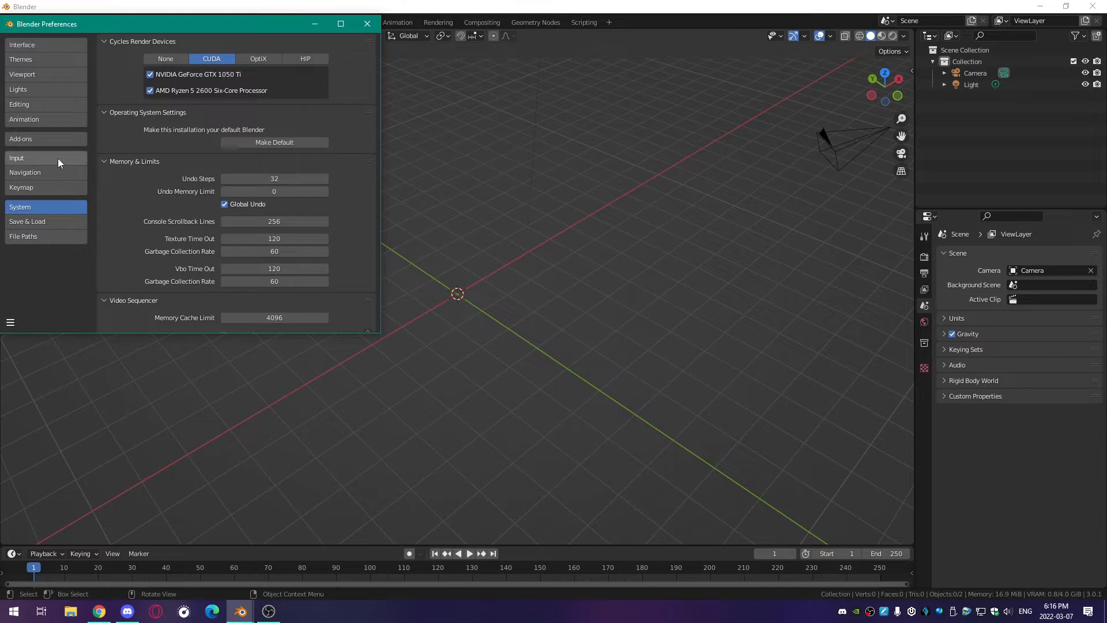
left_click(40, 141)
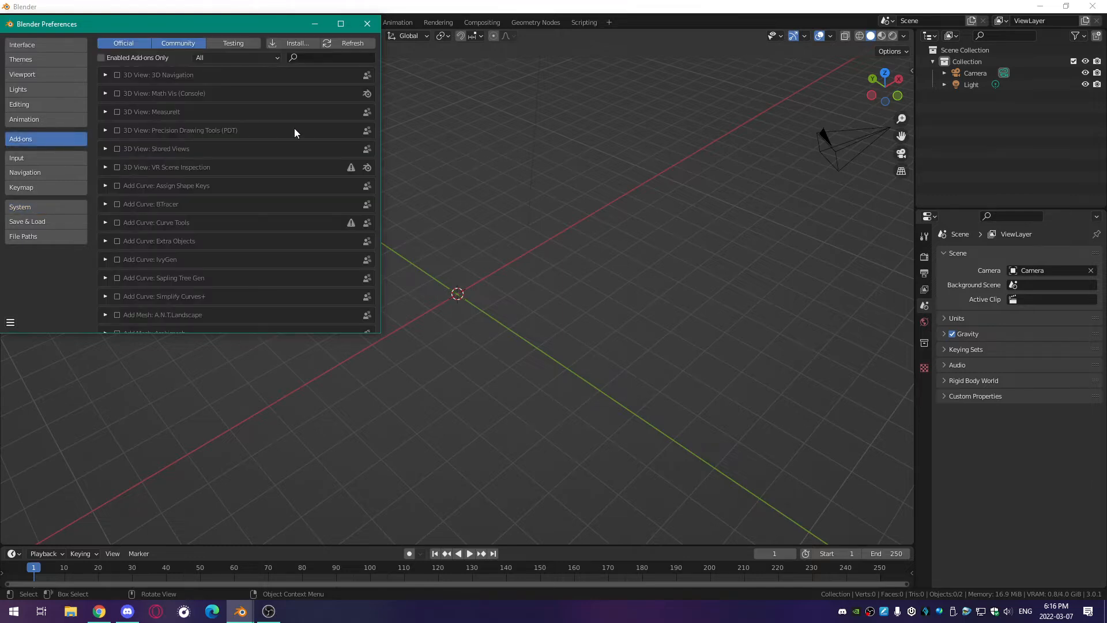
left_click(316, 55)
type("mes")
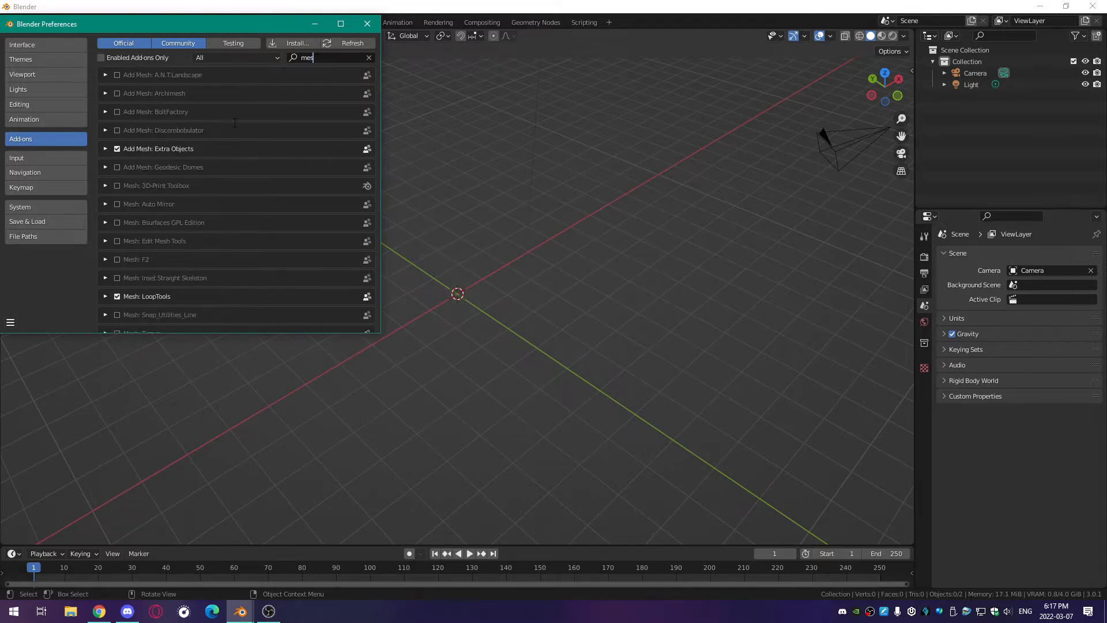
left_click(105, 149)
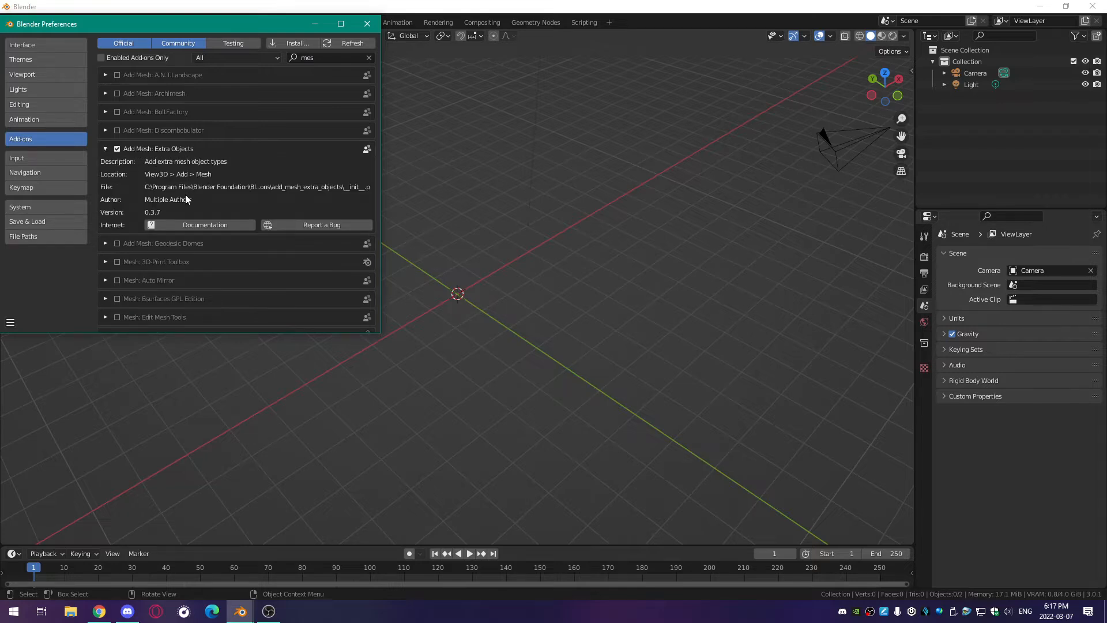
left_click(371, 25)
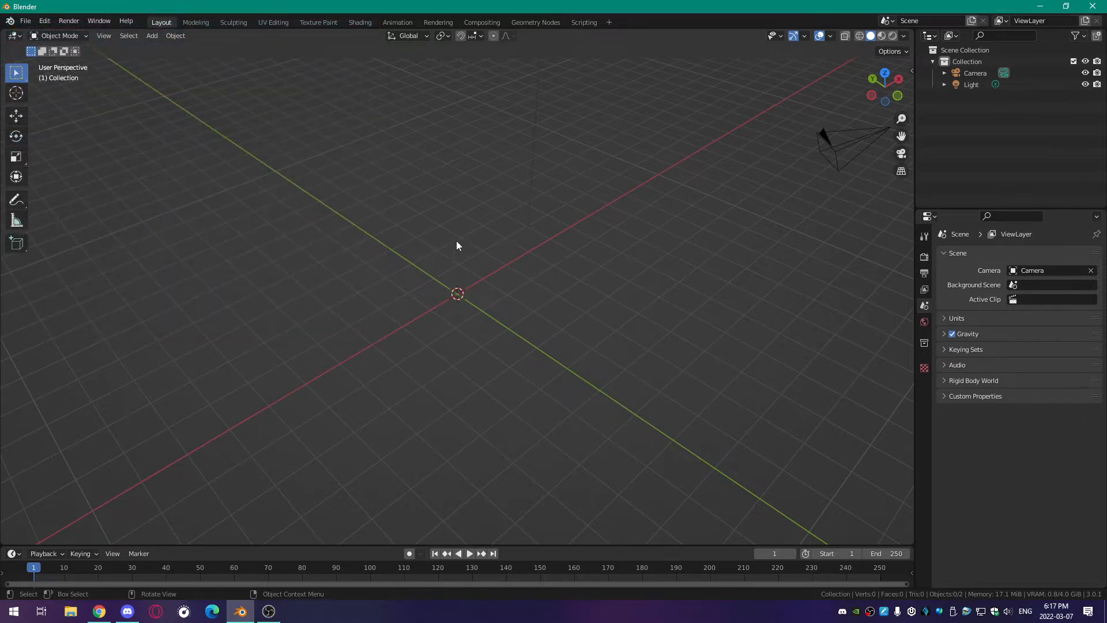
- Add a rock mesh to the scene with the Rock Generator
scroll(446, 314, "down", 10)
scroll(443, 313, "up", 13)
middle_click_drag(443, 314, 481, 311)
key("shift+a")
mouse_move(484, 304)
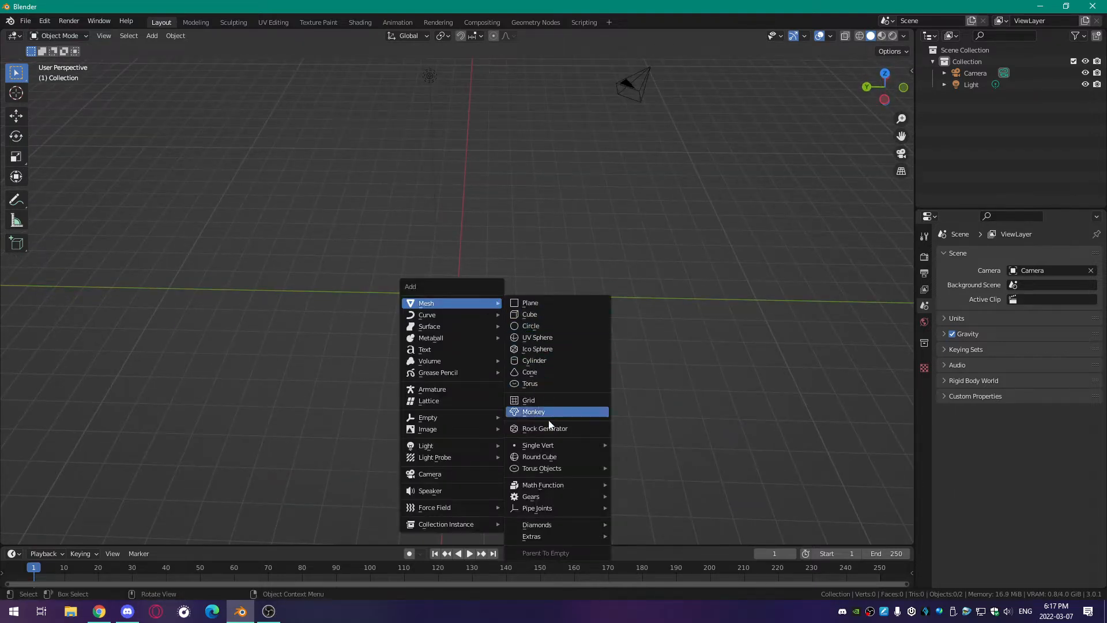
mouse_move(552, 443)
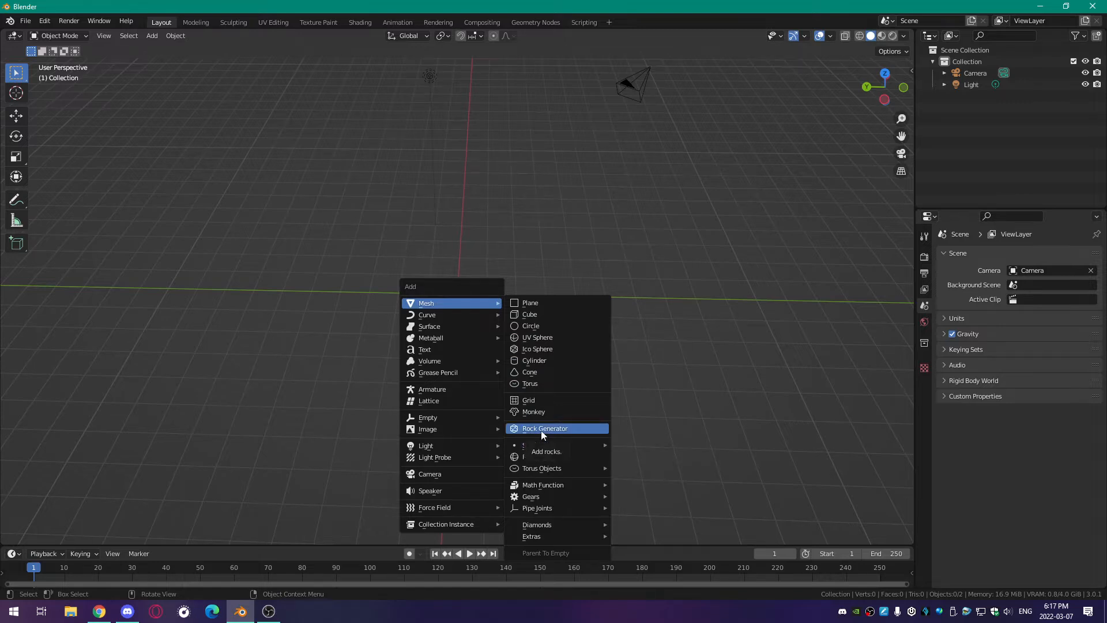
left_click(541, 428)
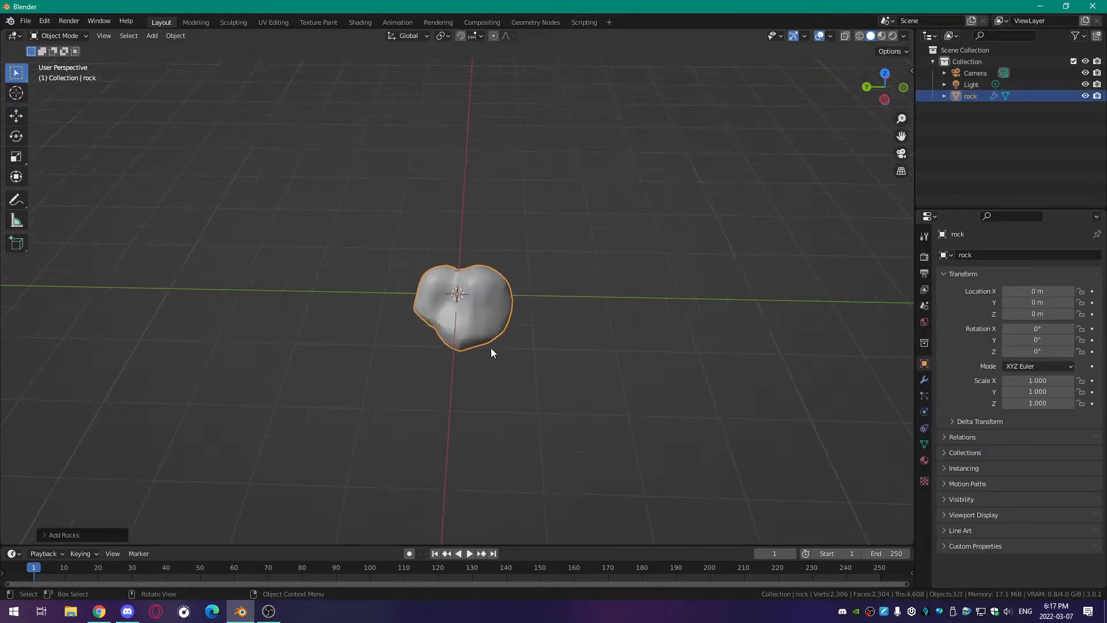
- Expand the new rock's generation settings and apply the Asteroid preset
left_click(45, 535)
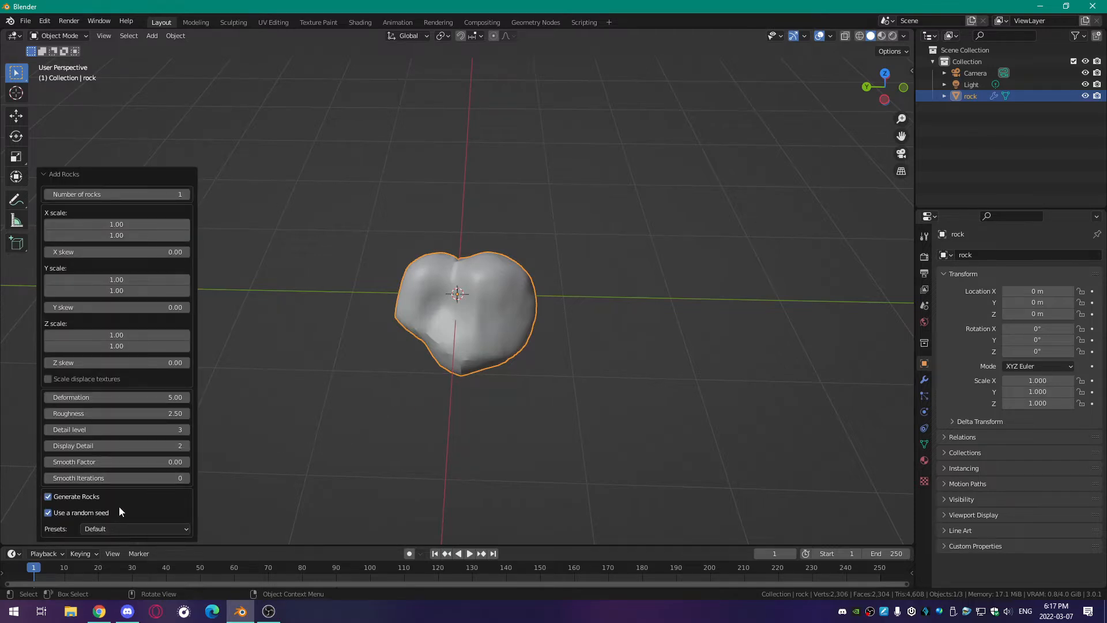
left_click(125, 529)
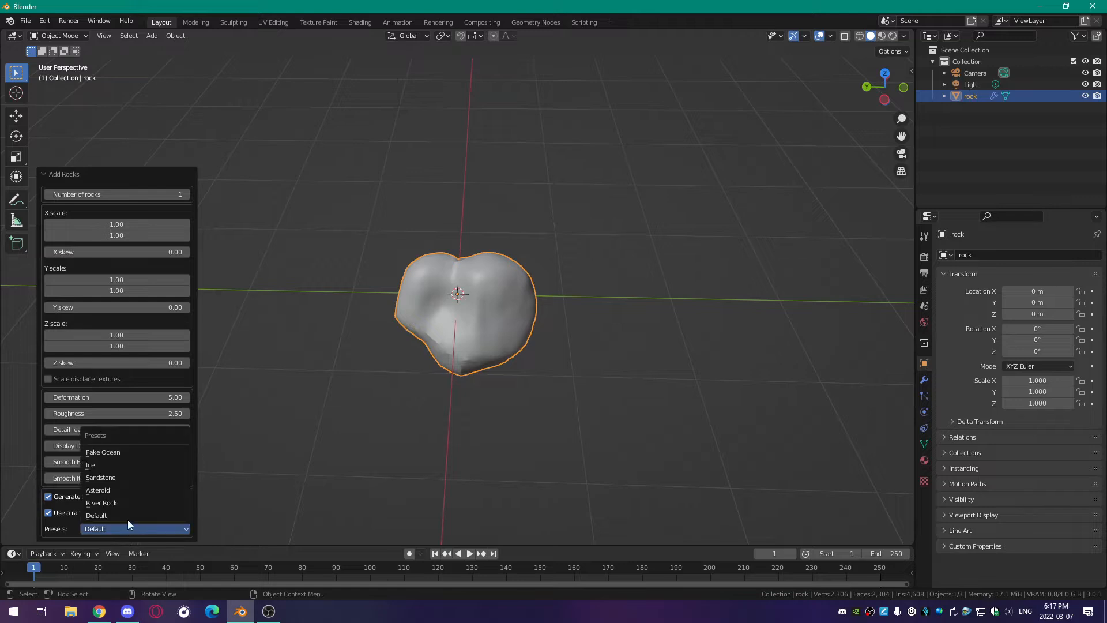
left_click(113, 490)
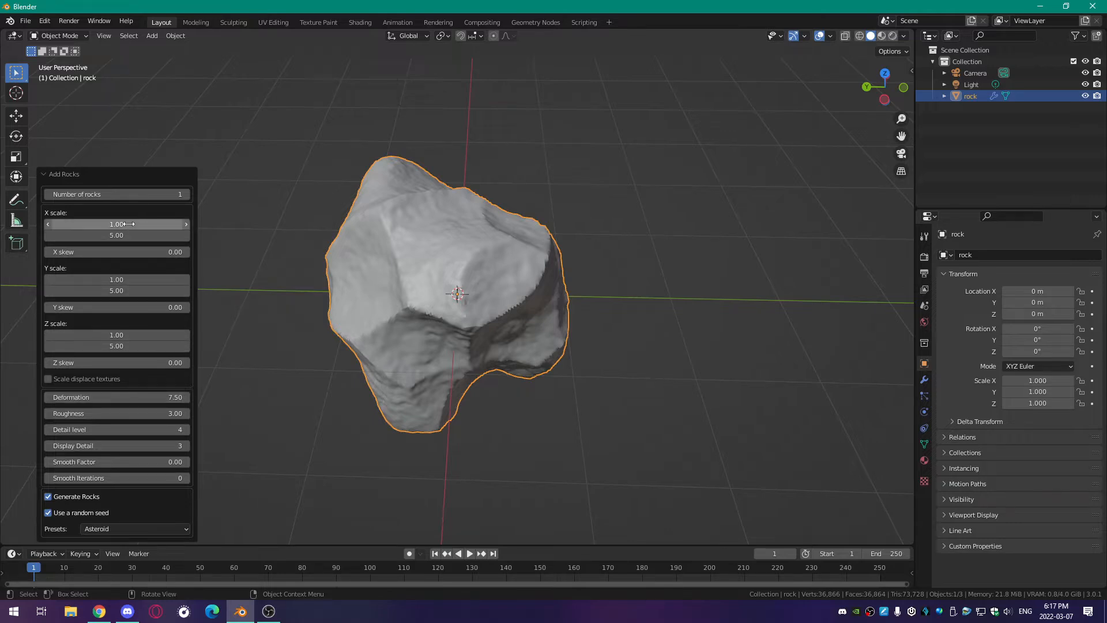
- Try a lower X scale of 1.82 and a negative X skew on the rock, and reset them to 1.00 and 0.00
left_click_drag(138, 223, 180, 258)
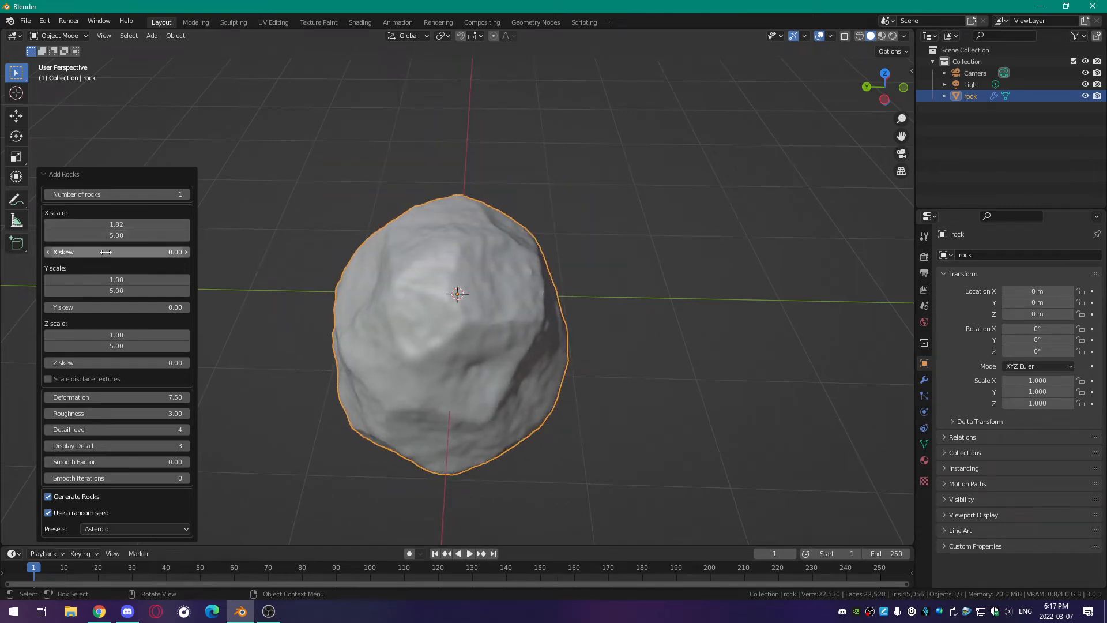
mouse_move(101, 252)
left_mouse_down()
mouse_move(199, 263)
mouse_move(107, 257)
left_mouse_up()
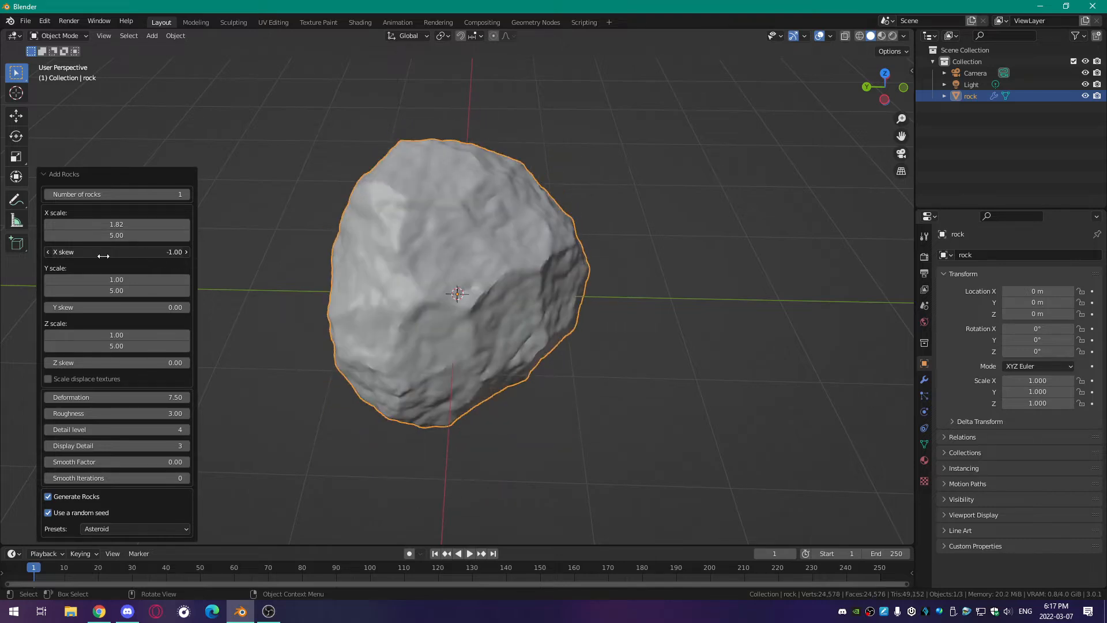
left_click(110, 250)
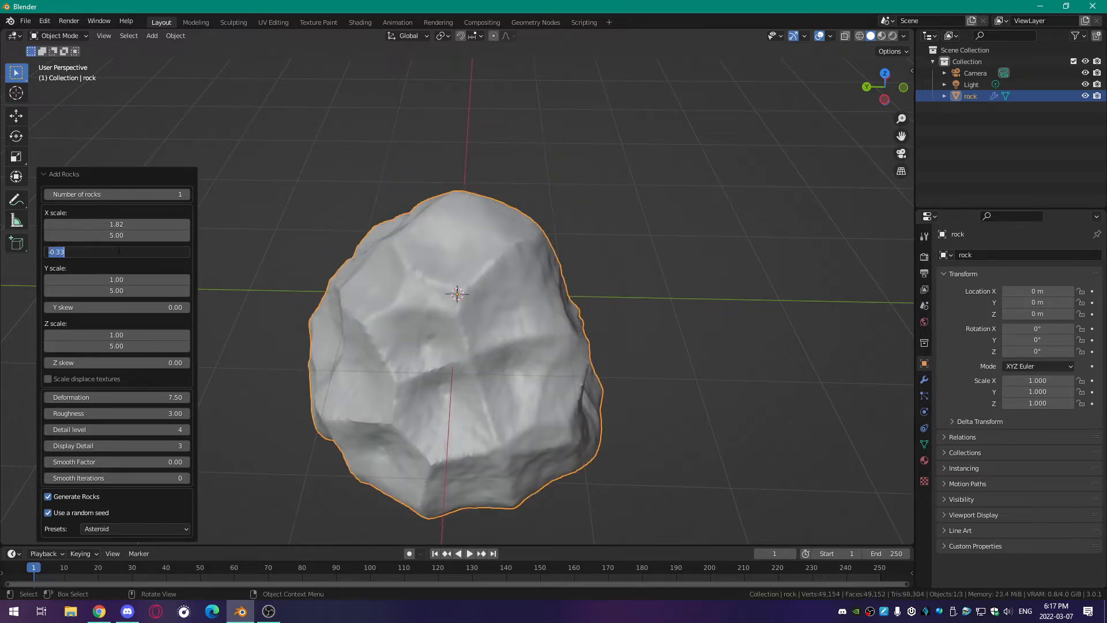
key("Return")
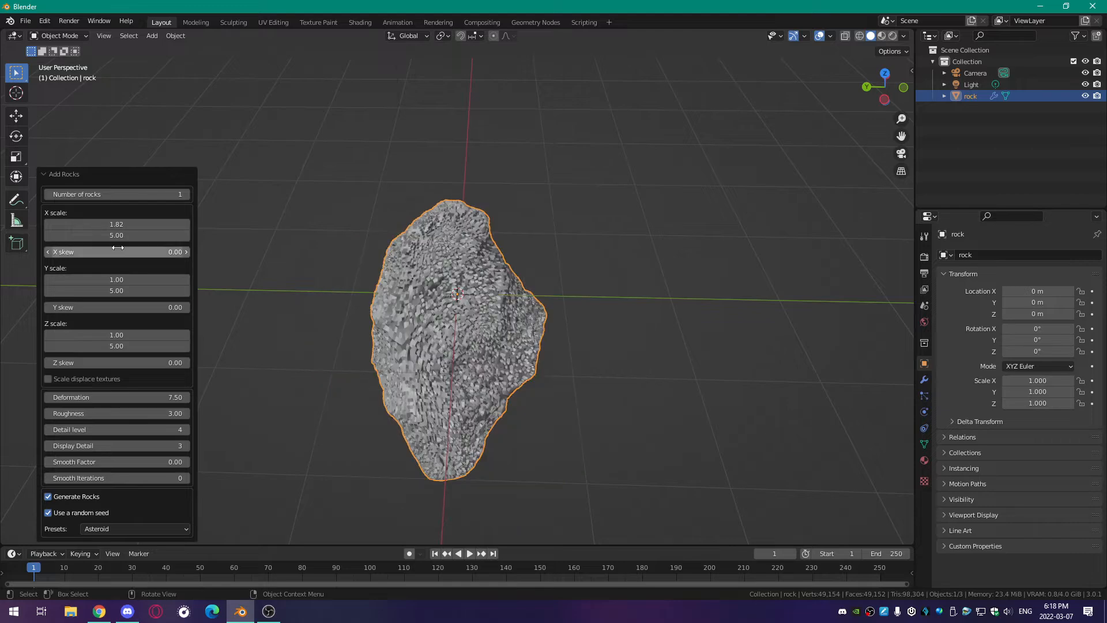
middle_click_drag(324, 348, 403, 288)
left_click(151, 226)
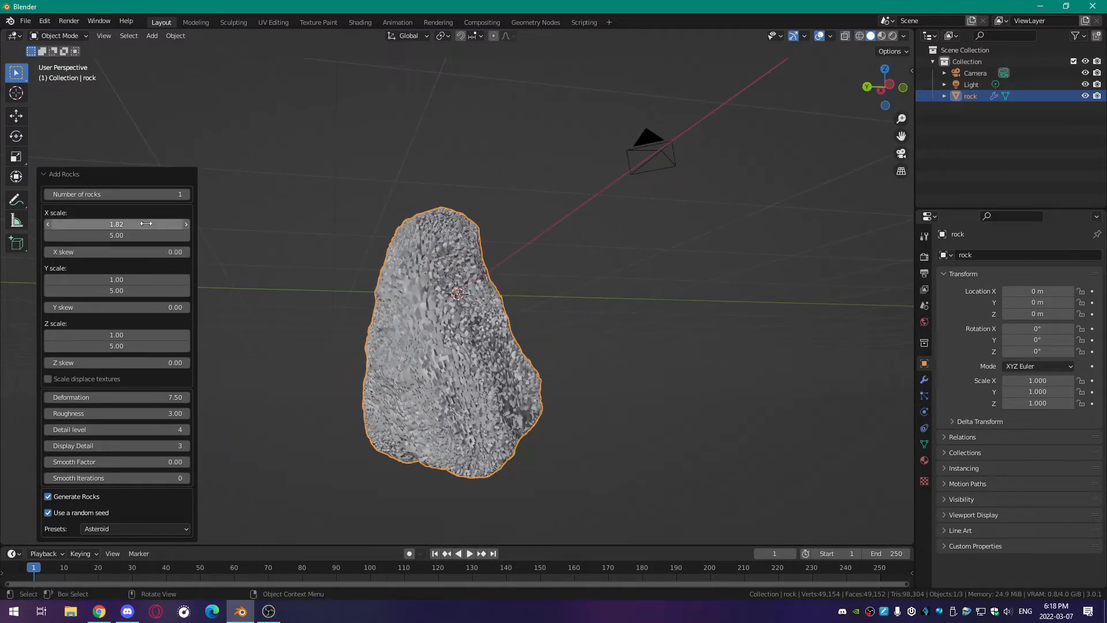
key("Return")
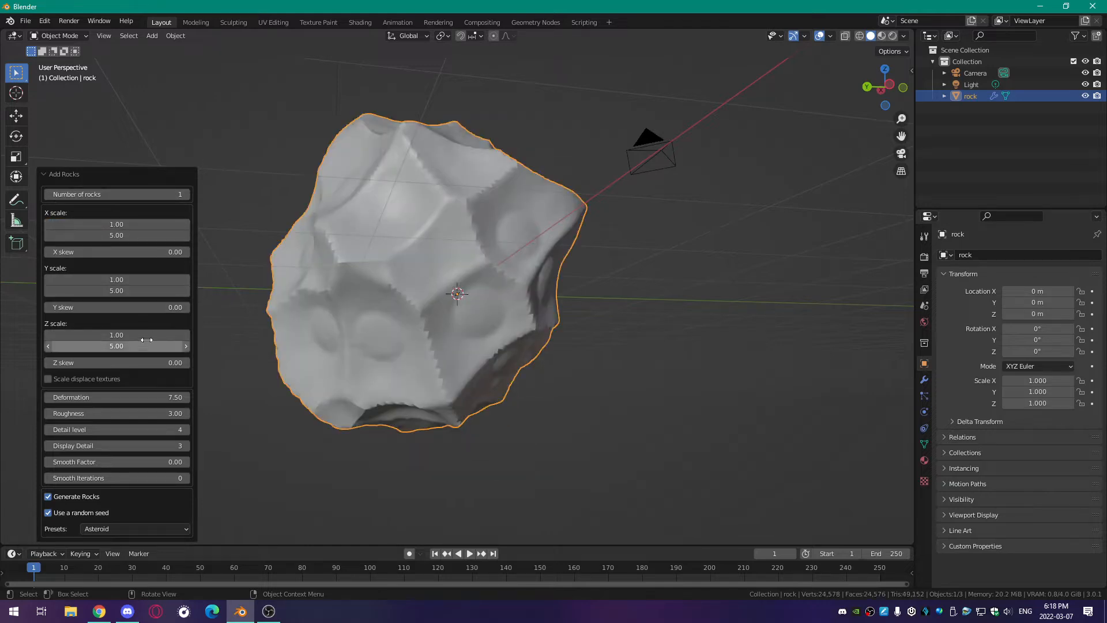
- Set the rock's Z scale to 1.24 and 6.24, its upper X scale to 5.66 and its upper Y scale to 6.99
left_click_drag(148, 335, 210, 348)
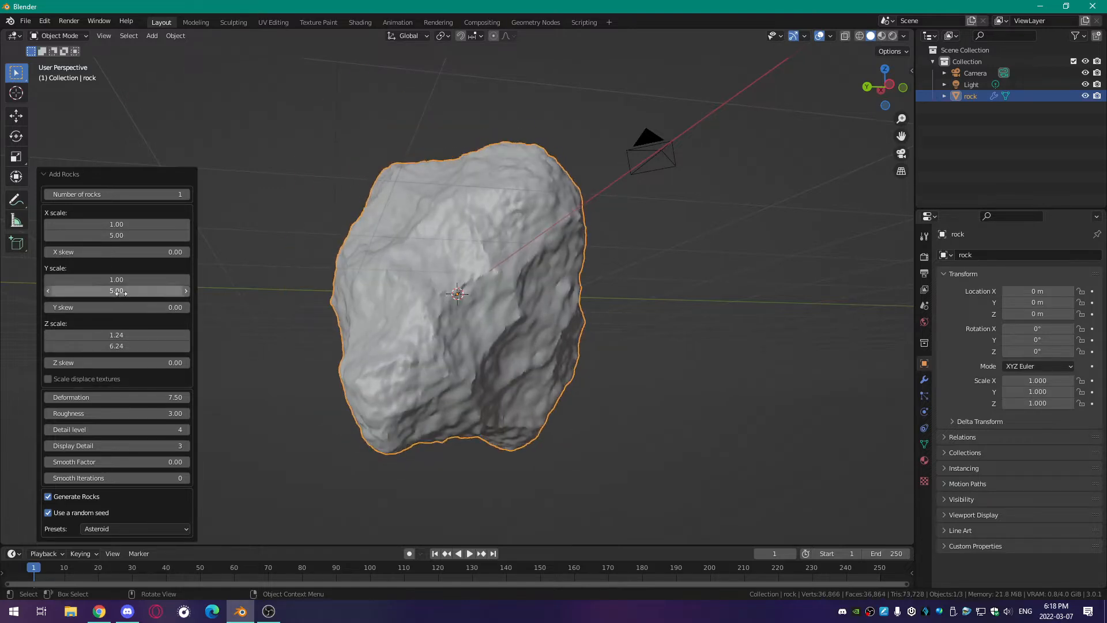
left_click_drag(119, 292, 185, 300)
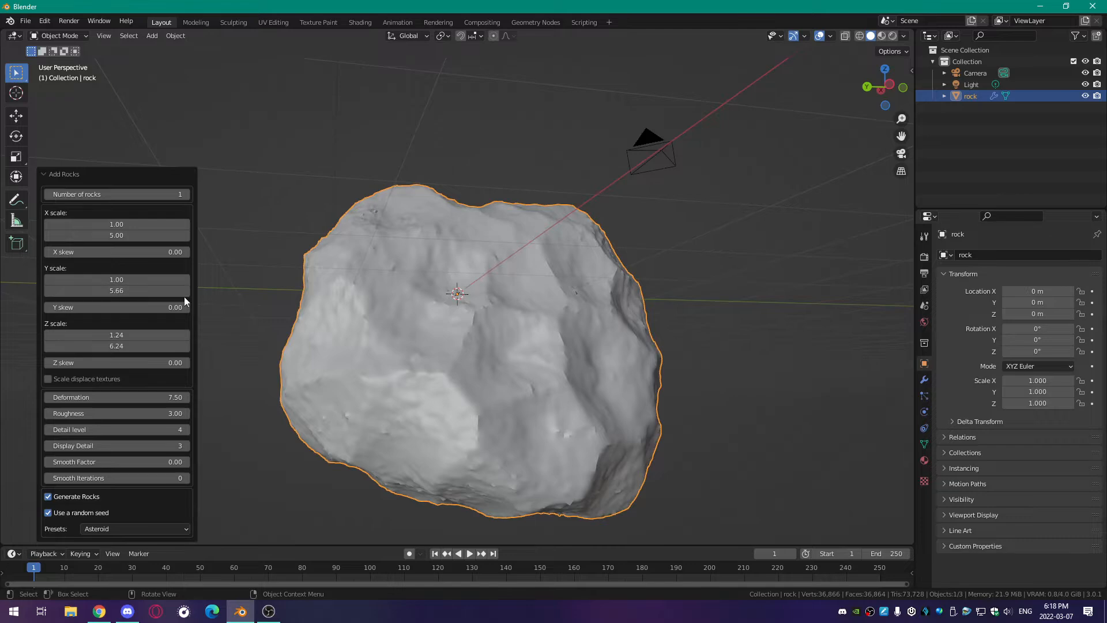
middle_click_drag(397, 380, 213, 344)
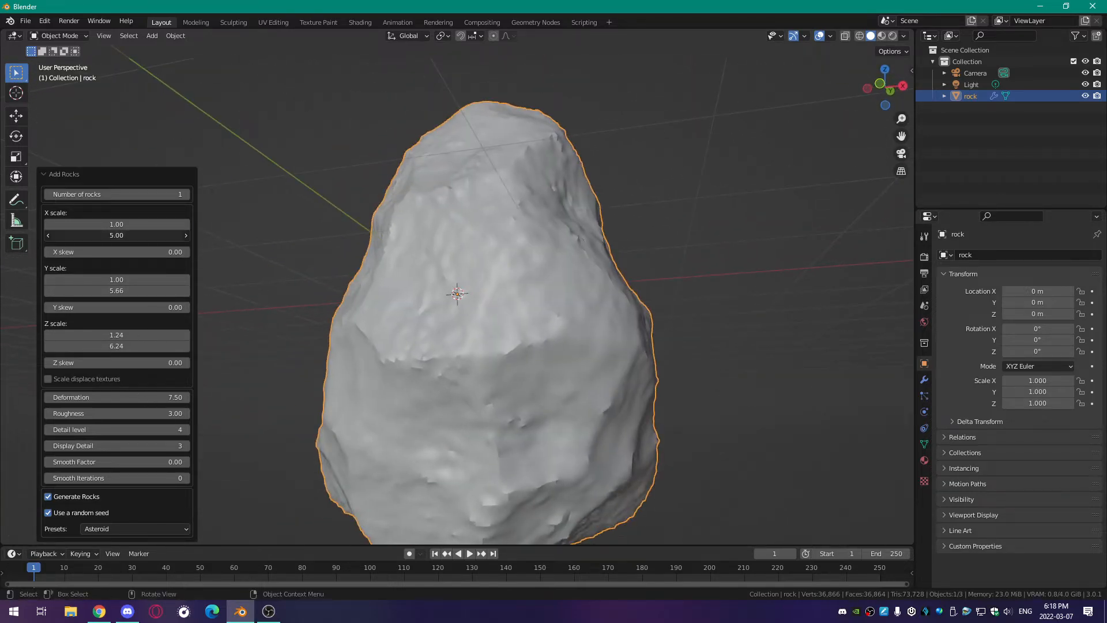
mouse_move(116, 235)
left_mouse_down()
mouse_move(243, 247)
mouse_move(201, 271)
mouse_move(130, 233)
left_mouse_up()
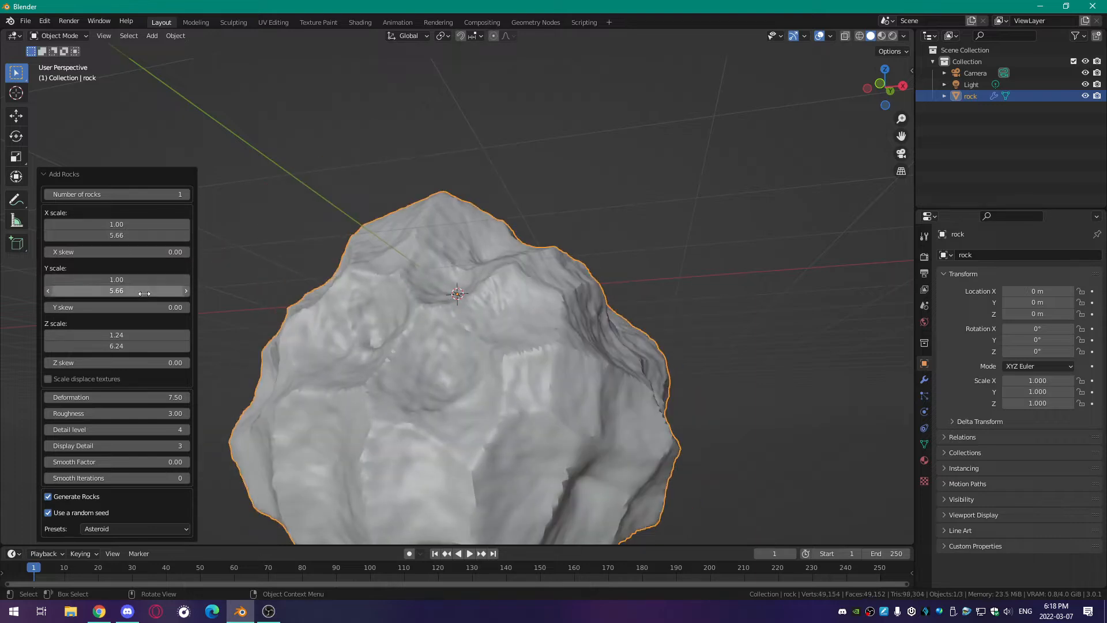
left_click_drag(145, 293, 222, 299)
middle_click_drag(326, 274, 362, 299)
scroll(362, 299, "up", 1)
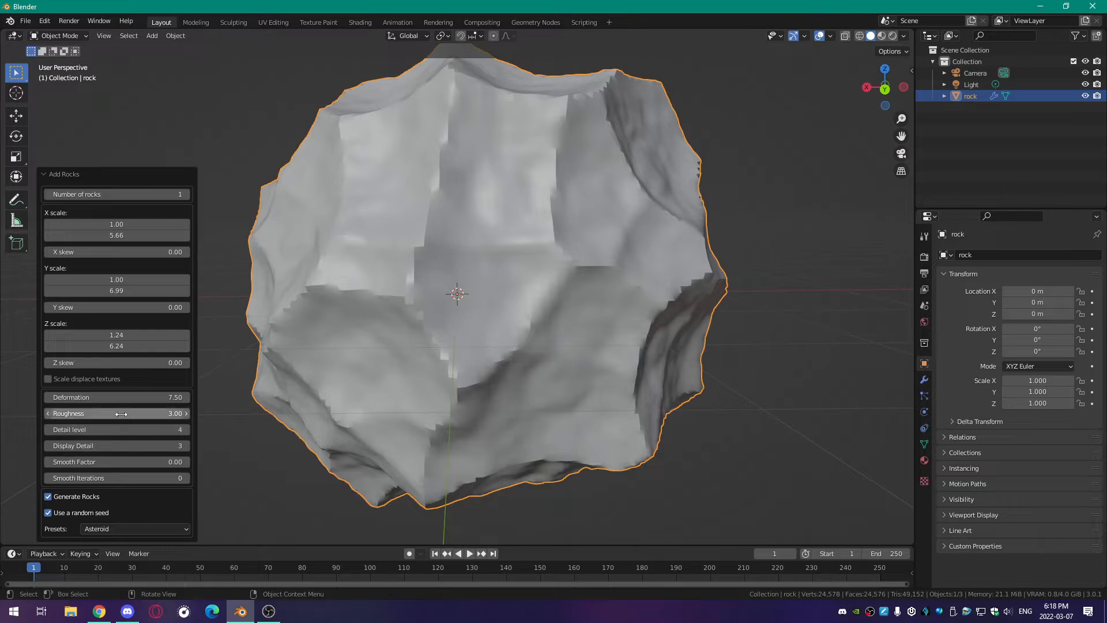
- Reduce the rock's roughness to 1.74 and its deformation to 6.81
mouse_move(118, 415)
left_mouse_down()
mouse_move(176, 415)
mouse_move(104, 415)
left_mouse_up()
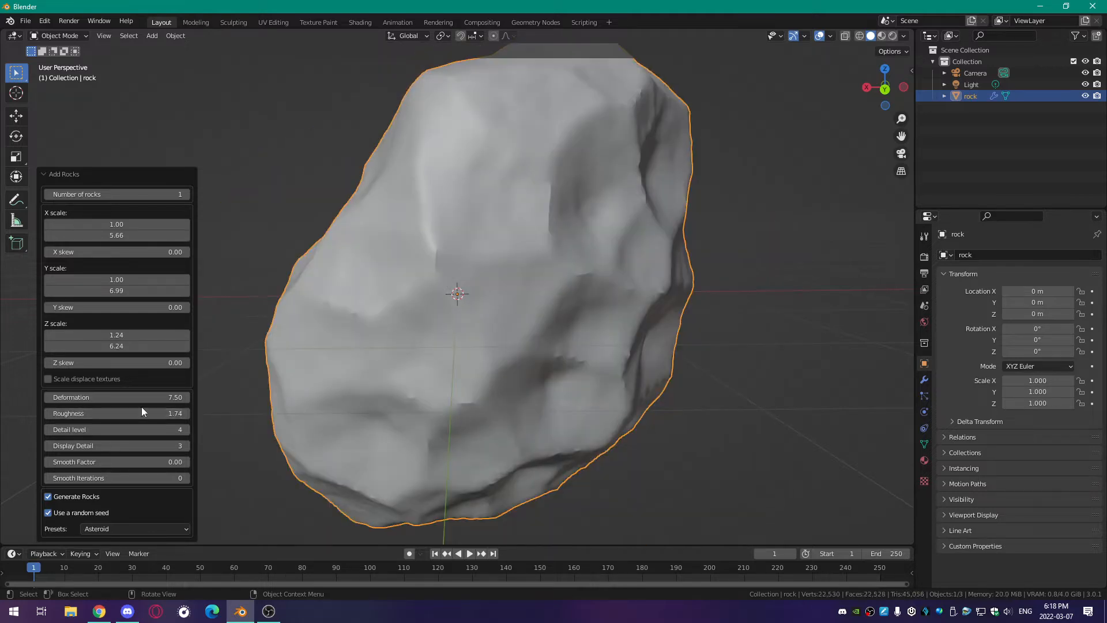
mouse_move(144, 398)
left_mouse_down()
mouse_move(160, 404)
mouse_move(136, 403)
left_mouse_up()
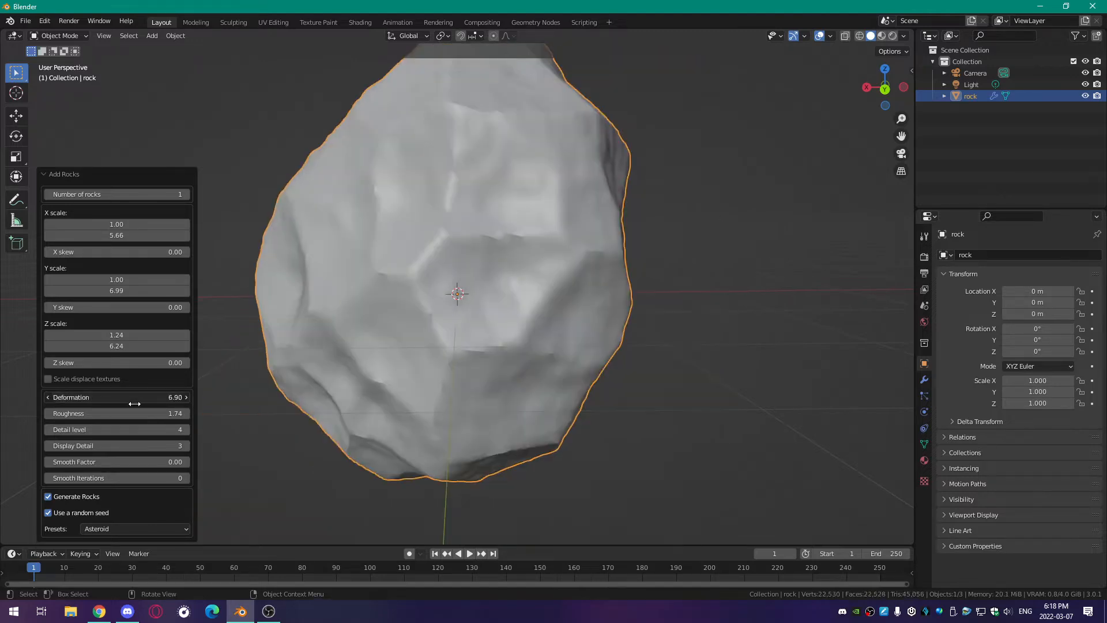
middle_click_drag(477, 330, 455, 281)
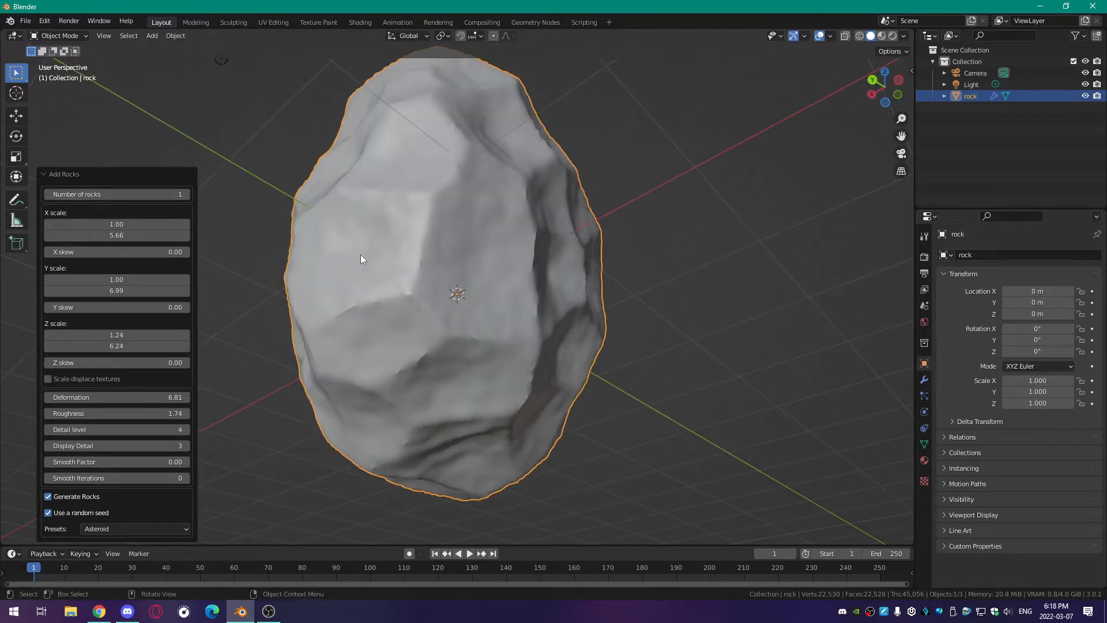
- Try generating two rocks and return the number of rocks to 1
left_click(188, 195)
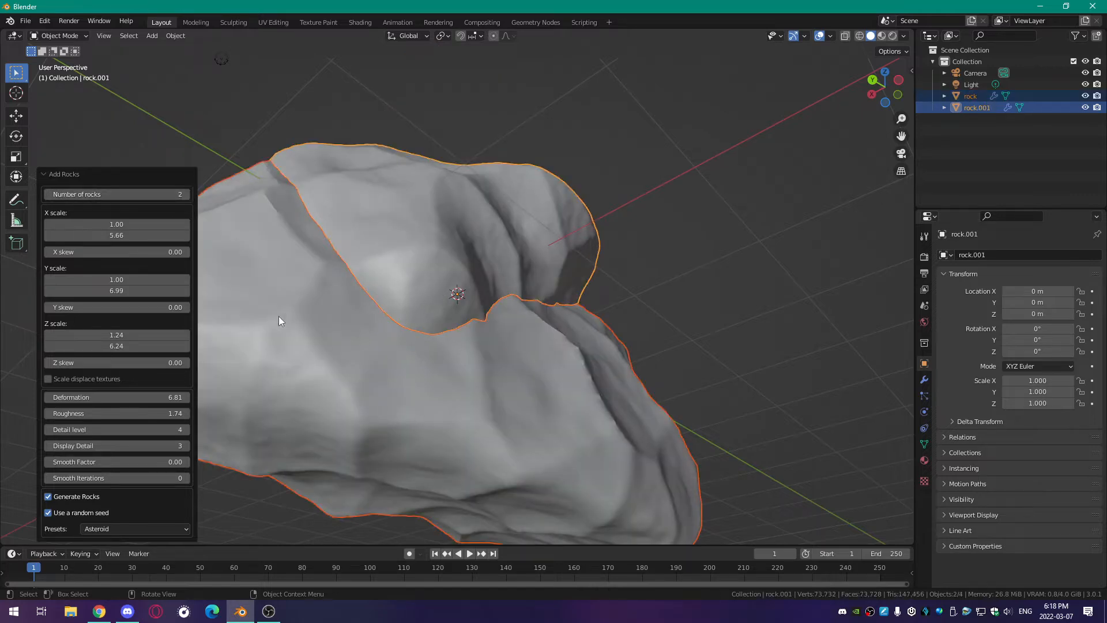
left_click(49, 194)
middle_click_drag(460, 313, 414, 334)
scroll(621, 371, "down", 3)
- Increase the rock's deformation to 6.87
left_click(185, 397)
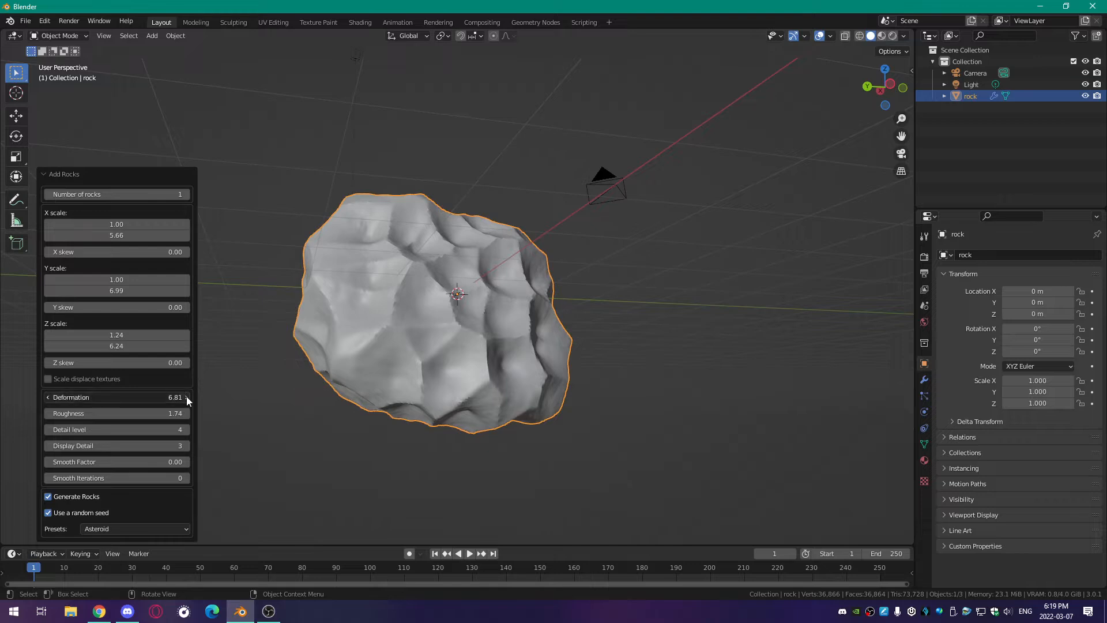
left_click(186, 396)
middle_click_drag(202, 389, 859, 348)
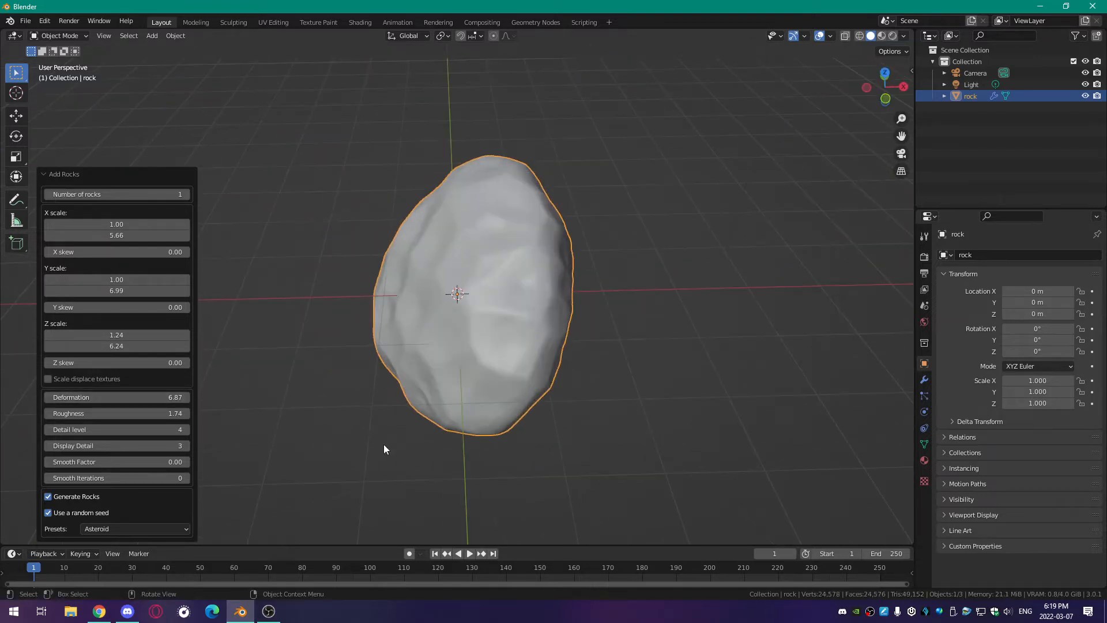
- Try the Sandstone preset on the rock and replace it with the River Rock preset
left_click(144, 525)
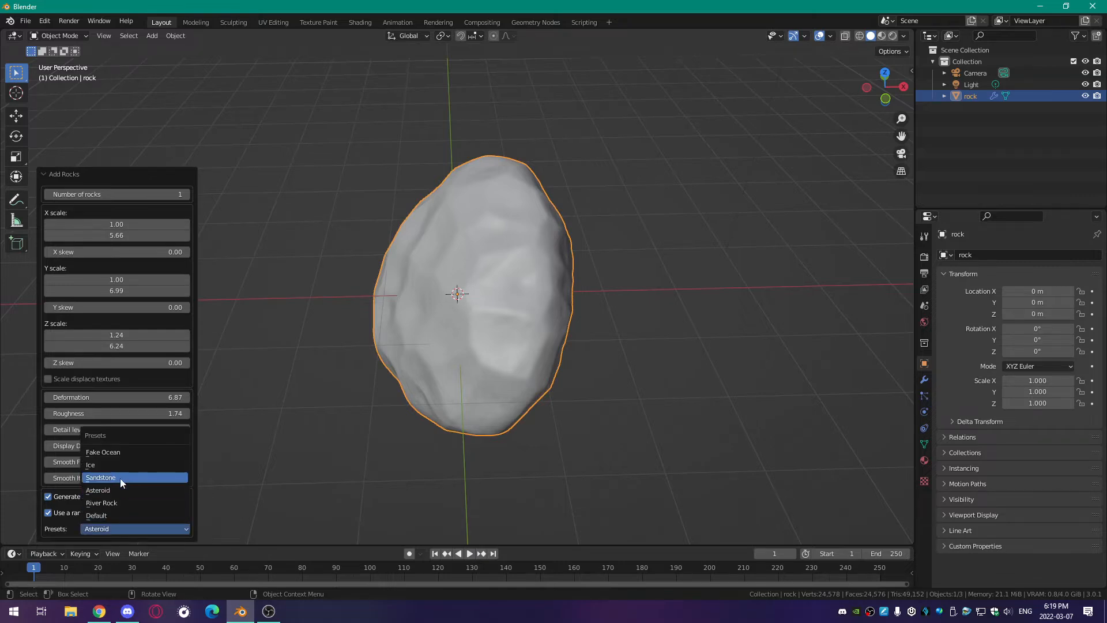
left_click(118, 476)
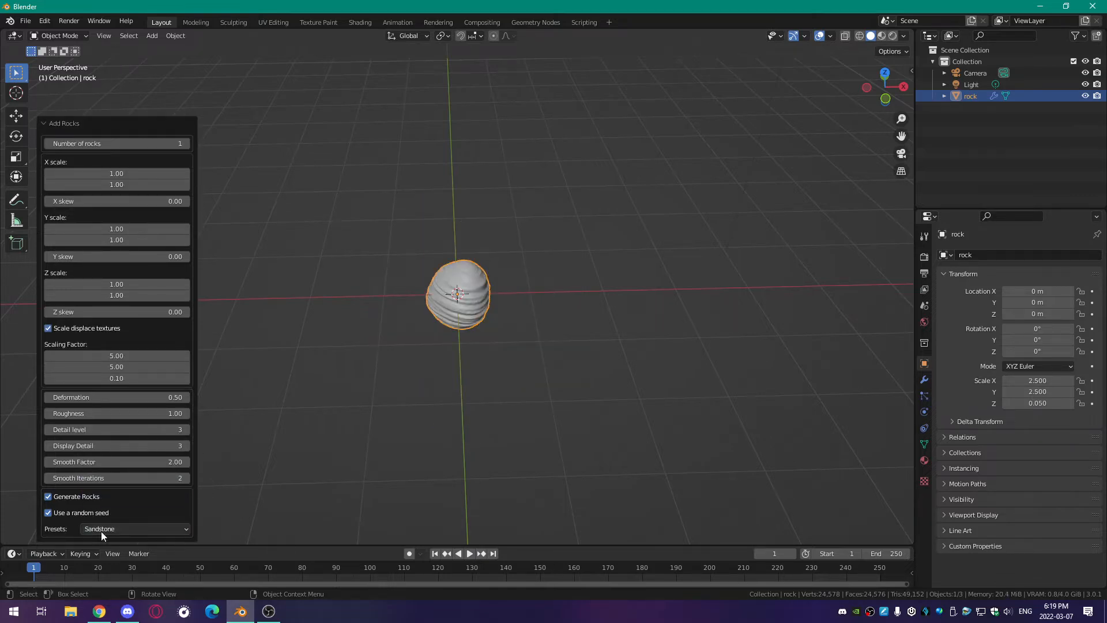
left_click(120, 527)
left_click(115, 504)
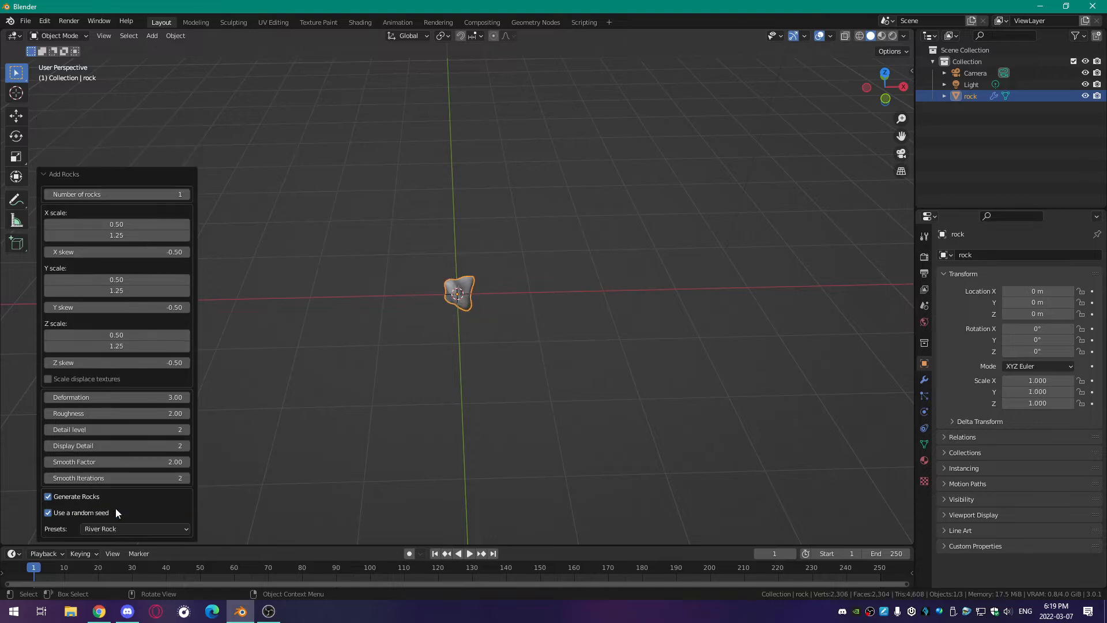
scroll(460, 330, "up", 12)
scroll(455, 332, "down", 1)
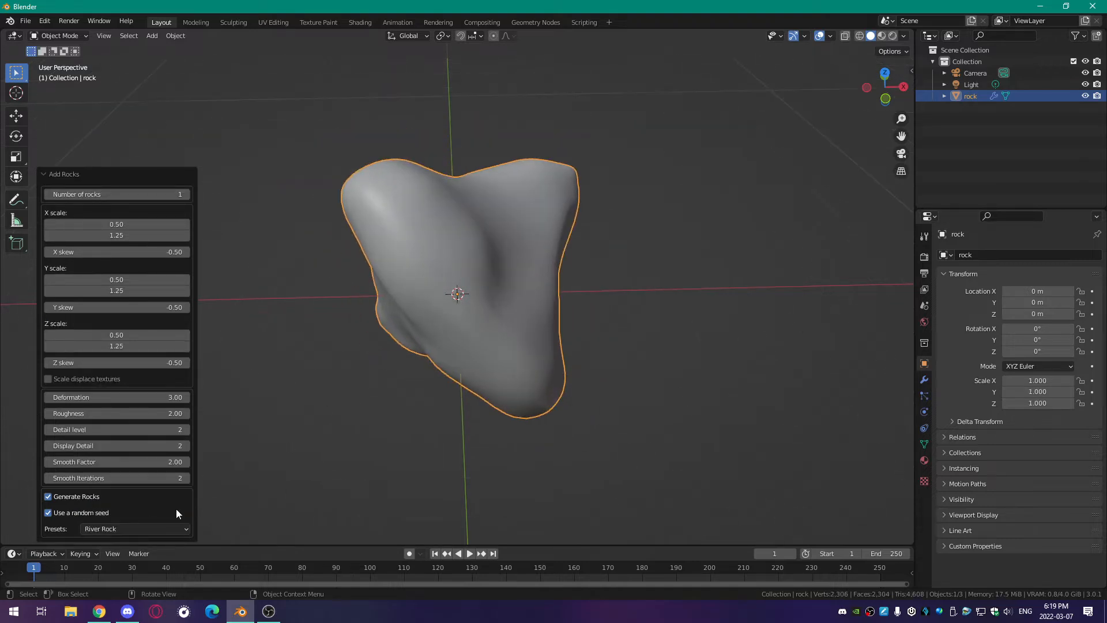
- Try the Default preset on the rock and replace it with the Asteroid preset
left_click(137, 530)
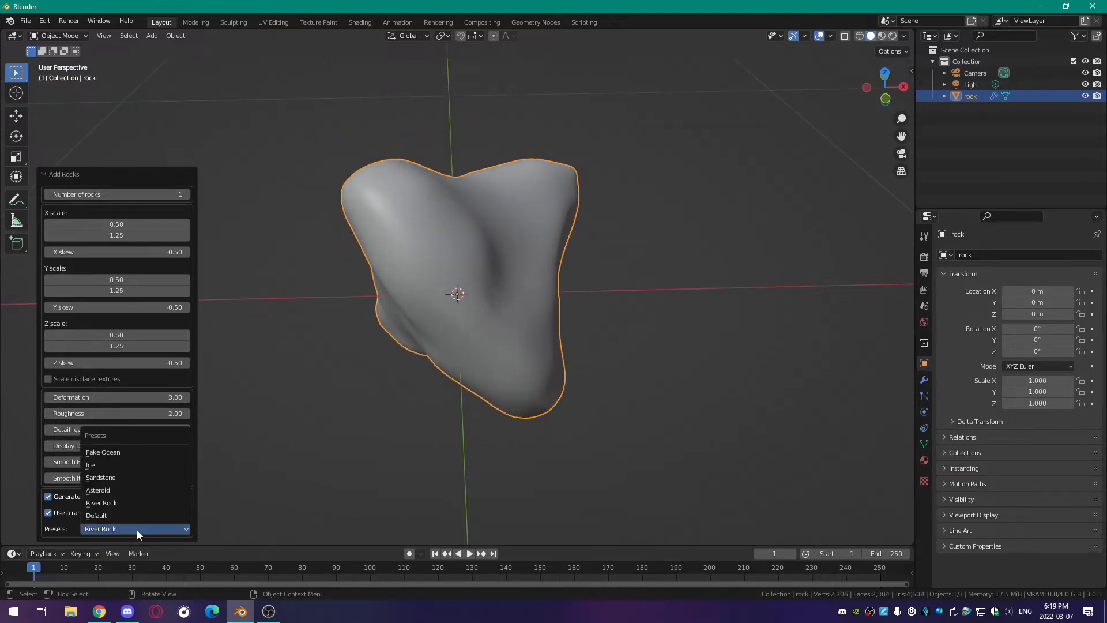
left_click(105, 513)
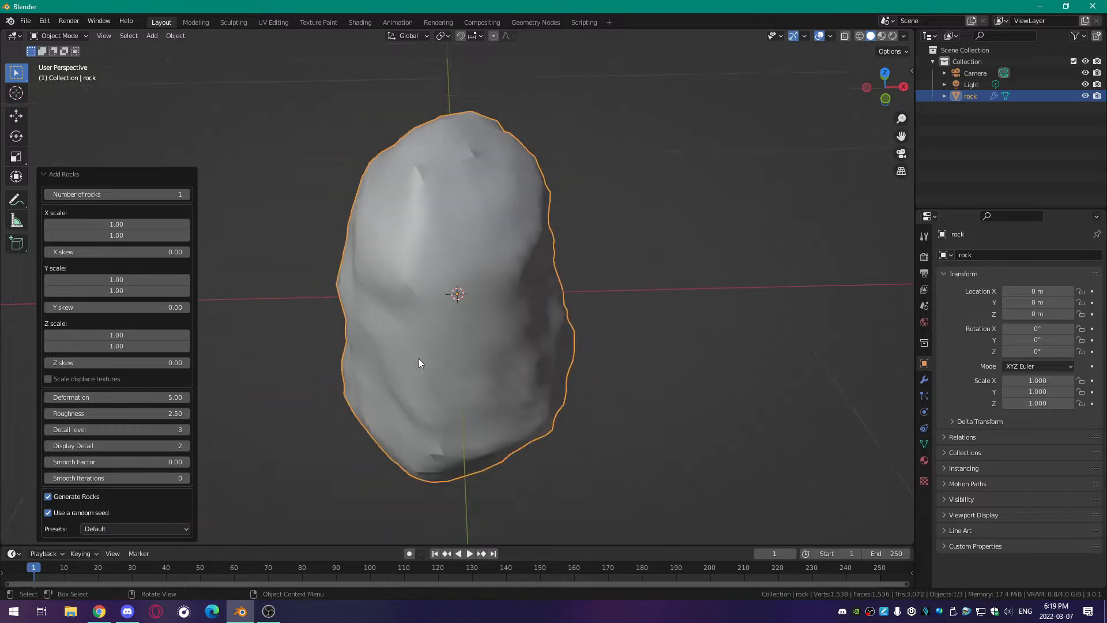
middle_click_drag(415, 350, 455, 248)
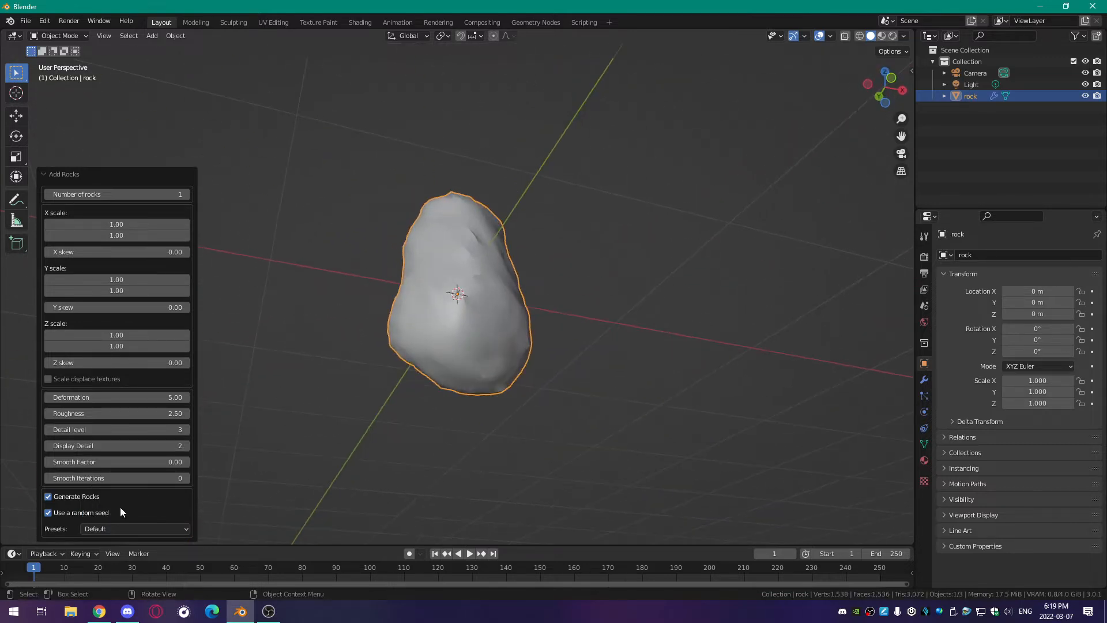
left_click(130, 530)
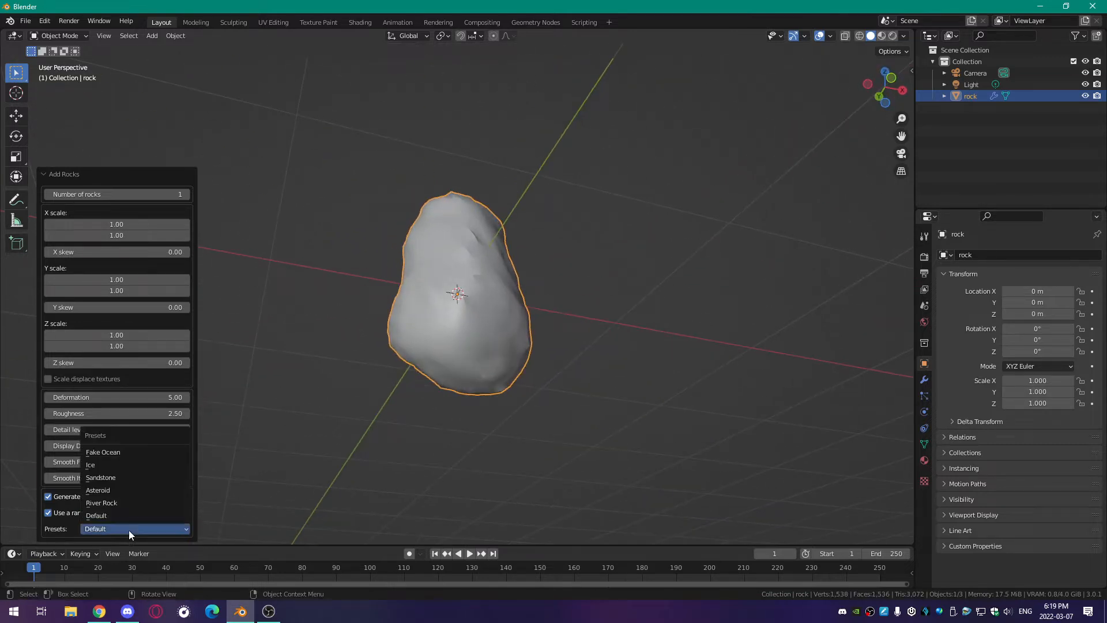
left_click(105, 490)
scroll(455, 414, "down", 3)
middle_click_drag(455, 414, 548, 482)
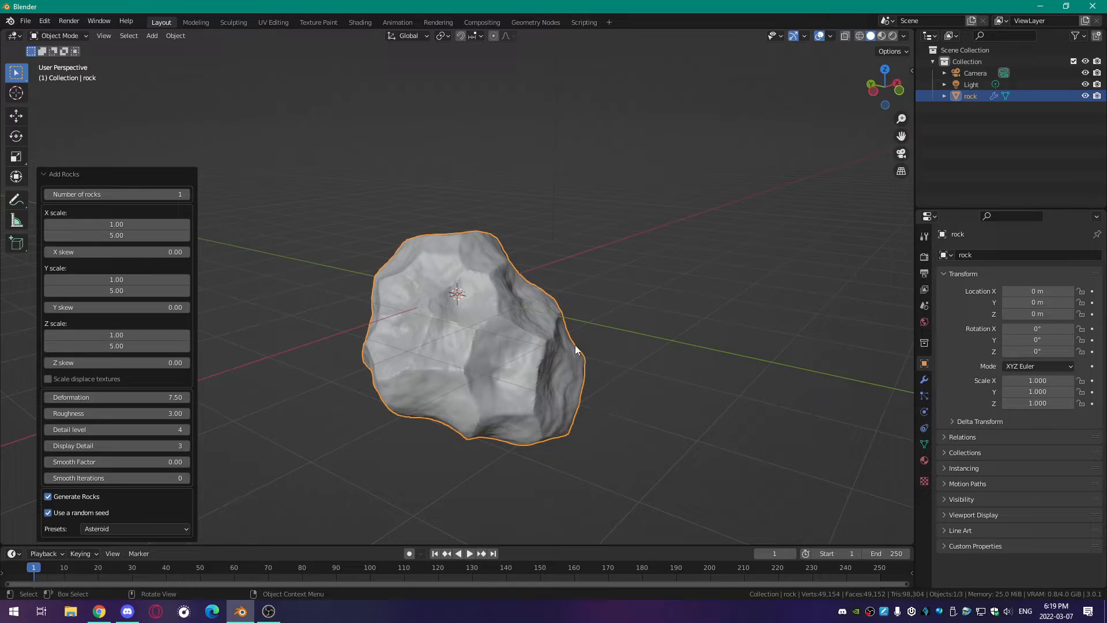
- Move the rock freely upward about 1.46 m and show its transform values beside the viewport
key("g")
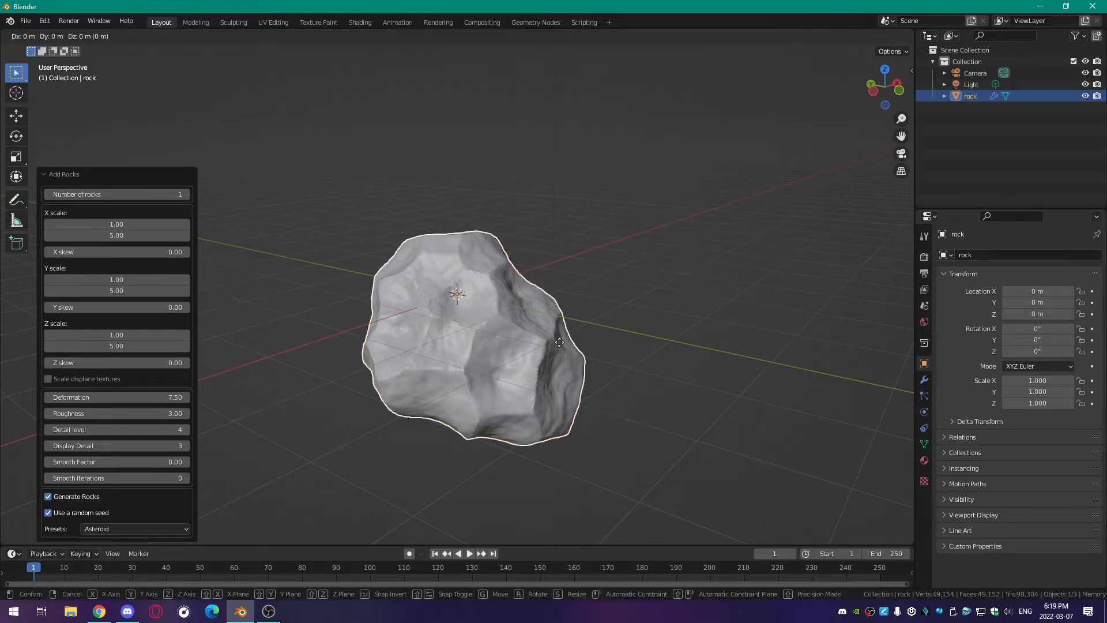
left_click(571, 241)
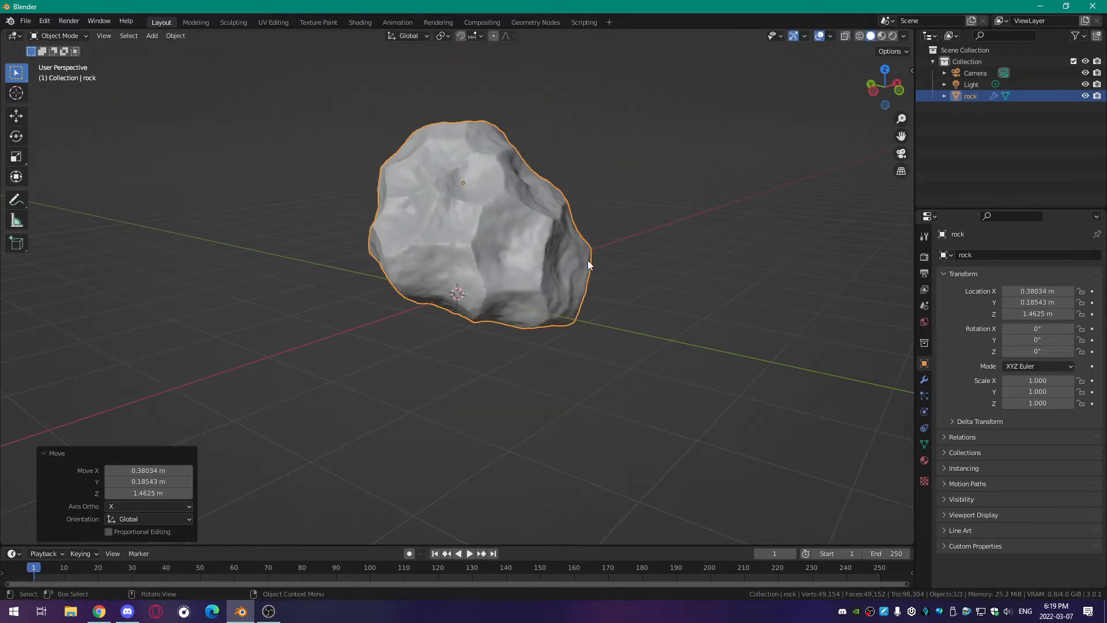
mouse_move(916, 108)
left_mouse_down()
mouse_move(878, 108)
mouse_move(898, 108)
left_mouse_up()
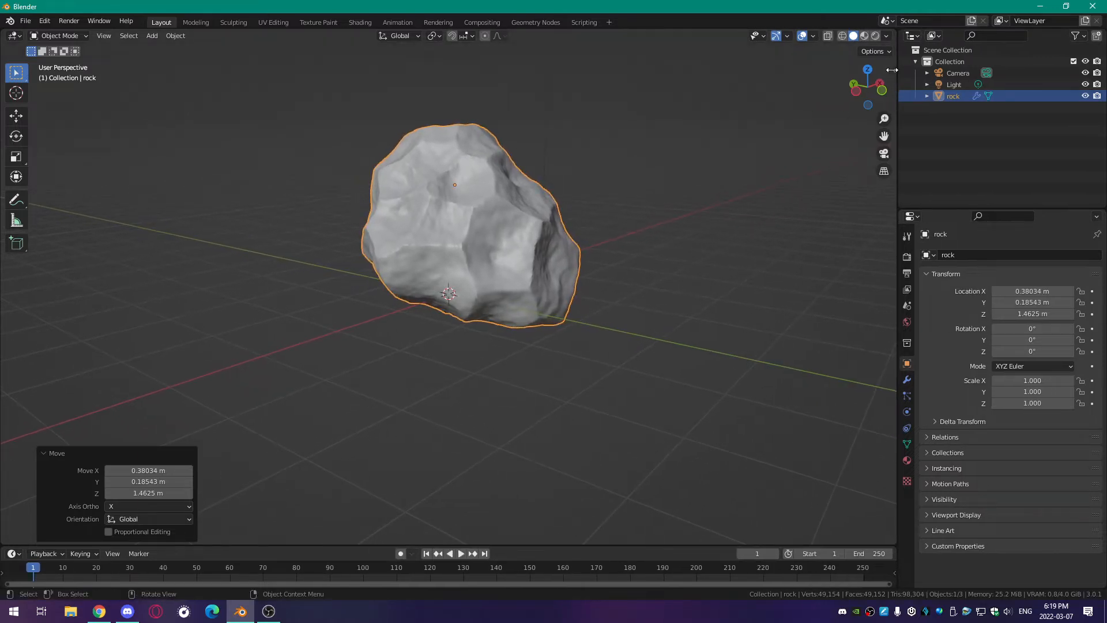
left_click_drag(860, 75, 772, 98)
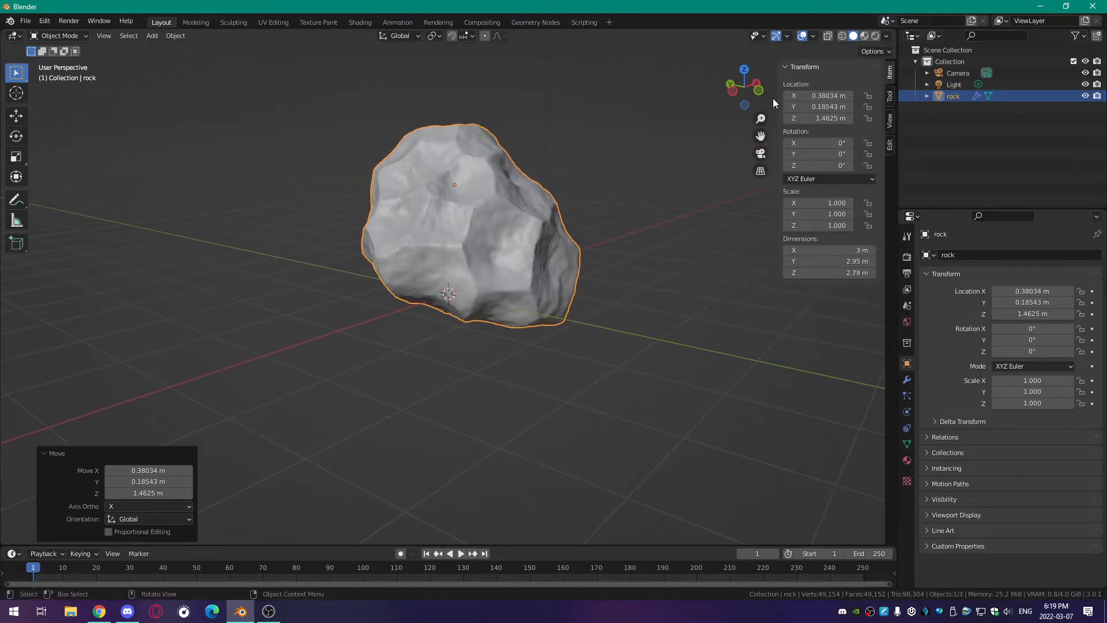
- Set the rock's X, Y and Z location to 0 m
left_click(824, 95)
type("0")
key("Return")
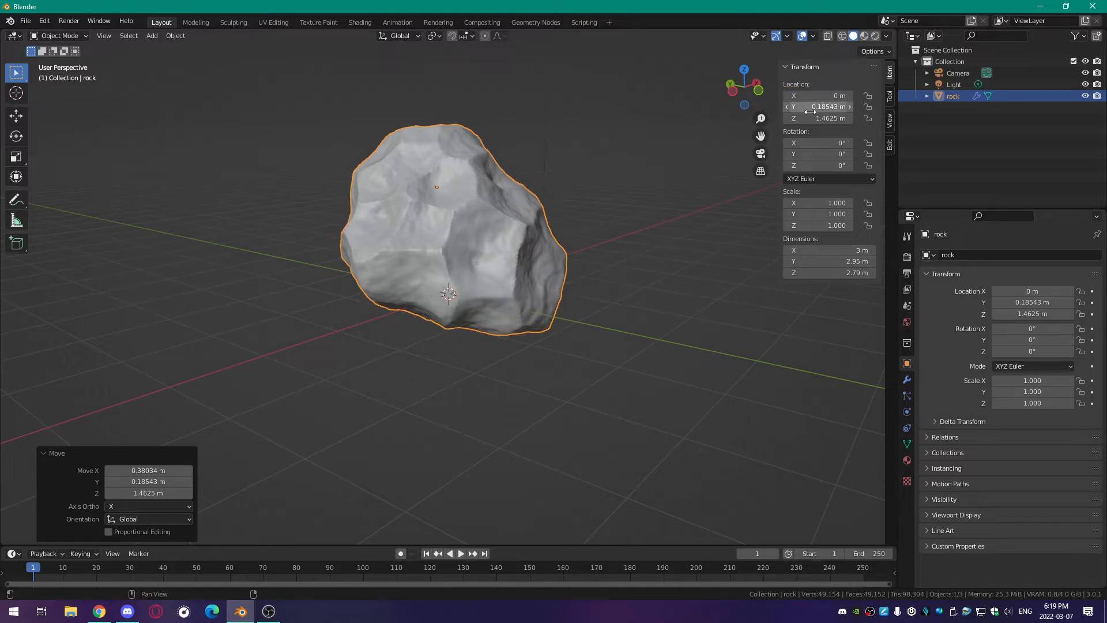
left_click(809, 112)
type("0")
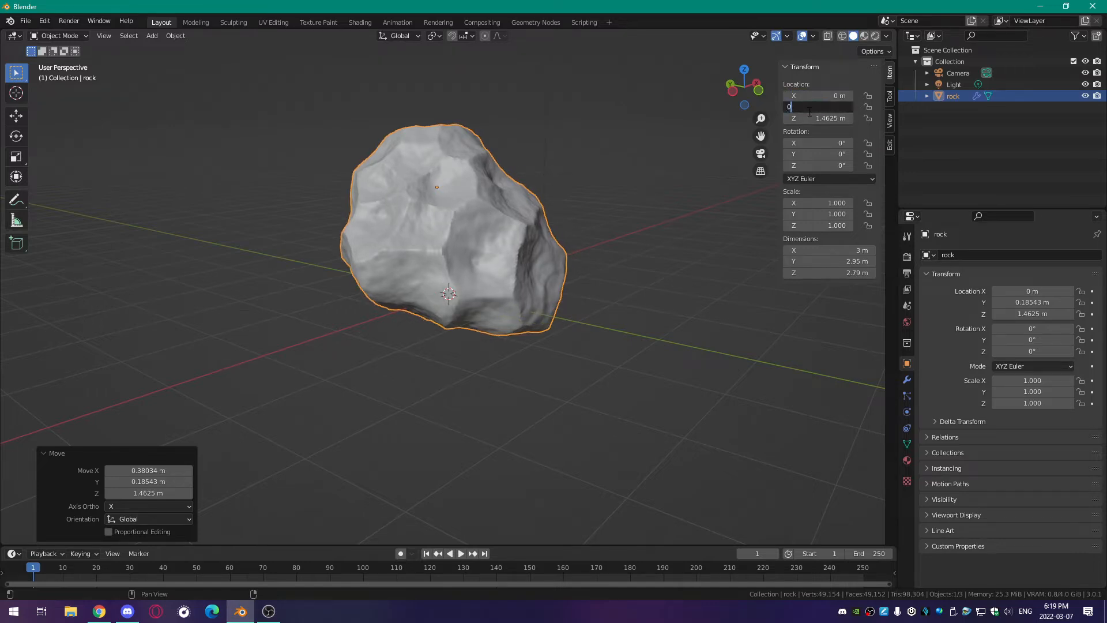
key("Return")
left_click(818, 118)
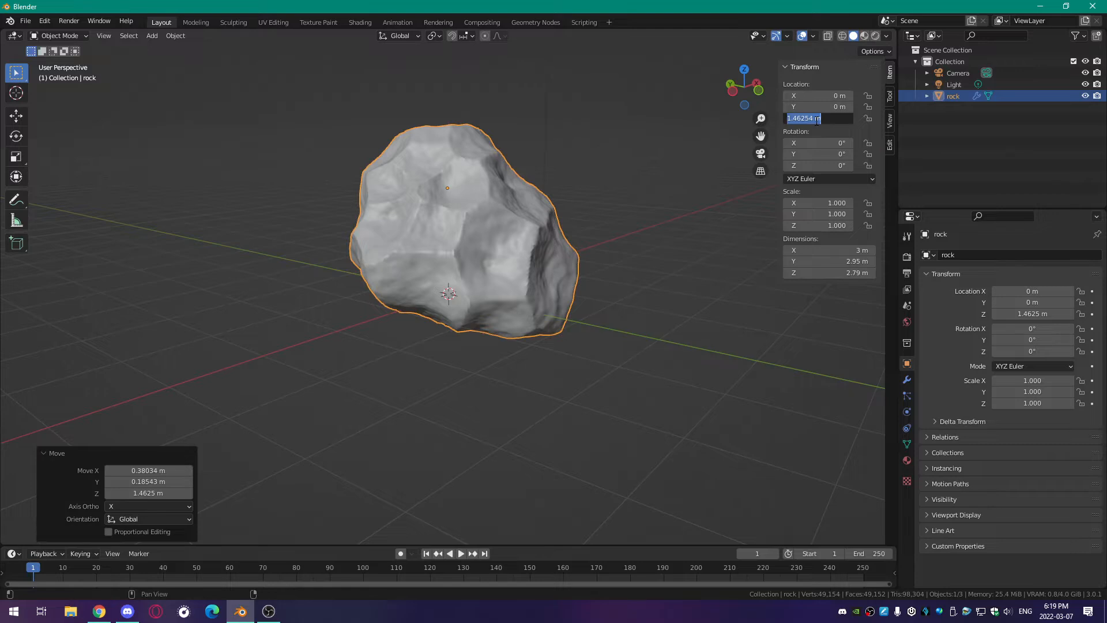
type("0")
key("Return")
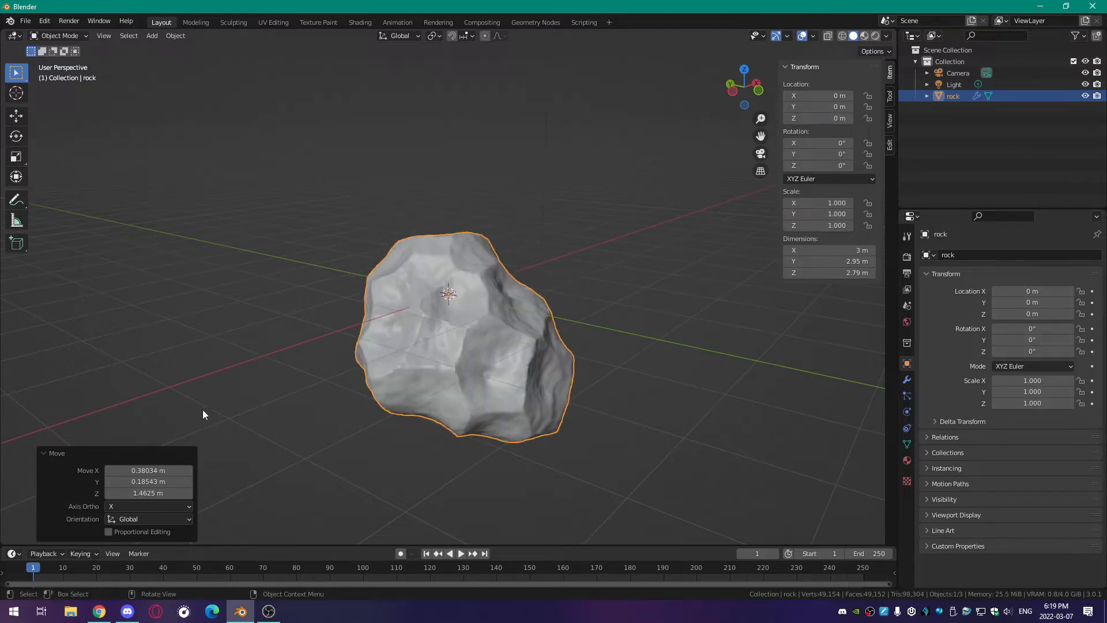
left_click(43, 454)
- Set the rock's origin to its center of mass based on surface
middle_click_drag(347, 448, 130, 415)
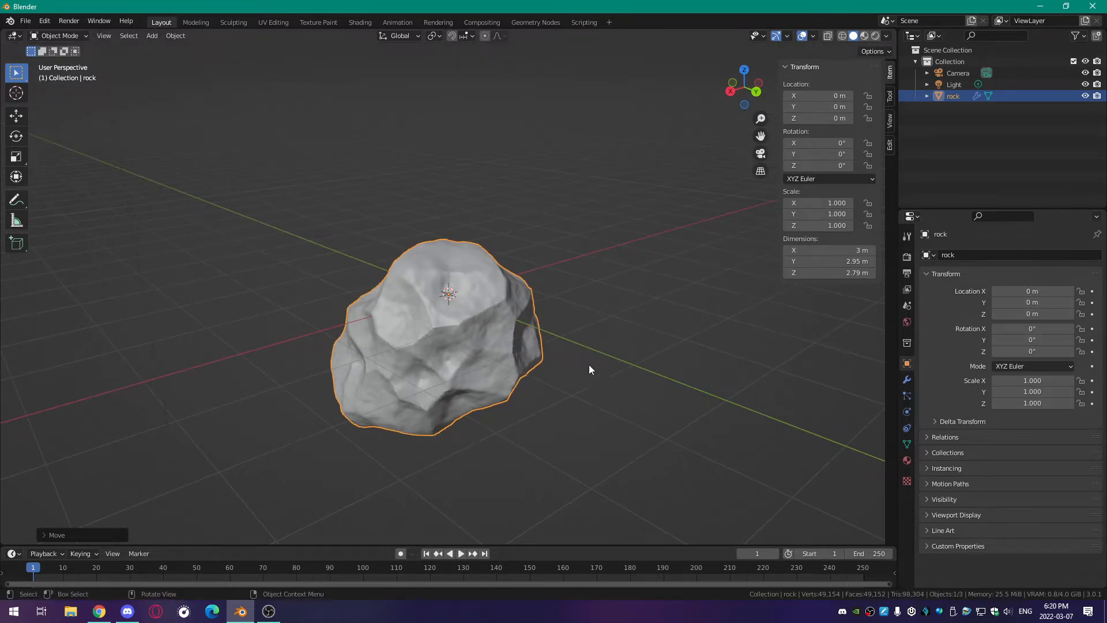
middle_click_drag(589, 364, 641, 357)
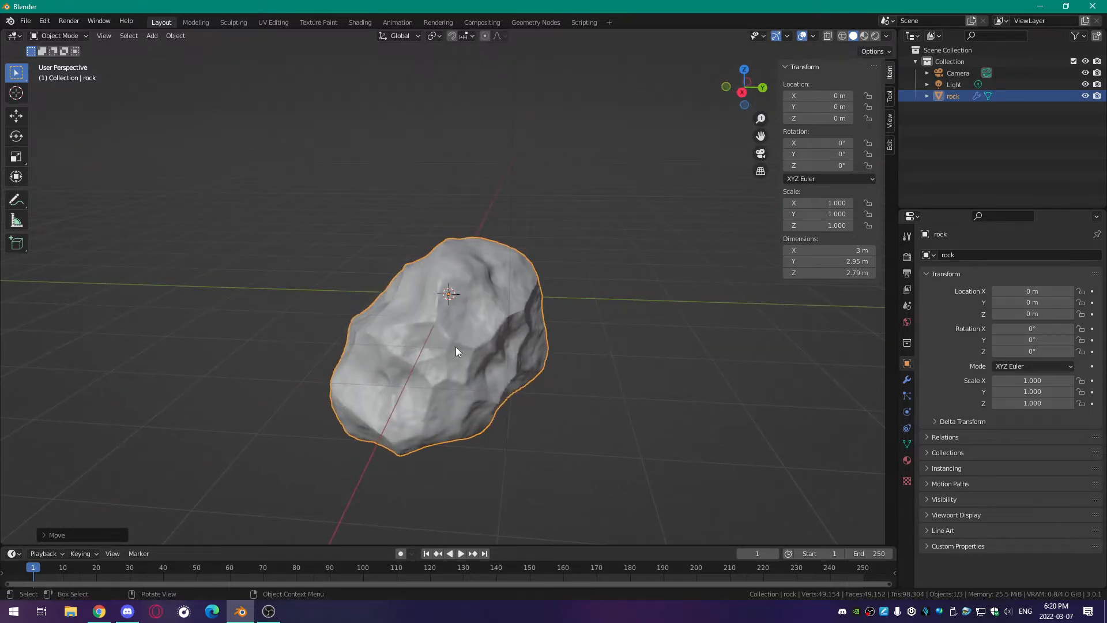
middle_click_drag(444, 331, 547, 337)
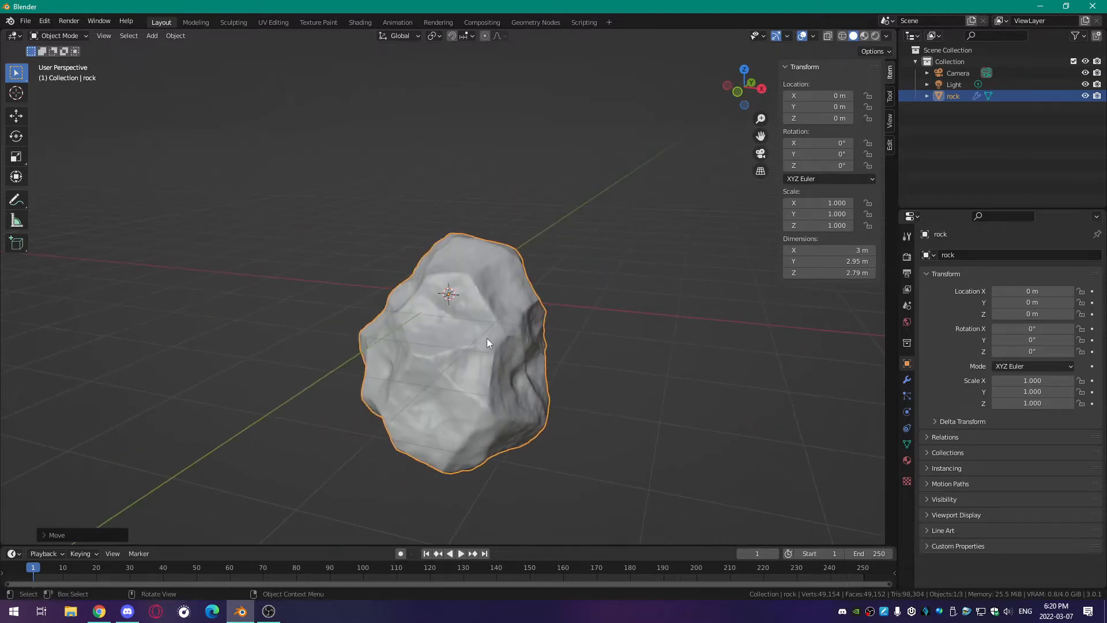
right_click(476, 336)
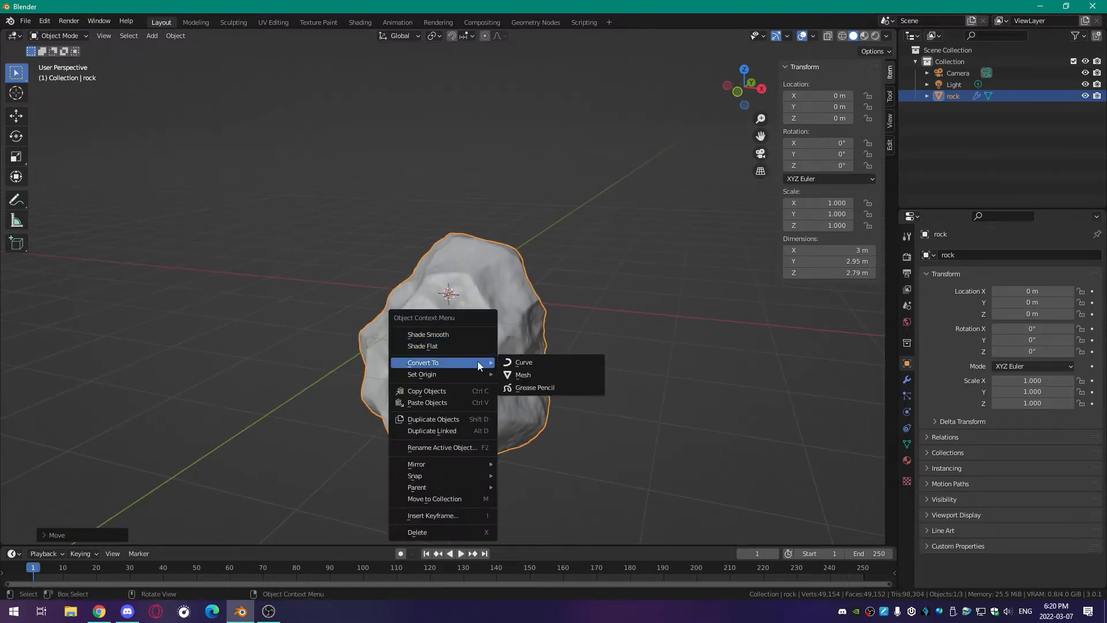
mouse_move(476, 376)
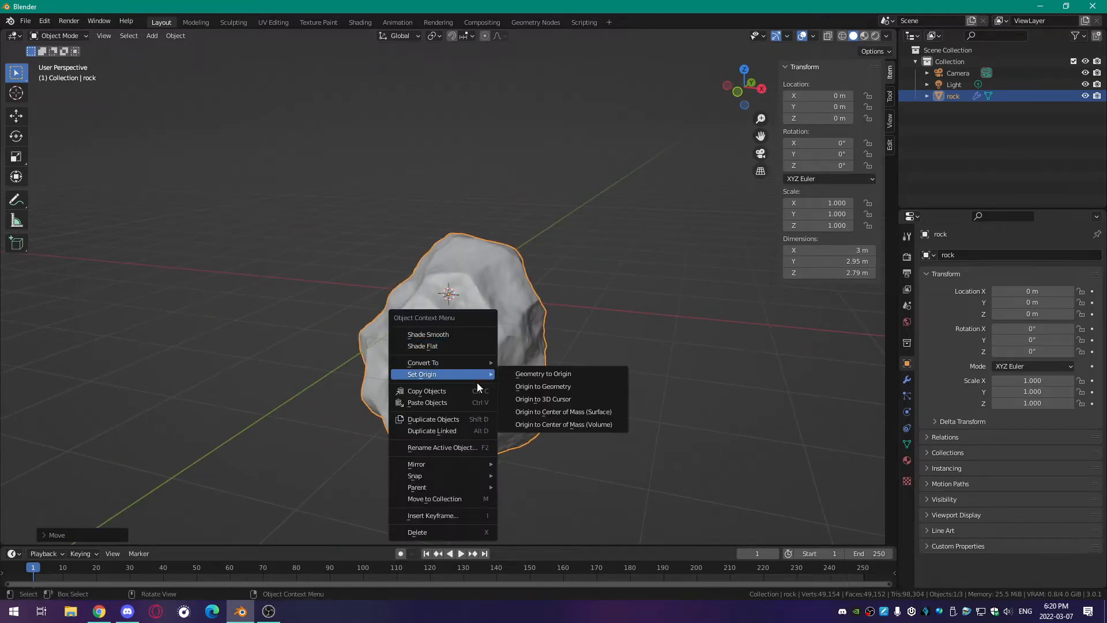
left_click(558, 413)
- Zero the rock's location on all three axes so that its new origin sits at the world origin
middle_click_drag(558, 412, 542, 388)
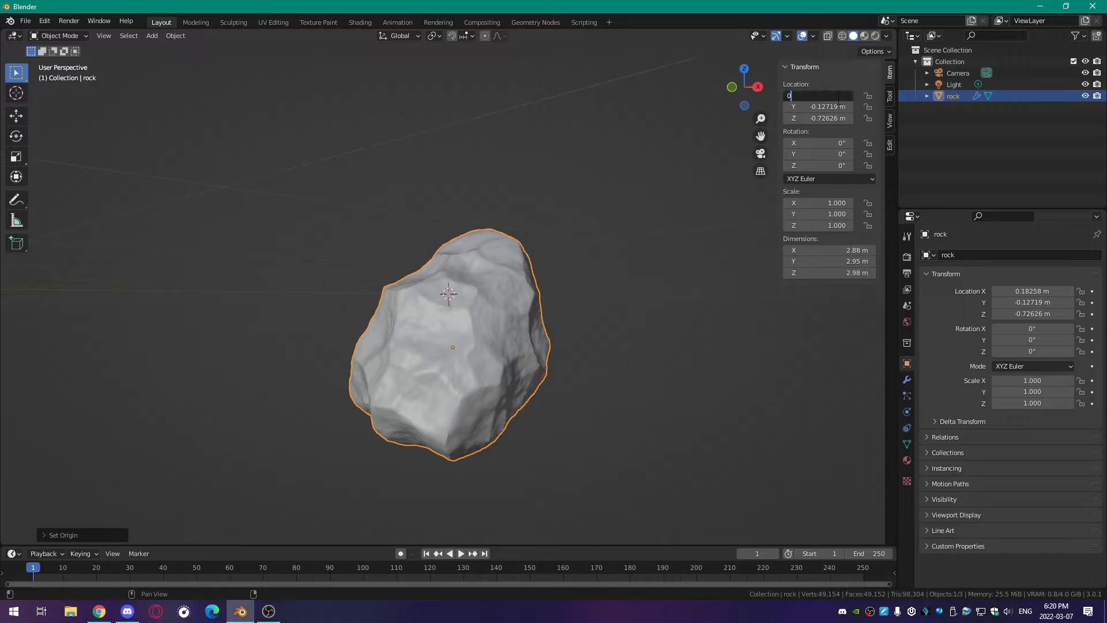
key("Return")
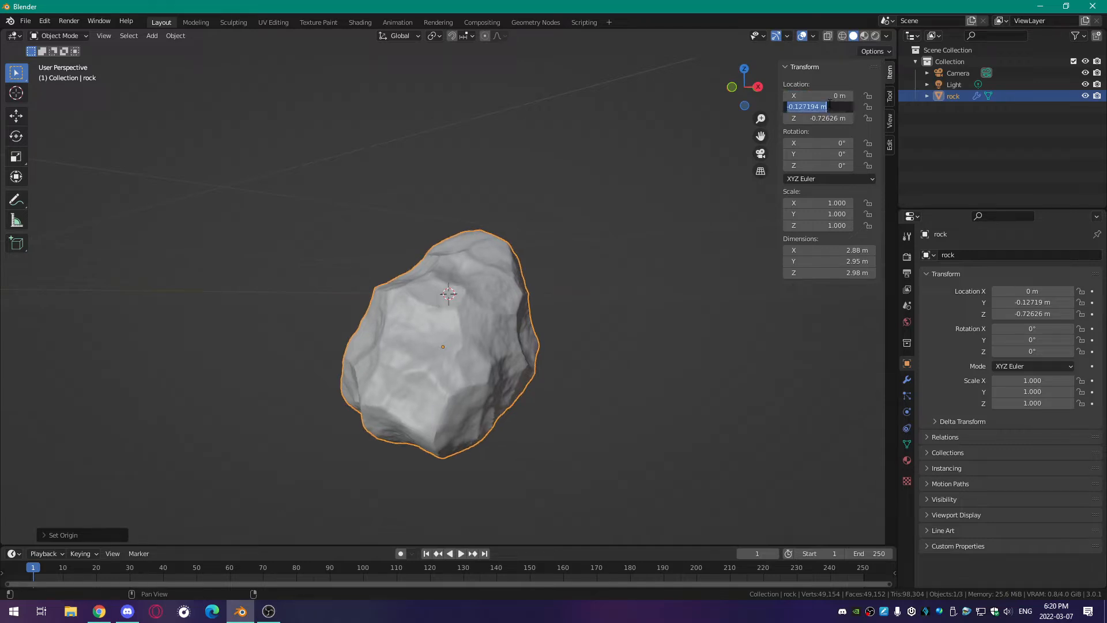
left_click(829, 104)
type("0")
key("Return")
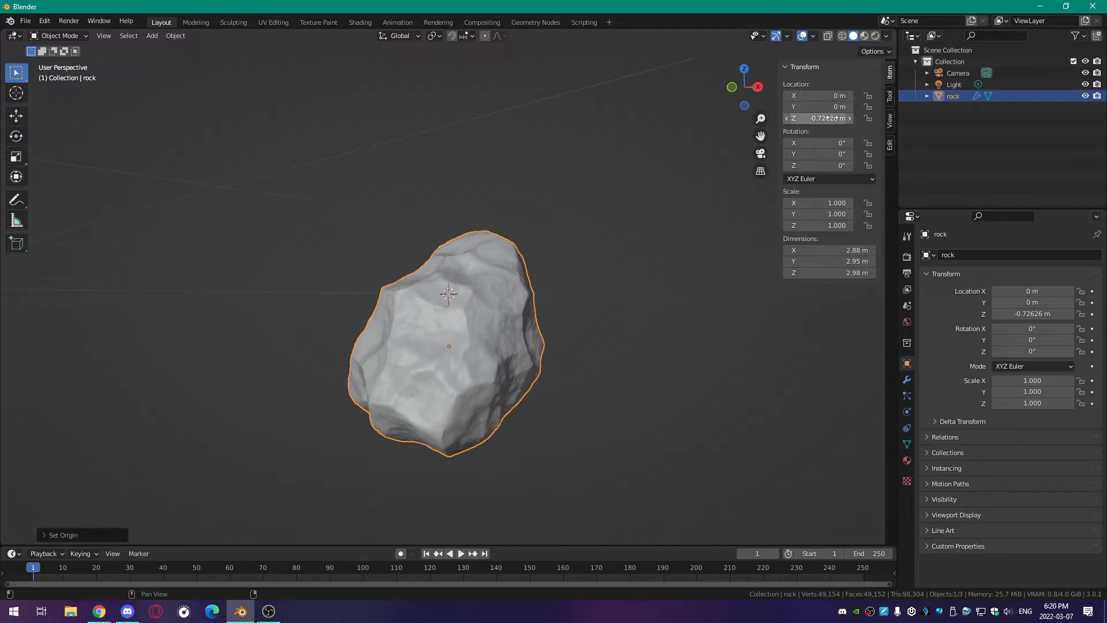
key("Return")
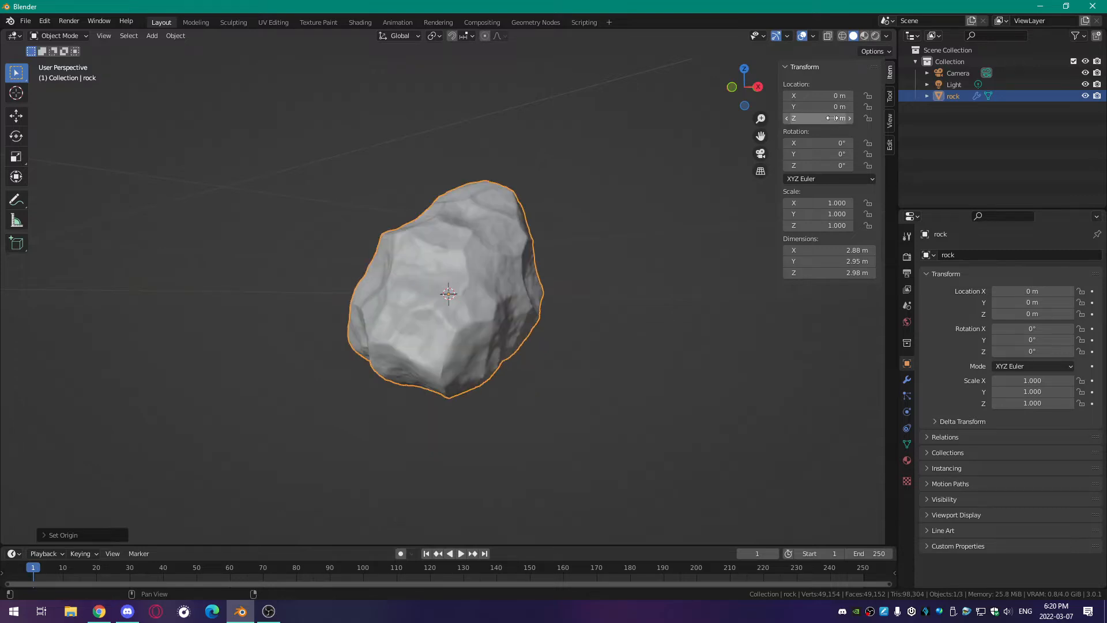
- Inspect the rock from several sides and preview it in material preview and rendered shading
middle_click_drag(567, 225, 534, 328)
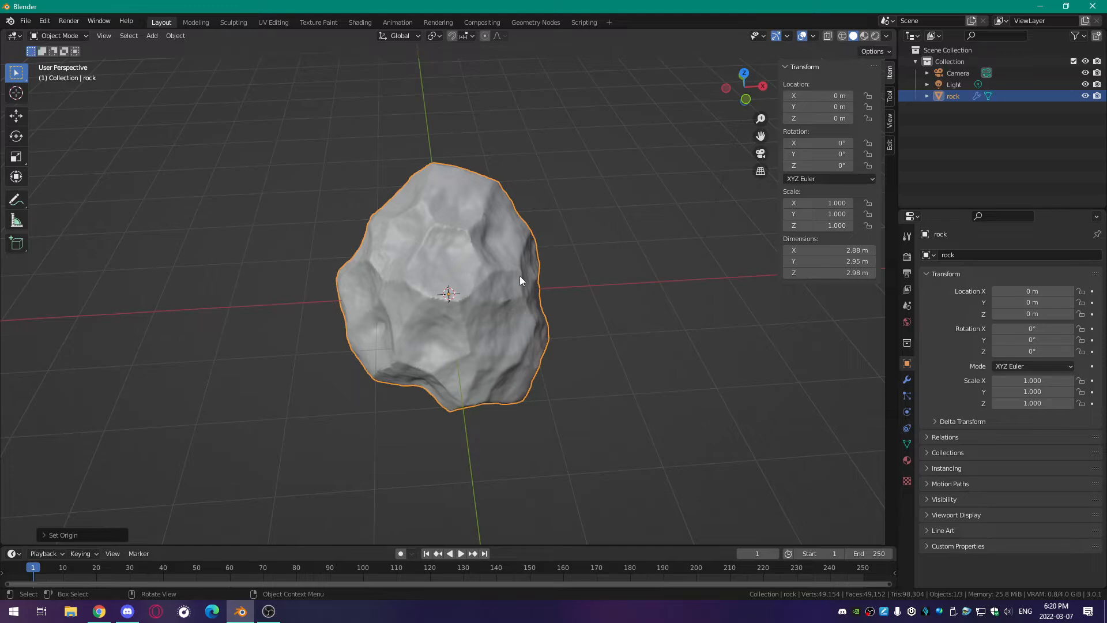
middle_click_drag(520, 280, 536, 334)
scroll(508, 292, "up", 4)
scroll(576, 410, "down", 3)
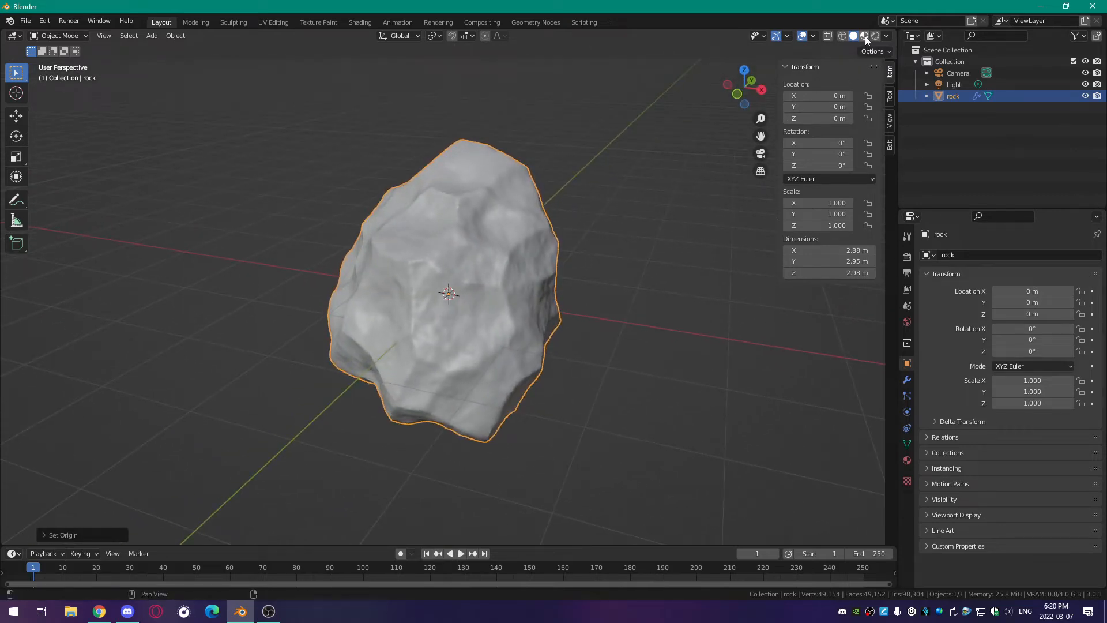
left_click(865, 36)
left_click(875, 36)
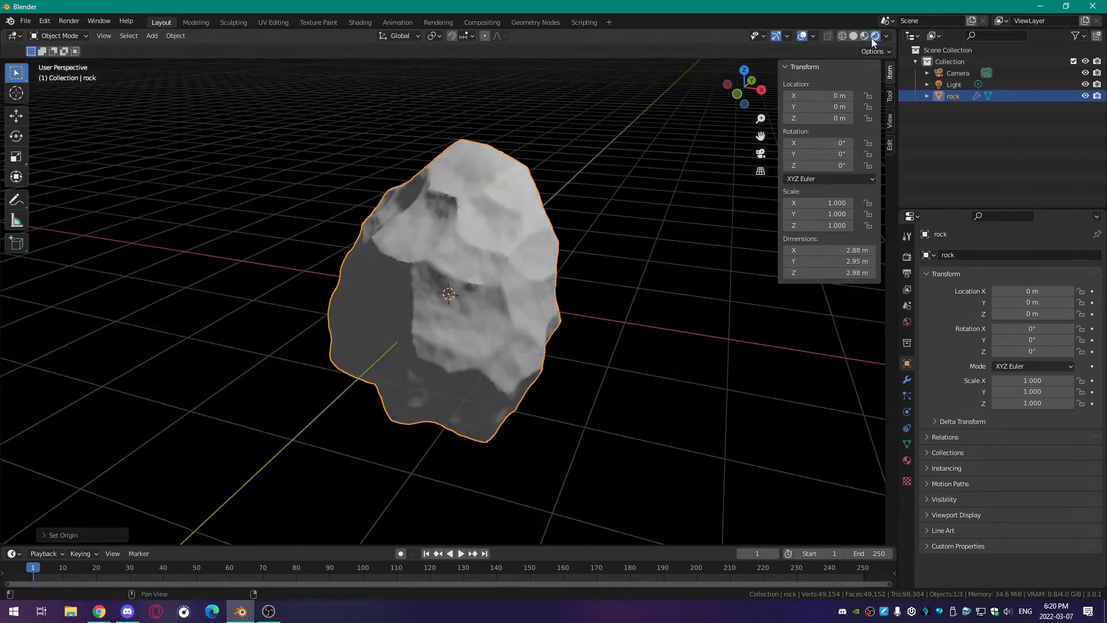
middle_click_drag(492, 338, 477, 356)
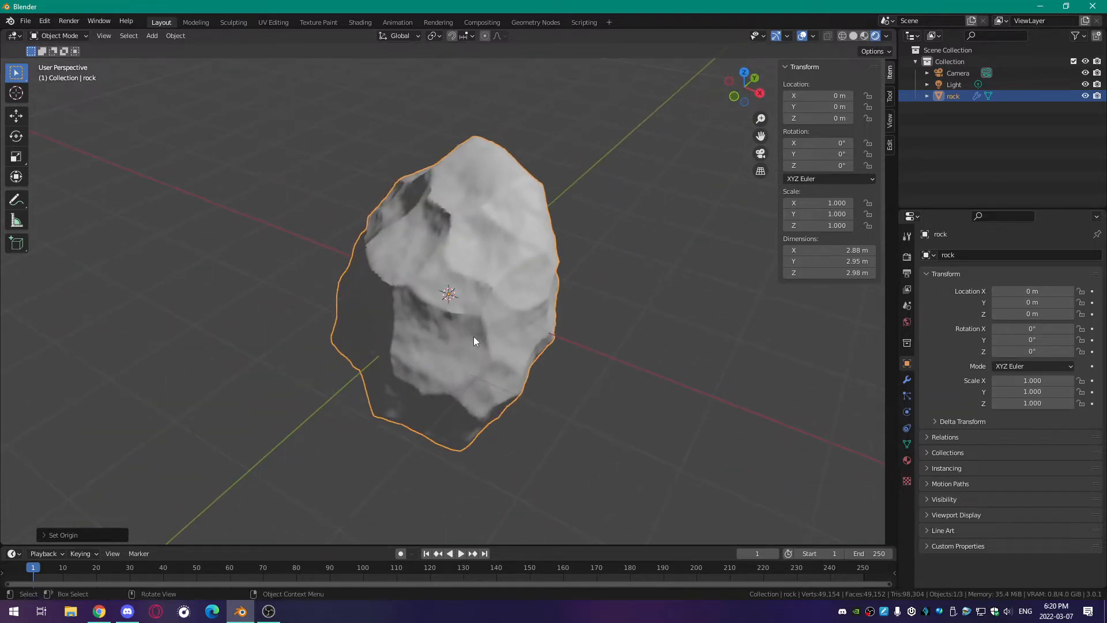
- Examine the rock's base mesh in Edit Mode and look through its modifier stack in Object Mode
key("Tab")
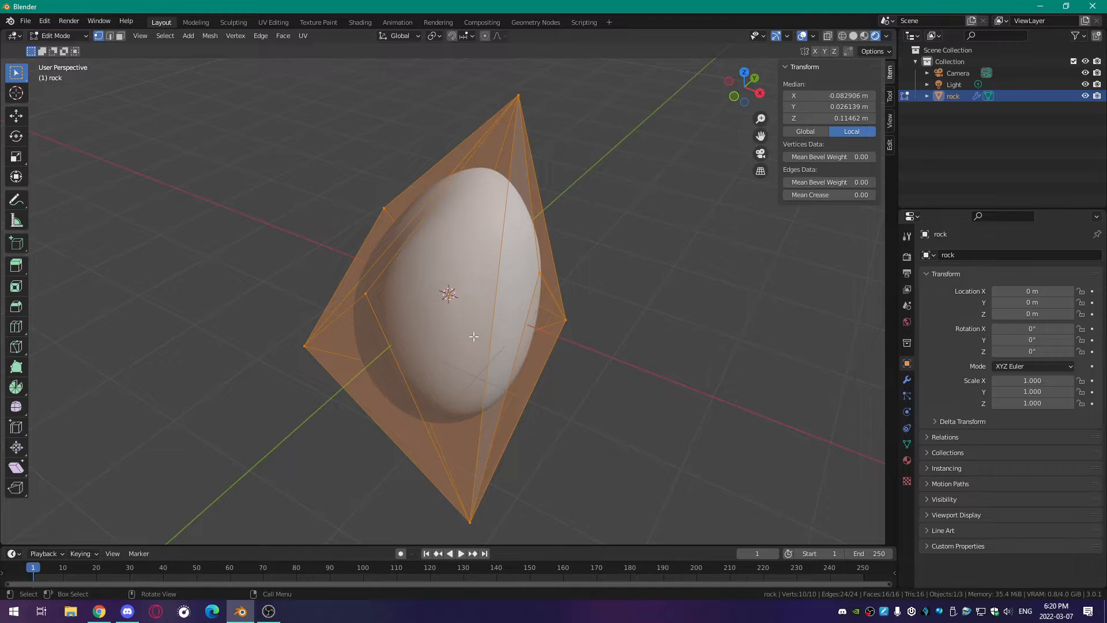
key("Tab")
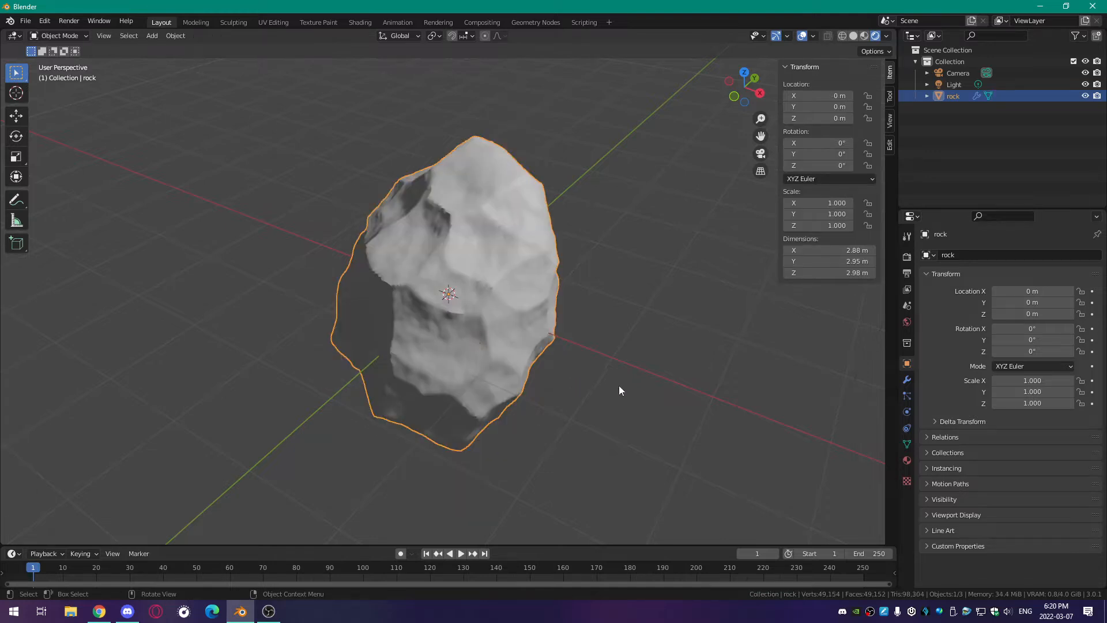
left_click(908, 379)
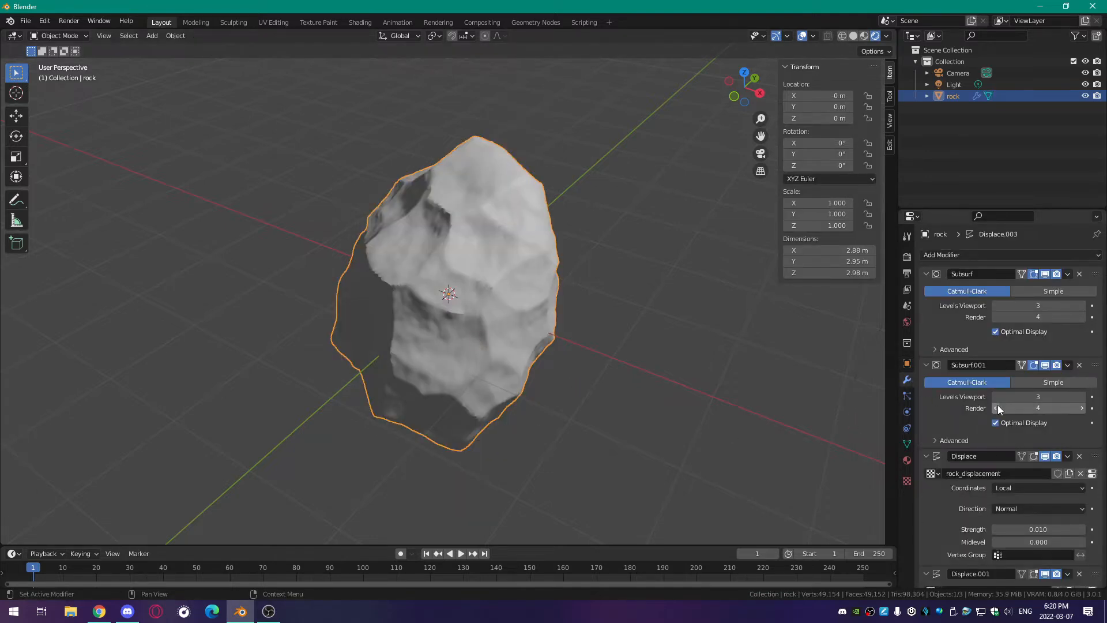
scroll(997, 405, "down", 6)
scroll(987, 415, "up", 12)
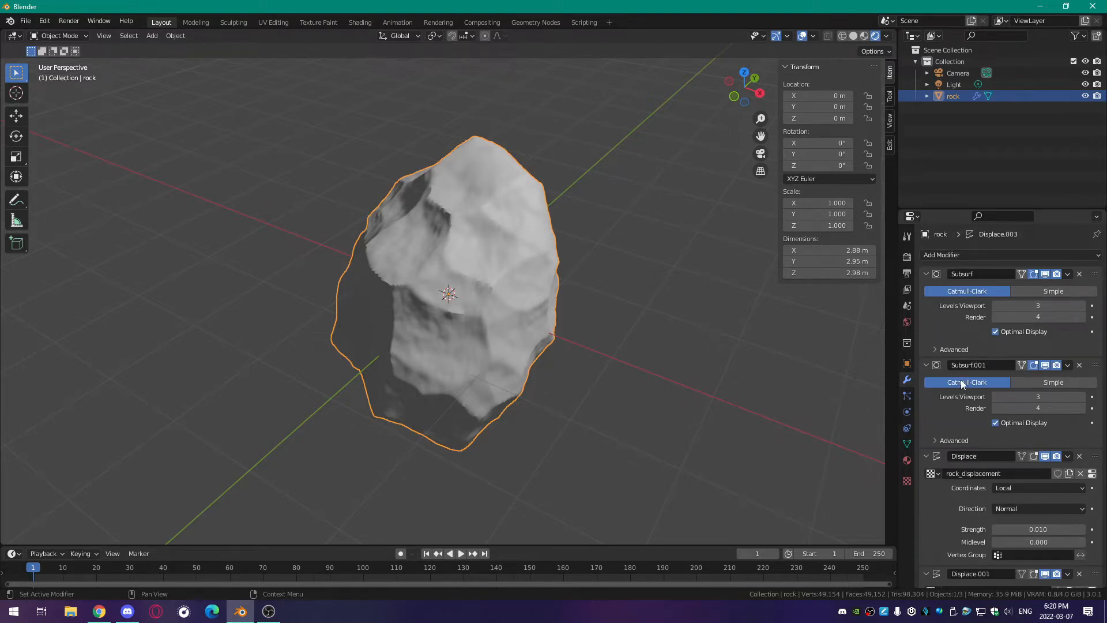
- Return the viewport to solid shading
mouse_move(611, 403)
middle_mouse_down()
mouse_move(557, 419)
mouse_move(689, 409)
mouse_move(623, 372)
mouse_move(680, 346)
middle_mouse_up()
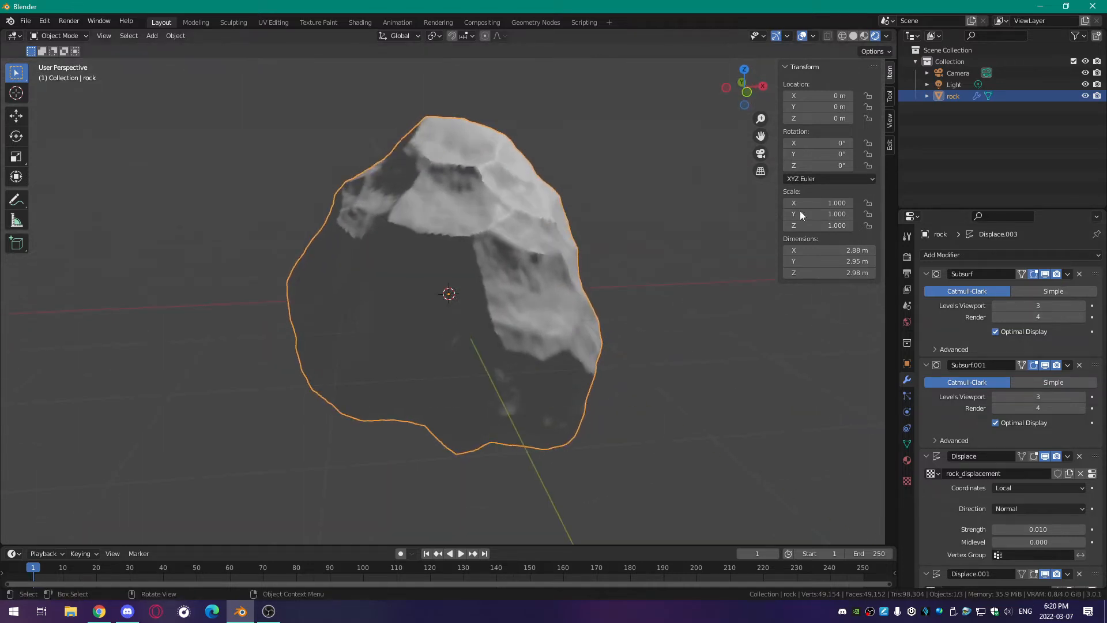
left_click(853, 36)
middle_click_drag(562, 338, 600, 337)
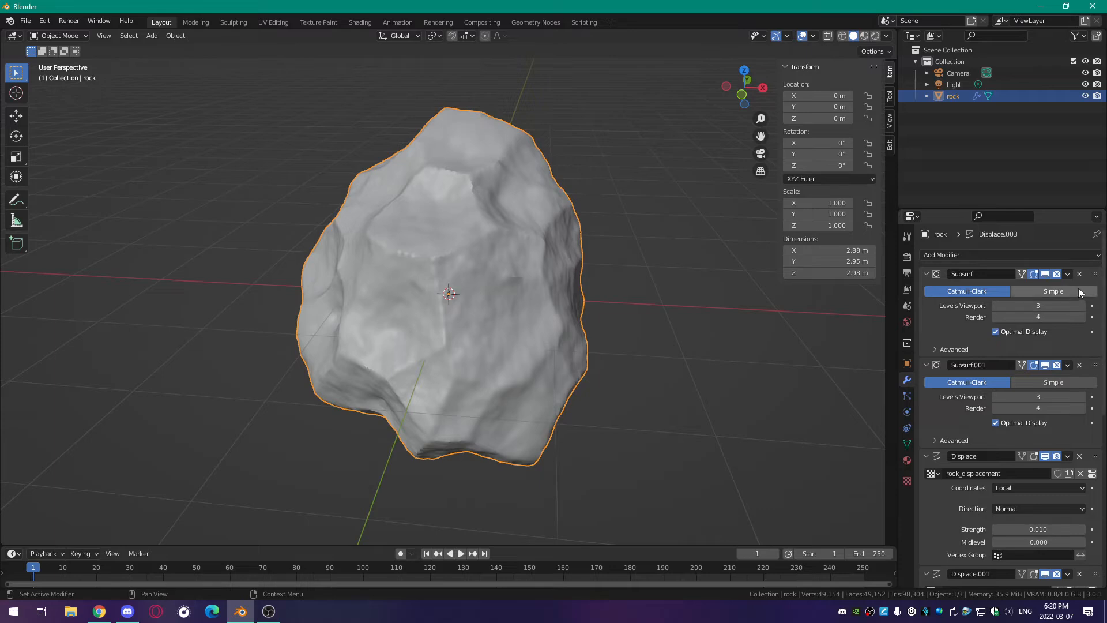
- Apply all of the rock's Subsurf and Displace modifiers to its mesh
left_click(1067, 274)
left_click(1036, 289)
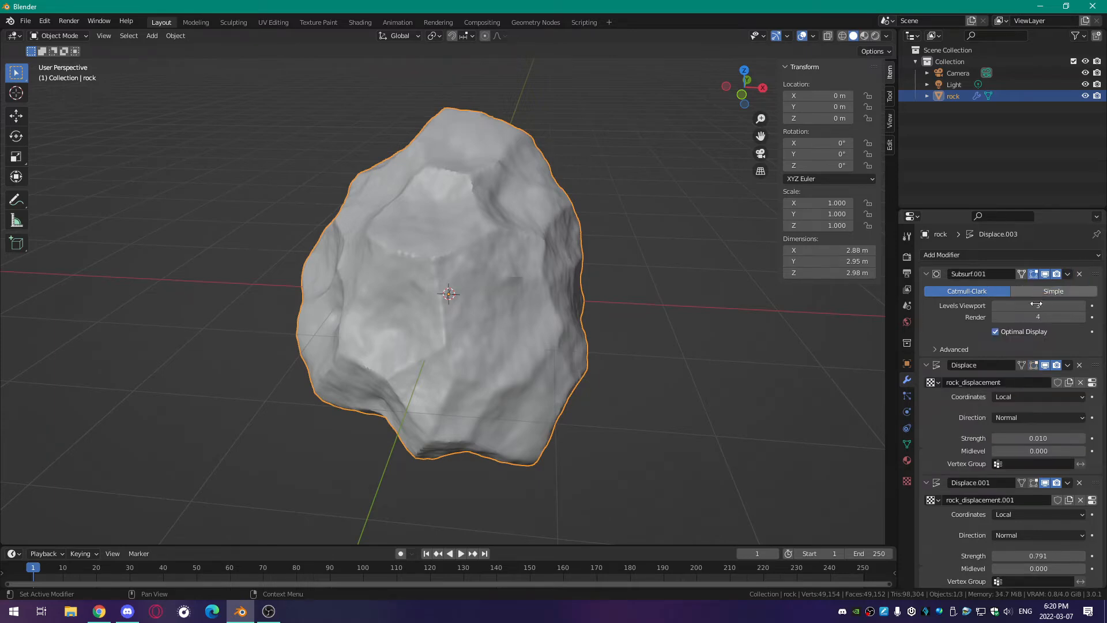
key("ctrl+a")
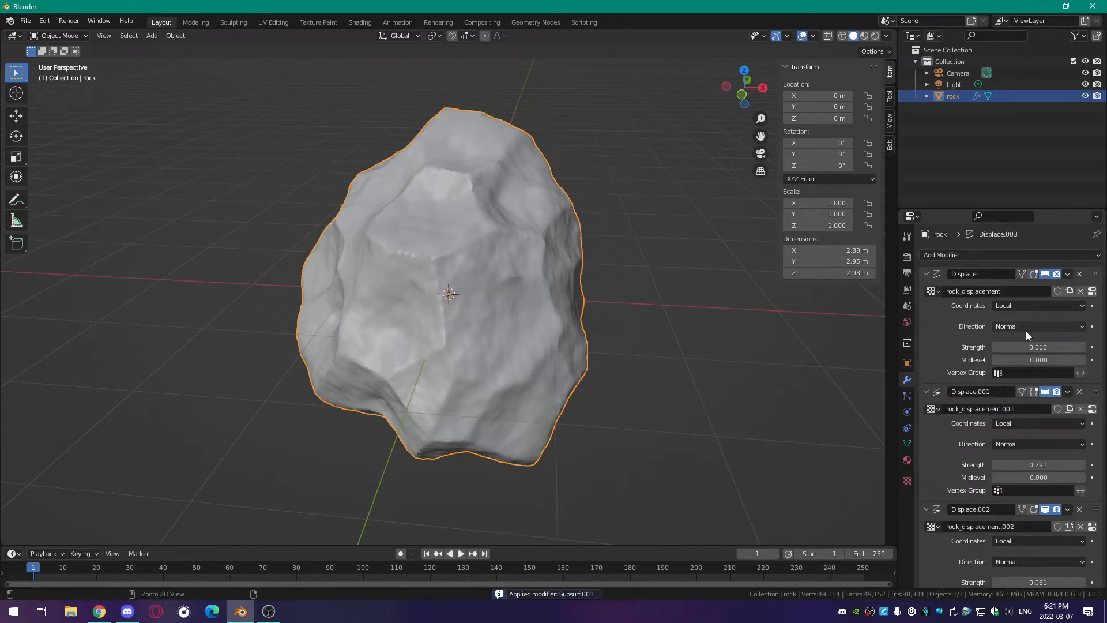
key("ctrl+a")
key("ctrl+a")
key("ctrl+a")
key("ctrl+a")
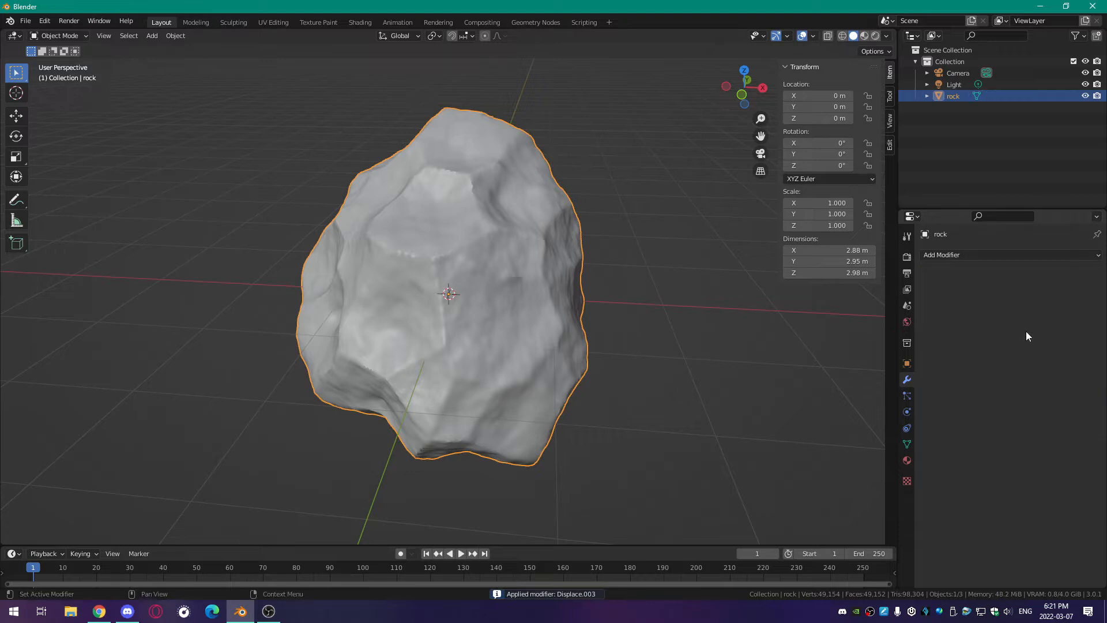
- Examine the rock's dense applied mesh in Edit Mode and return to Object Mode
middle_click_drag(536, 398, 549, 396)
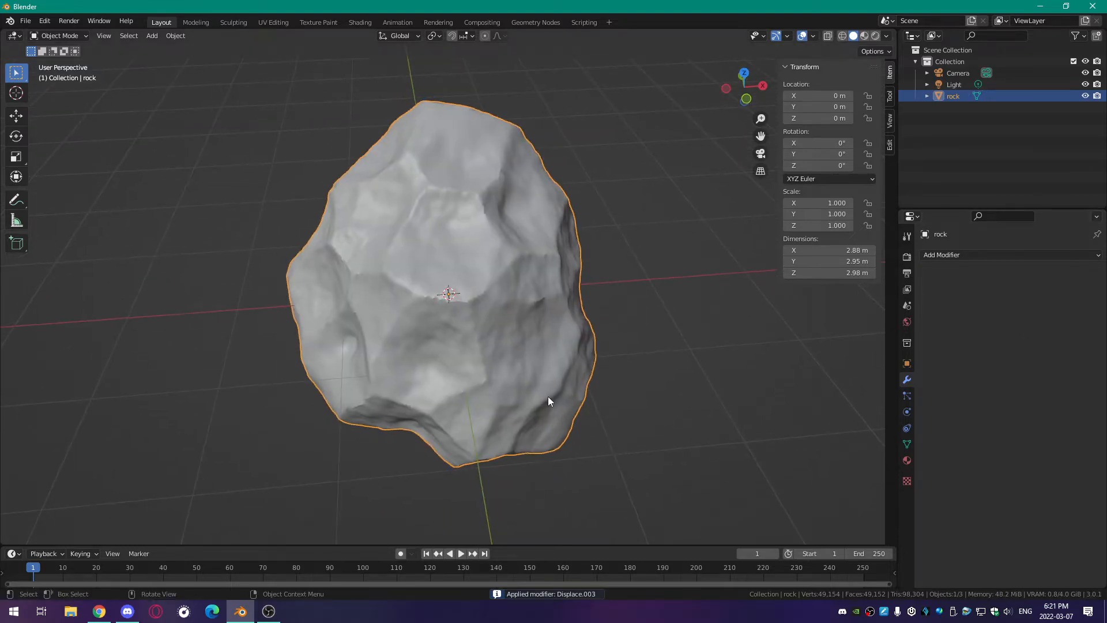
key("Tab")
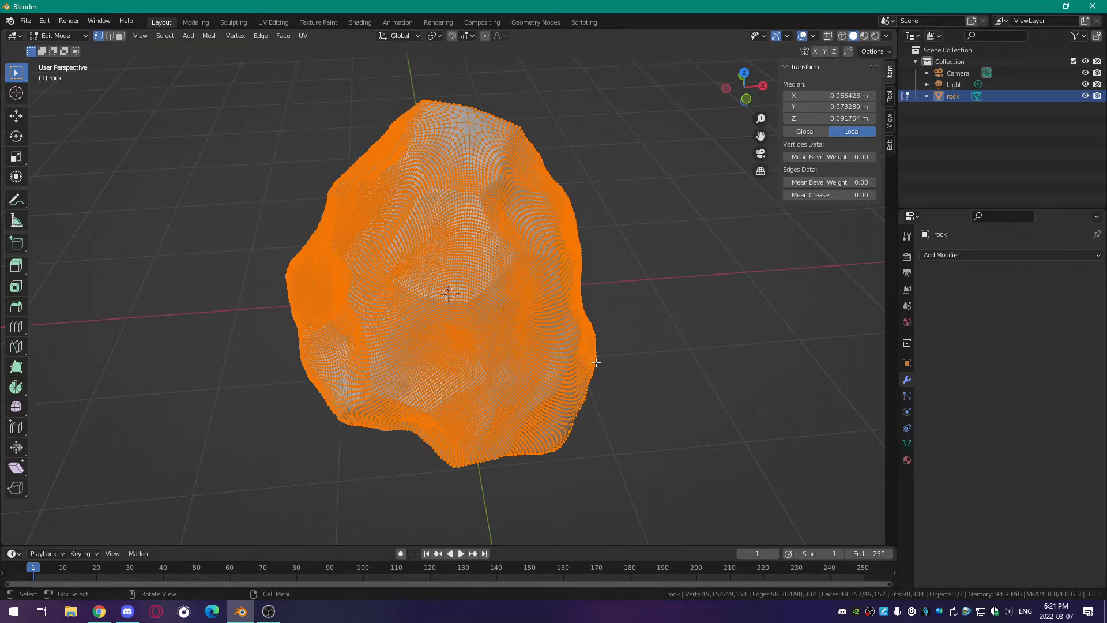
mouse_move(622, 387)
middle_mouse_down()
mouse_move(578, 386)
mouse_move(560, 304)
mouse_move(629, 369)
middle_mouse_up()
key("Tab")
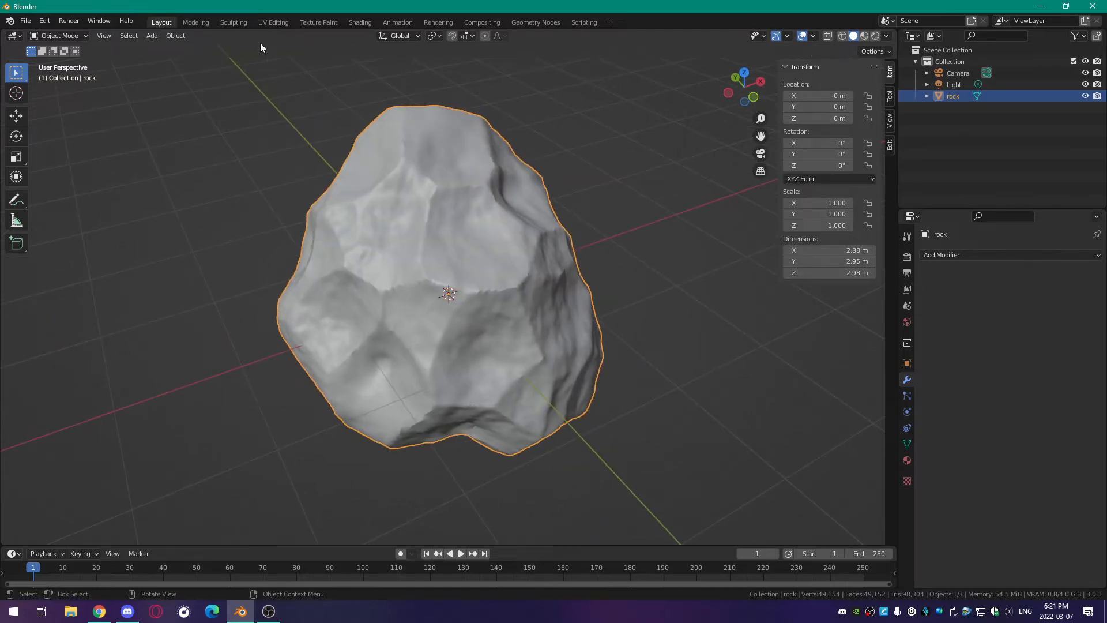
- Switch to the Sculpting workspace and examine the rock's surface up close
left_click(237, 23)
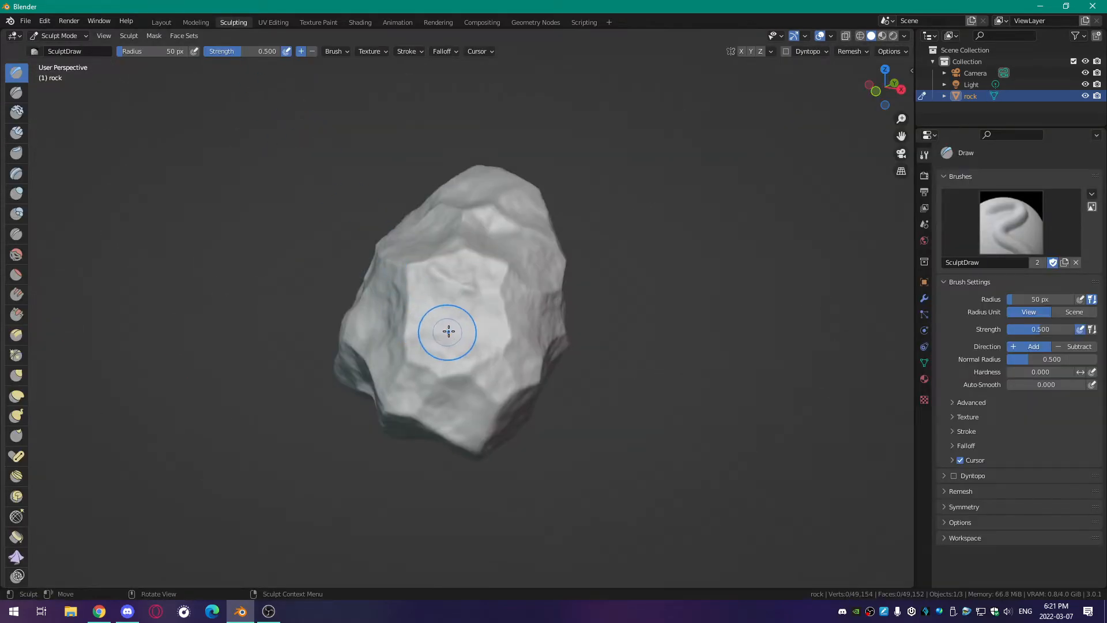
middle_click_drag(444, 329, 513, 332)
scroll(512, 333, "up", 3)
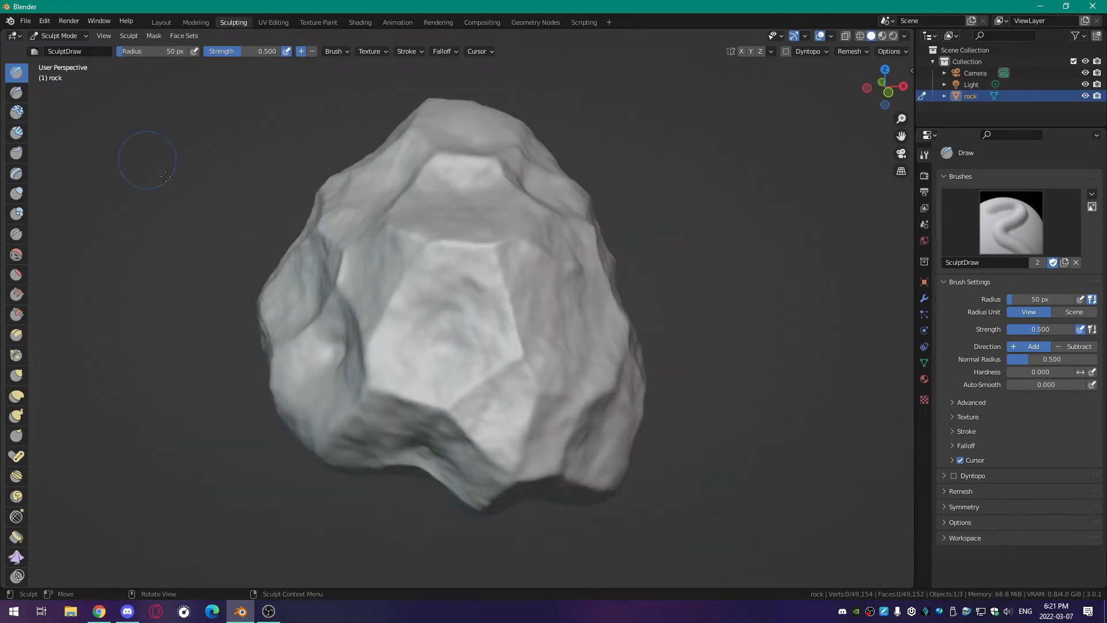
scroll(503, 346, "up", 5)
scroll(503, 345, "down", 3)
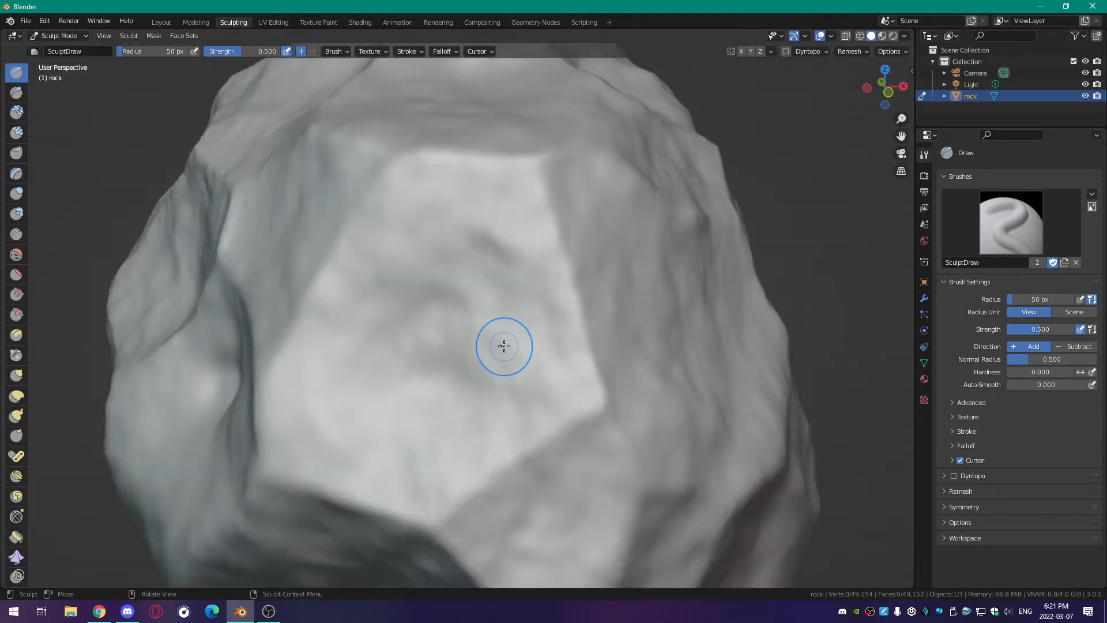
scroll(503, 346, "up", 5)
scroll(501, 343, "down", 3)
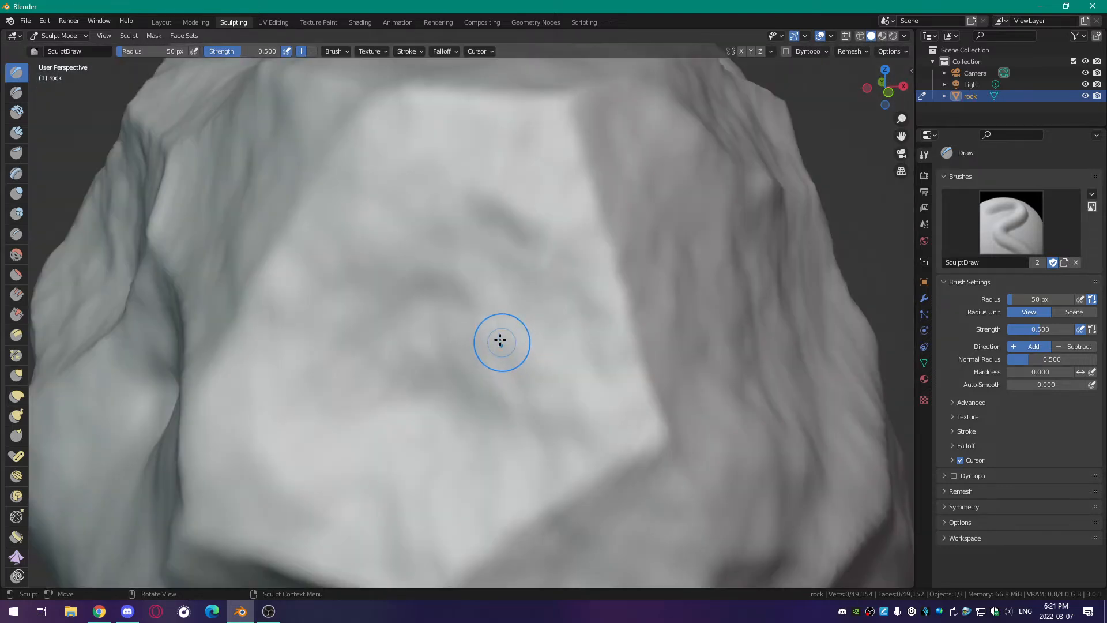
scroll(472, 269, "down", 6)
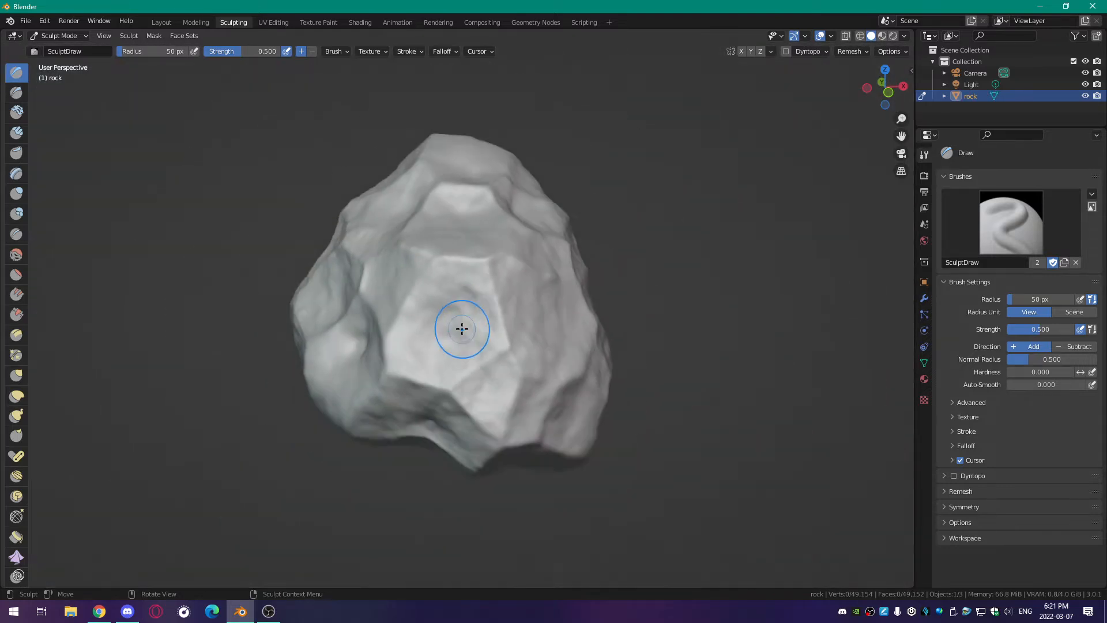
scroll(463, 327, "up", 6)
scroll(462, 329, "down", 4)
- Set the Draw brush to strength 0.394 and direction Subtract, and carve a small dent into a face of the rock
right_click(467, 328)
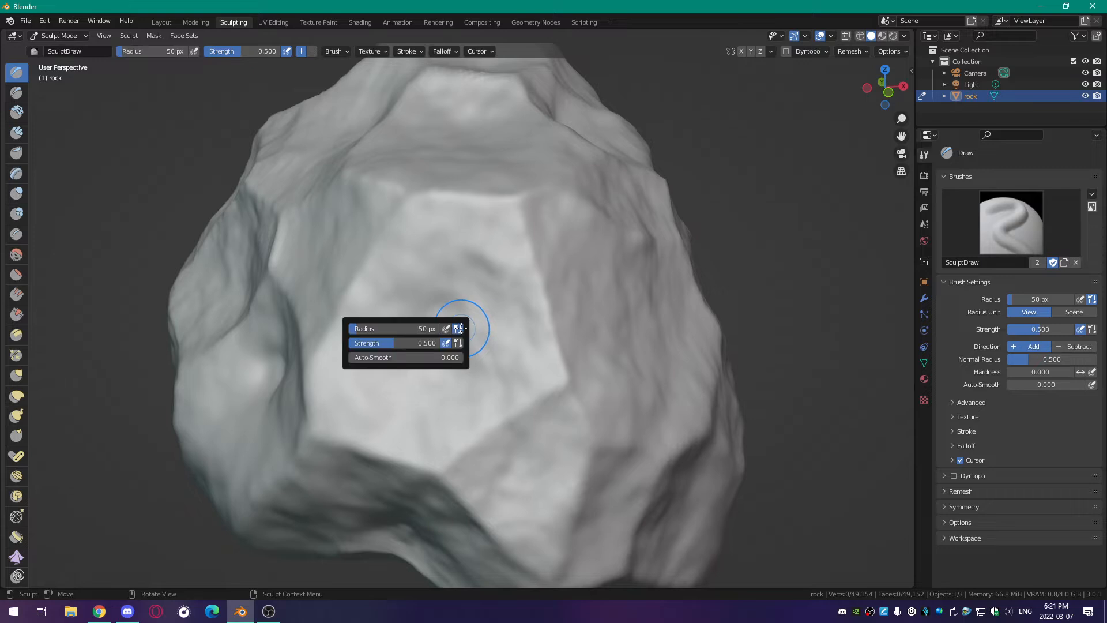
scroll(513, 275, "up", 2)
right_click(420, 311)
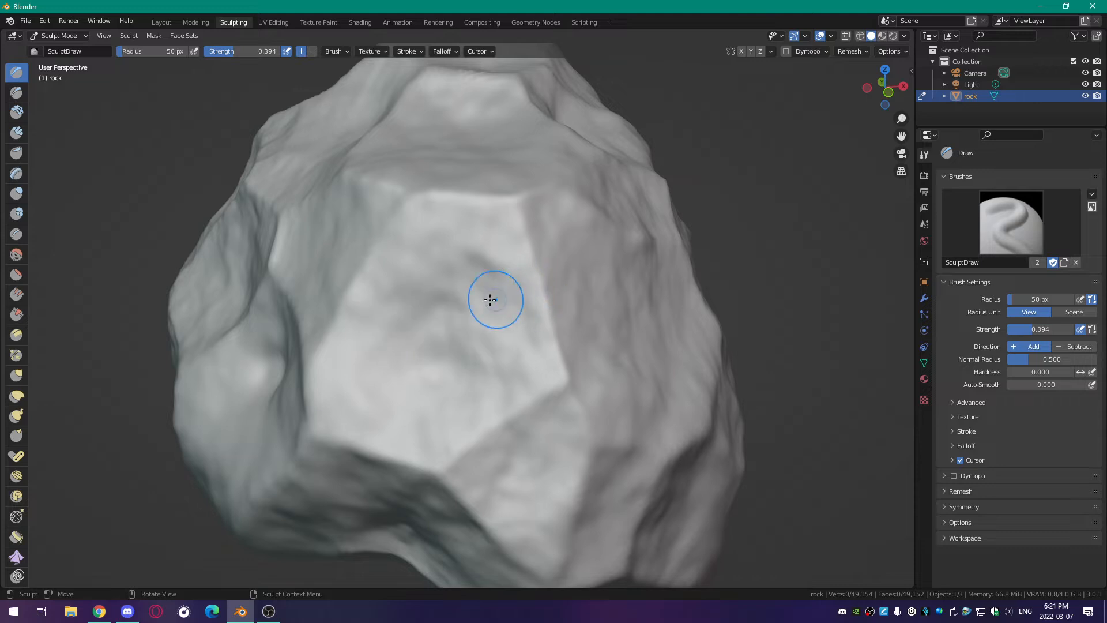
scroll(455, 320, "up", 1)
middle_click_drag(465, 321, 497, 343)
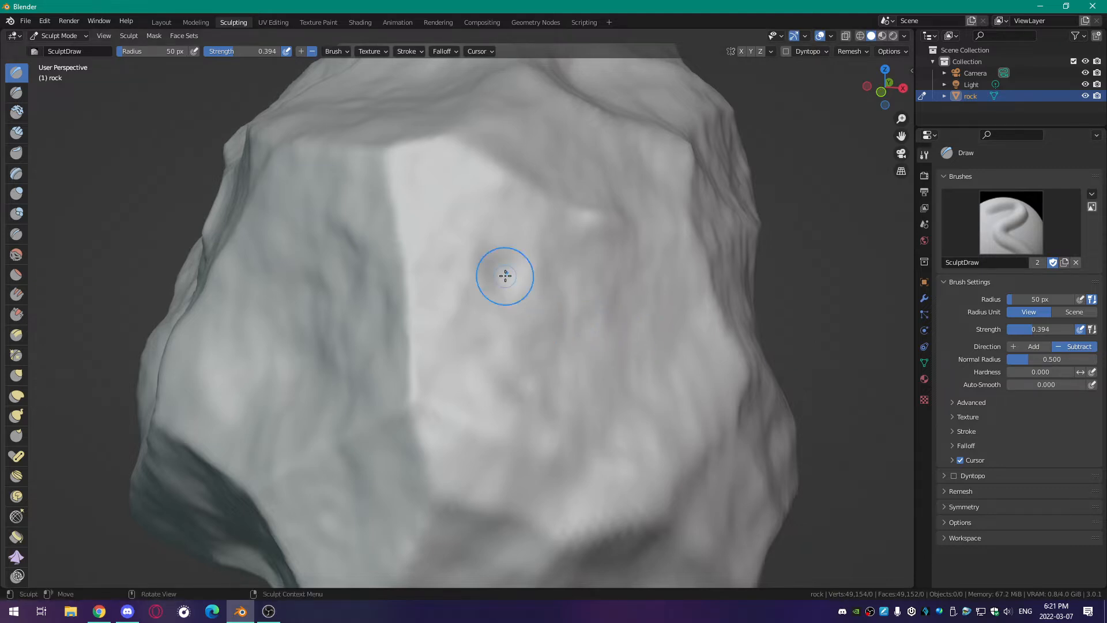
left_click_drag(505, 275, 504, 277)
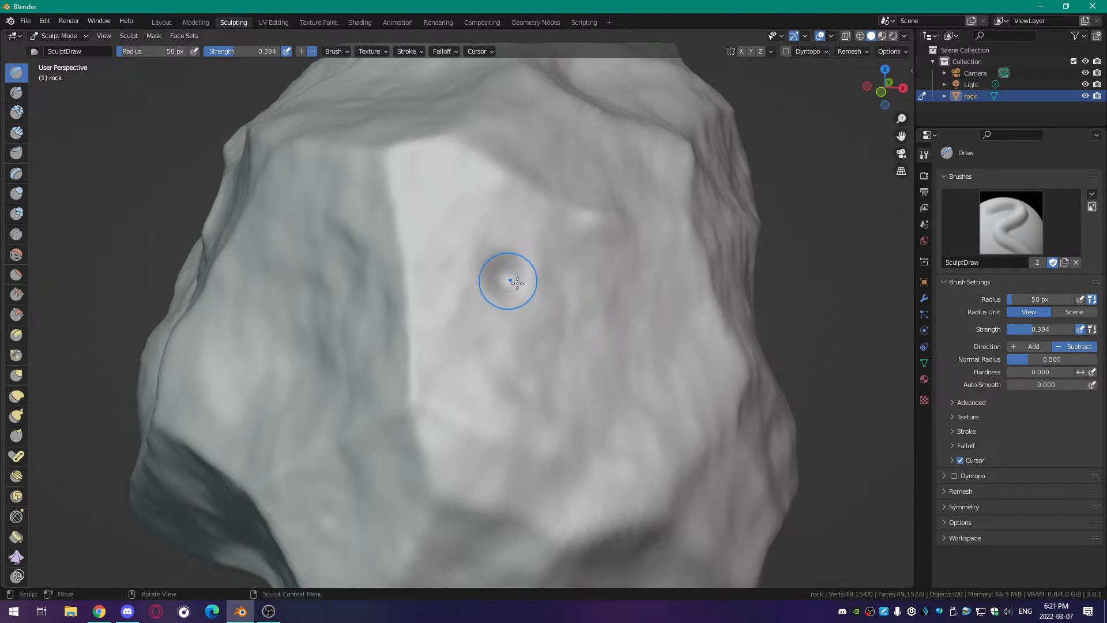
mouse_move(514, 282)
middle_mouse_down()
mouse_move(500, 325)
mouse_move(498, 316)
middle_mouse_up()
scroll(526, 316, "up", 1)
scroll(527, 315, "down", 2)
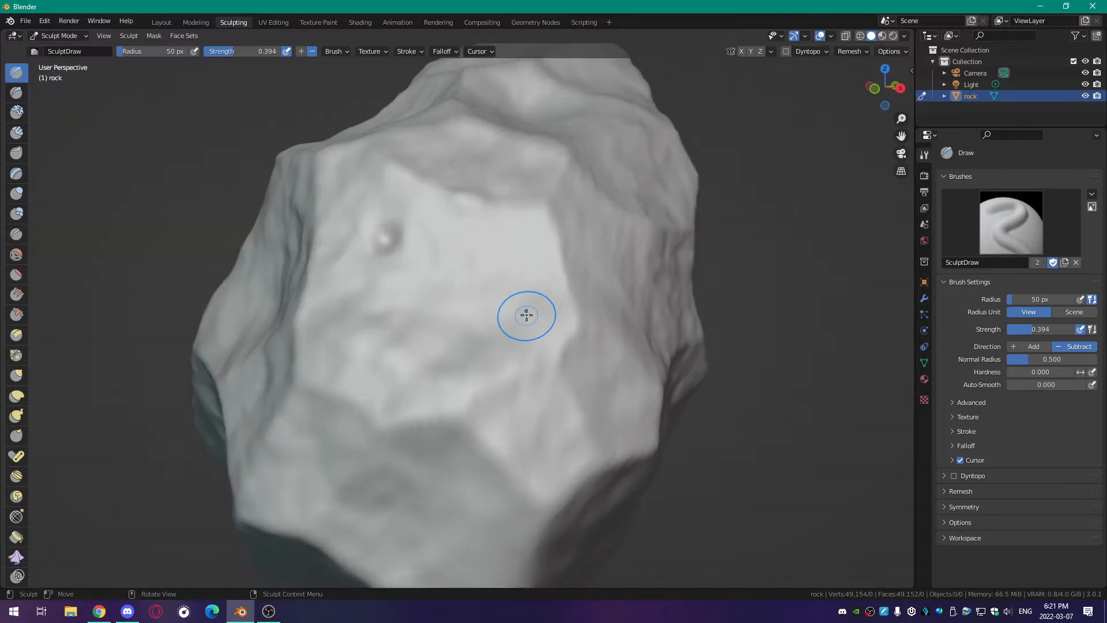
- Set the Draw brush radius to 153 px and carve a broad hollow beside the small dent
right_click(496, 267)
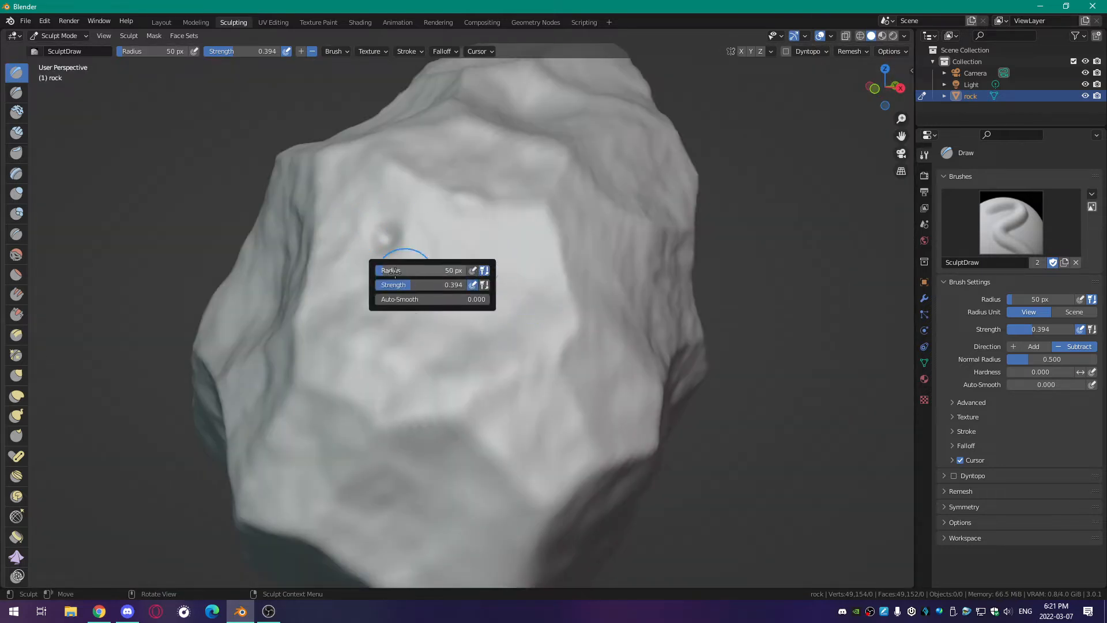
left_click_drag(398, 272, 417, 274)
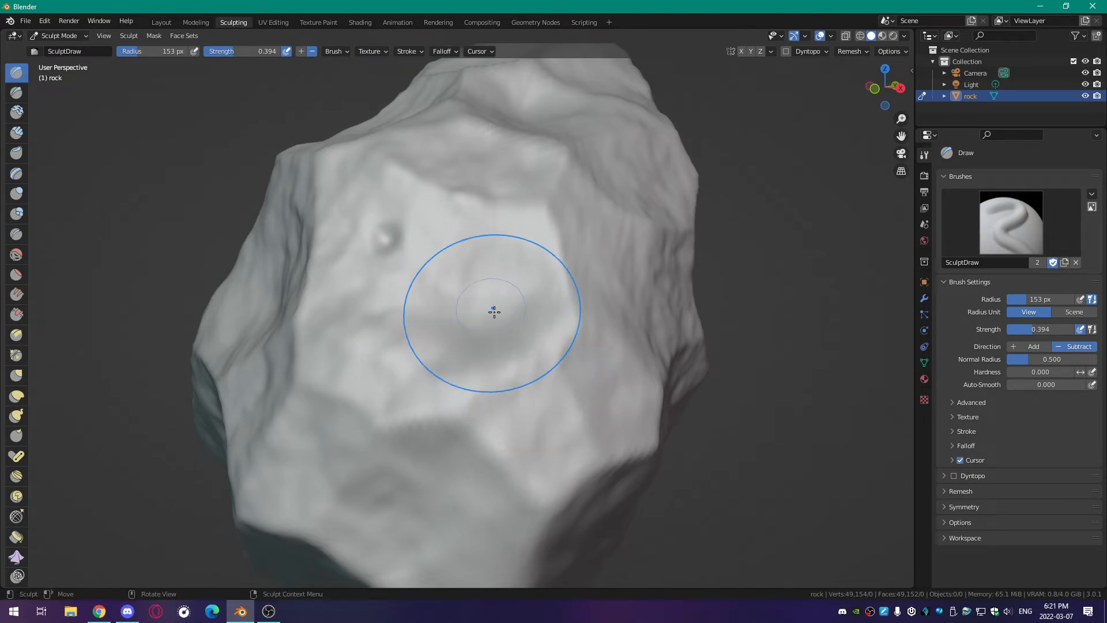
middle_click_drag(494, 312, 531, 308)
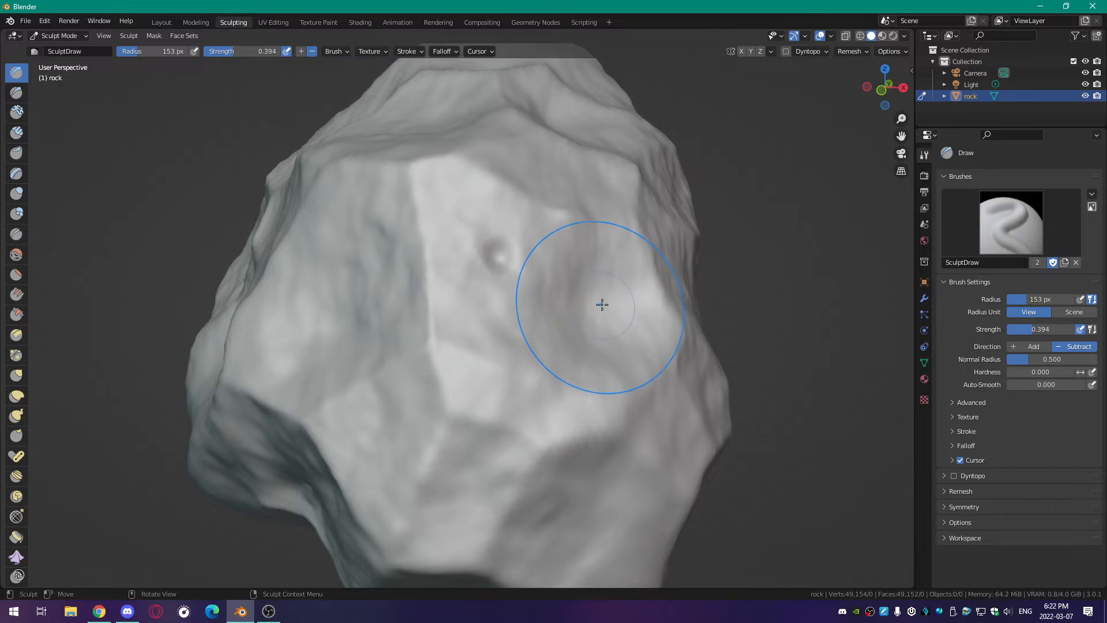
mouse_move(597, 306)
middle_mouse_down()
mouse_move(557, 280)
mouse_move(504, 294)
mouse_move(429, 242)
mouse_move(415, 202)
mouse_move(484, 205)
mouse_move(479, 171)
mouse_move(581, 313)
middle_mouse_up()
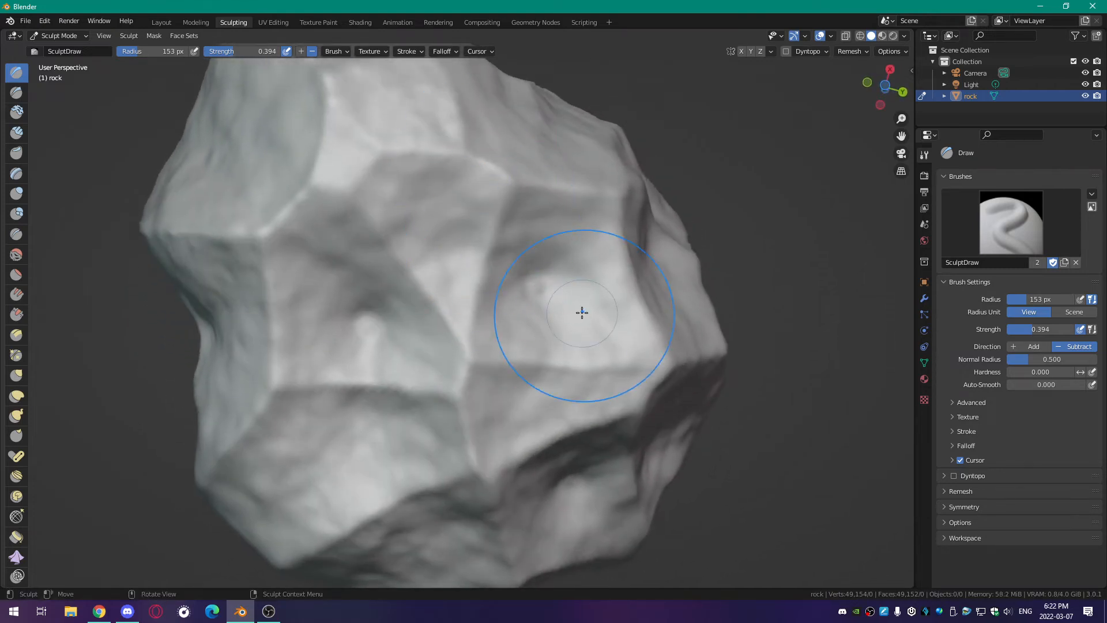
- Deepen two craters in neighbouring faces on another side of the rock
left_click(549, 284)
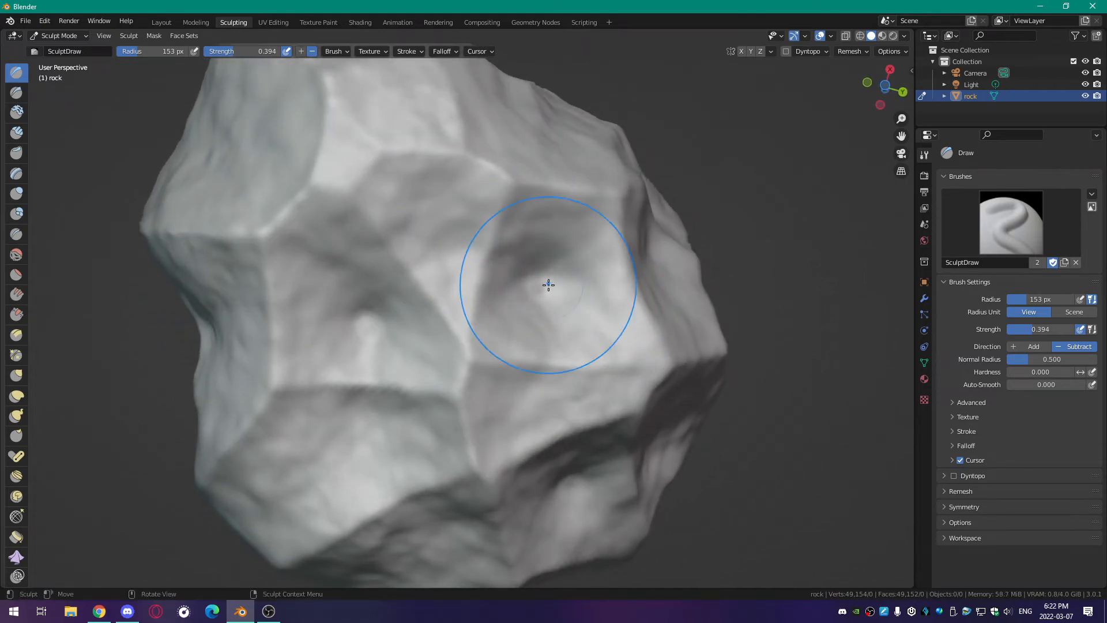
left_click(366, 330)
mouse_move(440, 285)
middle_mouse_down()
mouse_move(390, 310)
mouse_move(452, 392)
mouse_move(447, 410)
mouse_move(474, 381)
middle_mouse_up()
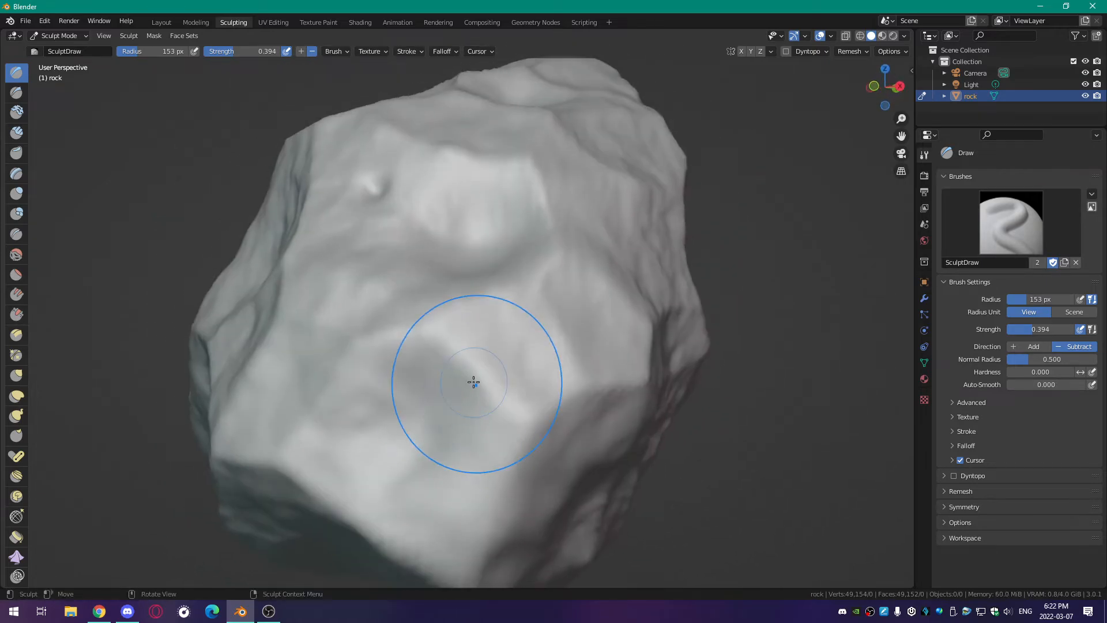
- Carve a small crater into the ridge below the broad hollow, working at close range
scroll(472, 382, "down", 3)
scroll(470, 380, "up", 8)
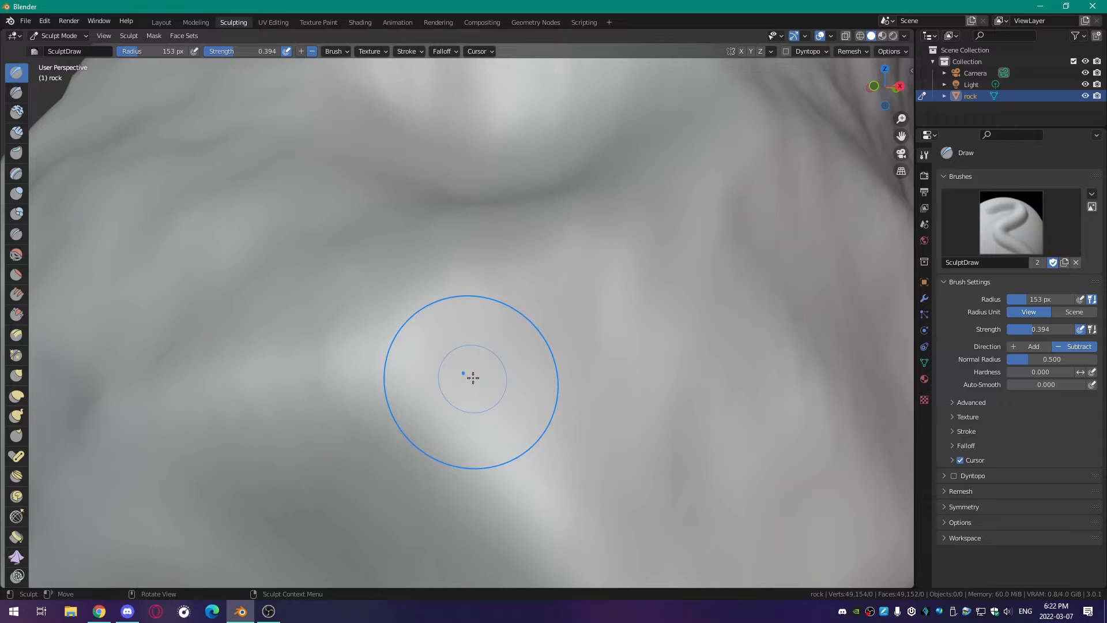
left_click(581, 349)
left_click(581, 349)
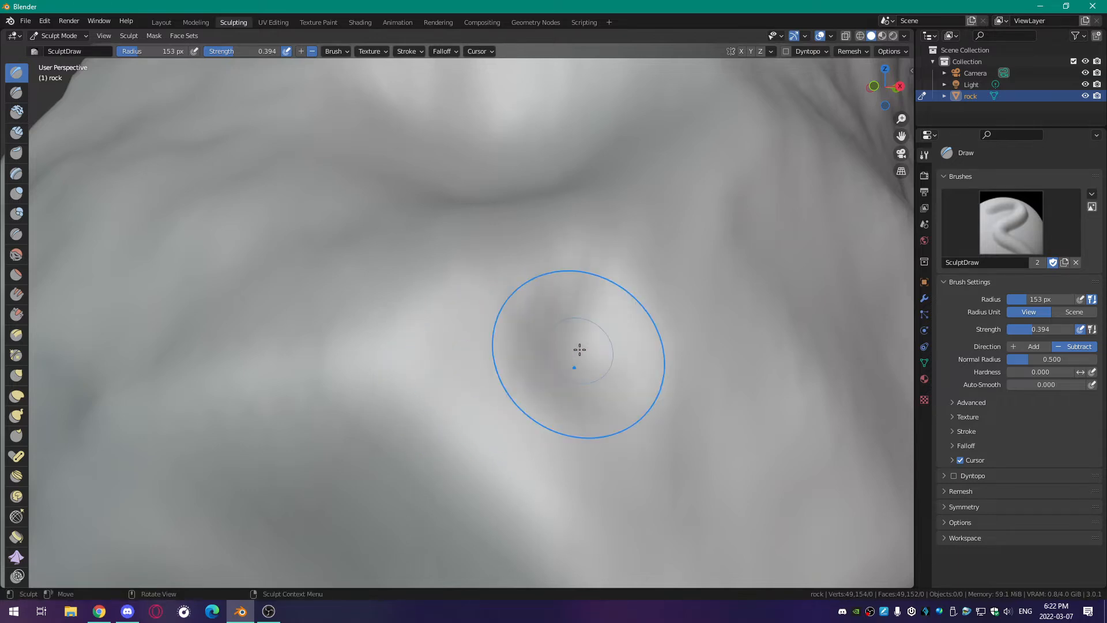
left_click(579, 349)
scroll(580, 349, "down", 6)
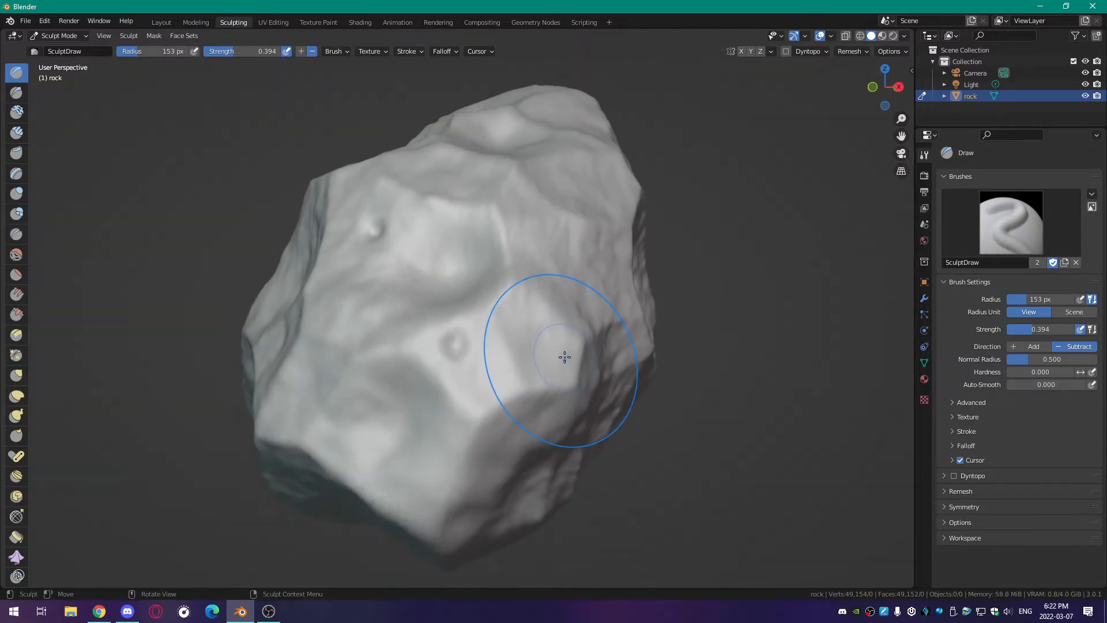
key("Tab")
key("Tab")
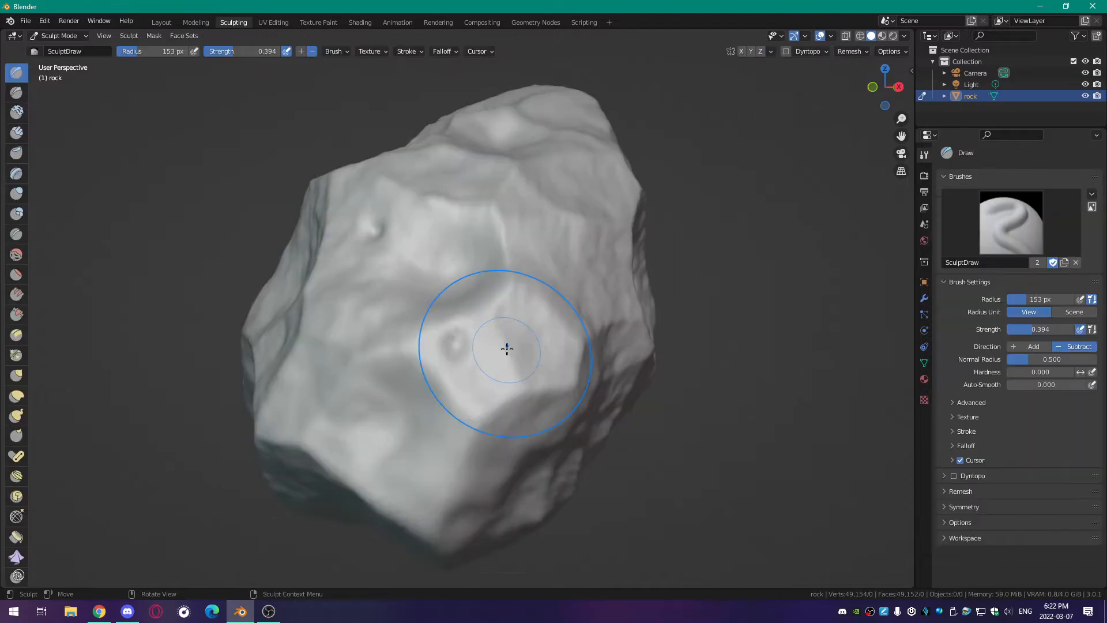
- Carve further hollows into the rock's uncratered faces with the subtracting Draw brush
mouse_move(504, 348)
middle_mouse_down()
mouse_move(496, 356)
mouse_move(487, 331)
mouse_move(547, 336)
middle_mouse_up()
scroll(487, 315, "up", 3)
scroll(542, 314, "up", 1)
left_click_drag(595, 250, 588, 247)
mouse_move(588, 247)
middle_mouse_down()
mouse_move(535, 236)
mouse_move(595, 219)
mouse_move(615, 255)
middle_mouse_up()
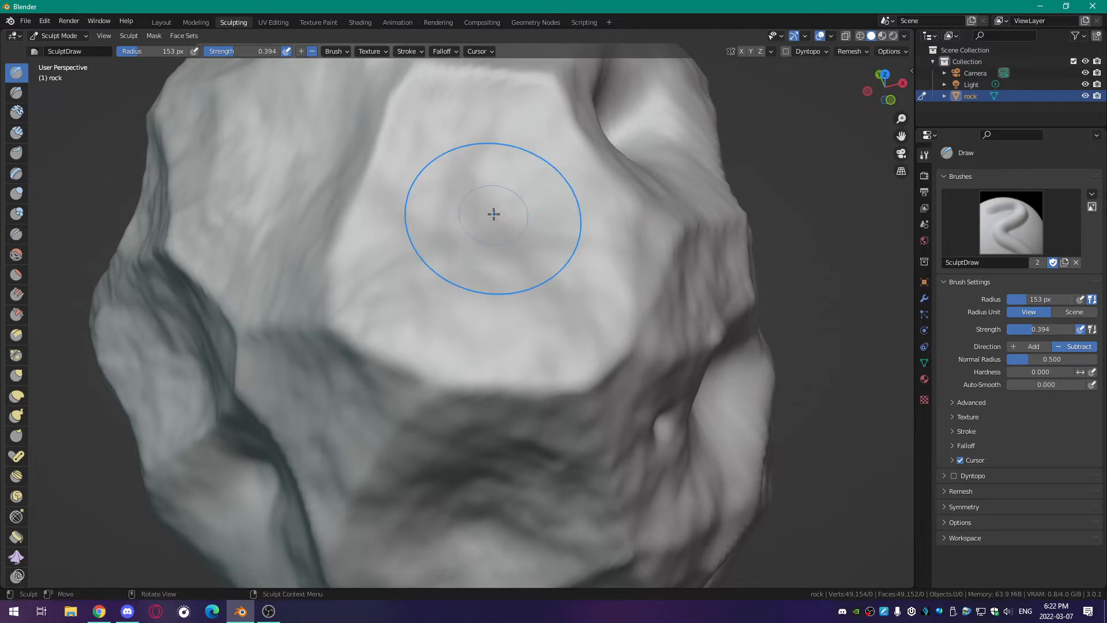
left_click_drag(494, 214, 502, 228)
- Sculpt craters and an elongated hollow into the faces on the rock's opposite side
scroll(502, 228, "down", 8)
mouse_move(487, 289)
middle_mouse_down()
mouse_move(714, 363)
mouse_move(267, 224)
mouse_move(492, 316)
mouse_move(480, 298)
middle_mouse_up()
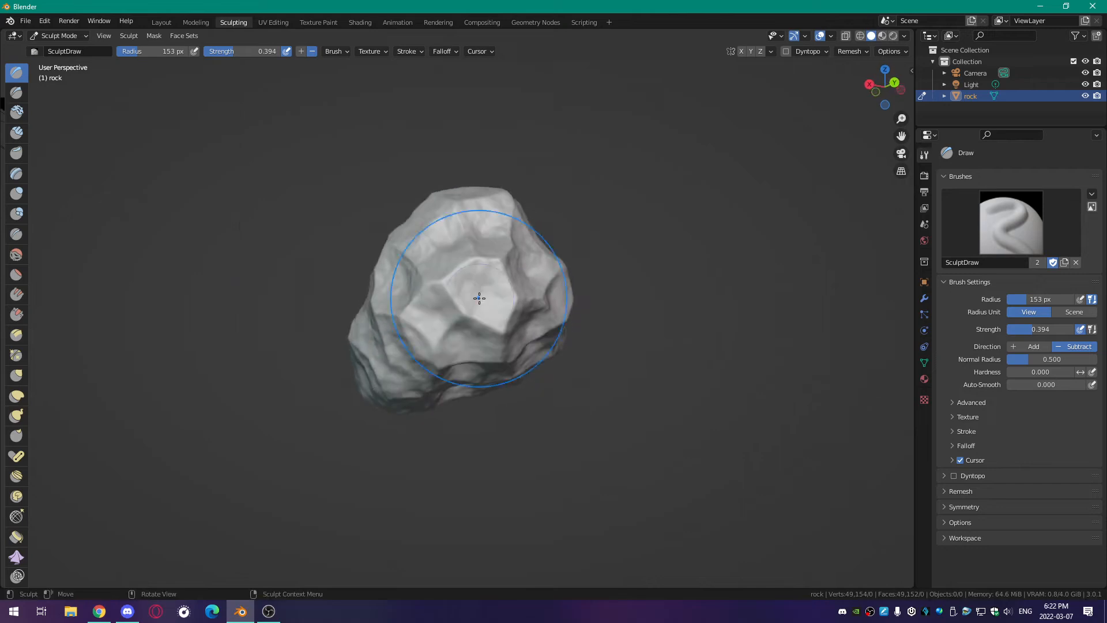
scroll(480, 299, "up", 6)
left_click_drag(541, 240, 529, 248)
middle_click_drag(529, 247, 528, 207)
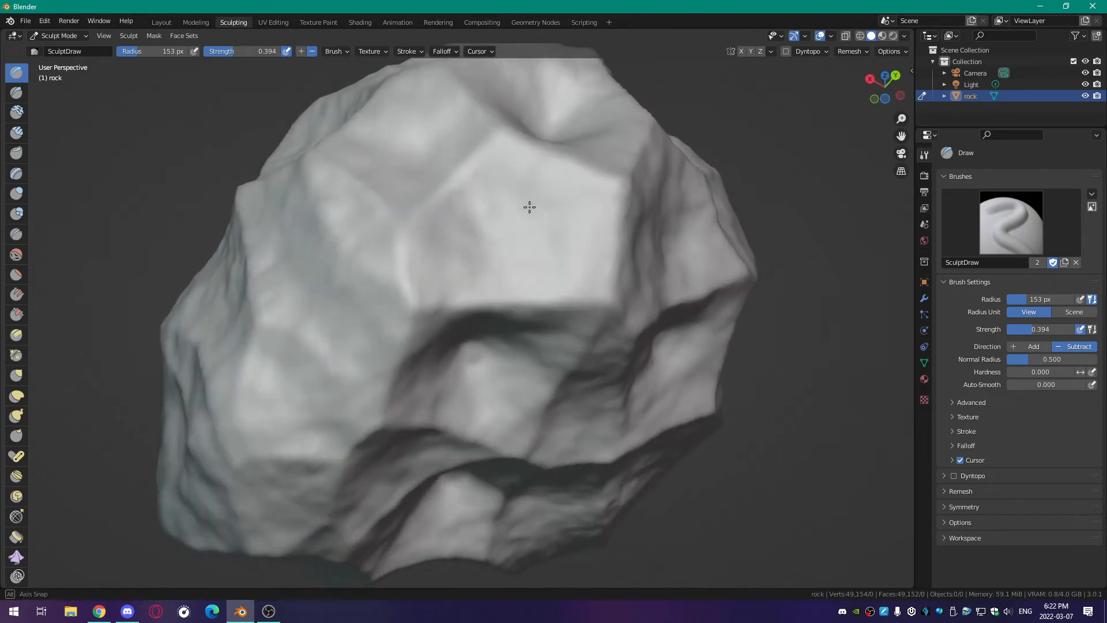
left_click_drag(516, 227, 516, 227)
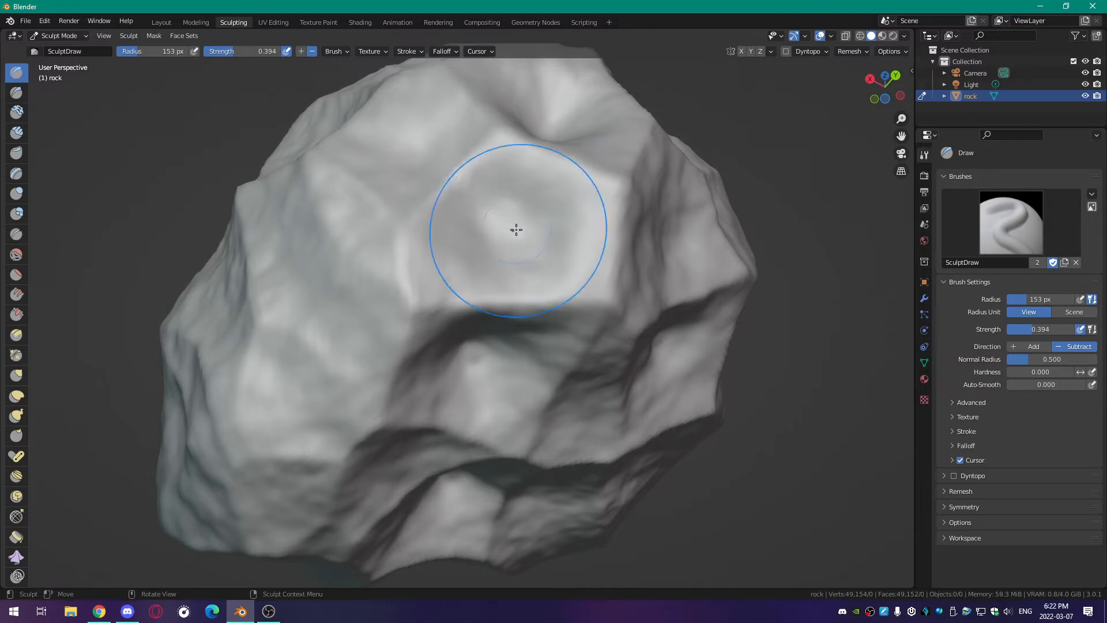
mouse_move(324, 287)
middle_mouse_down()
mouse_move(432, 346)
mouse_move(420, 321)
middle_mouse_up()
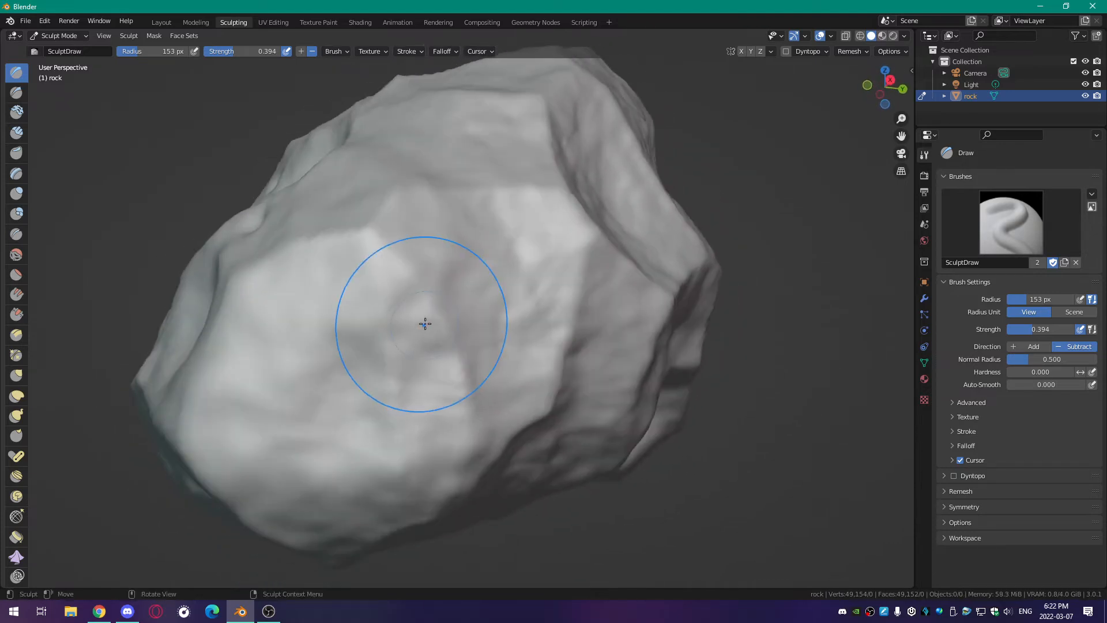
mouse_move(420, 321)
left_mouse_down()
mouse_move(471, 297)
mouse_move(461, 289)
mouse_move(468, 300)
left_mouse_up()
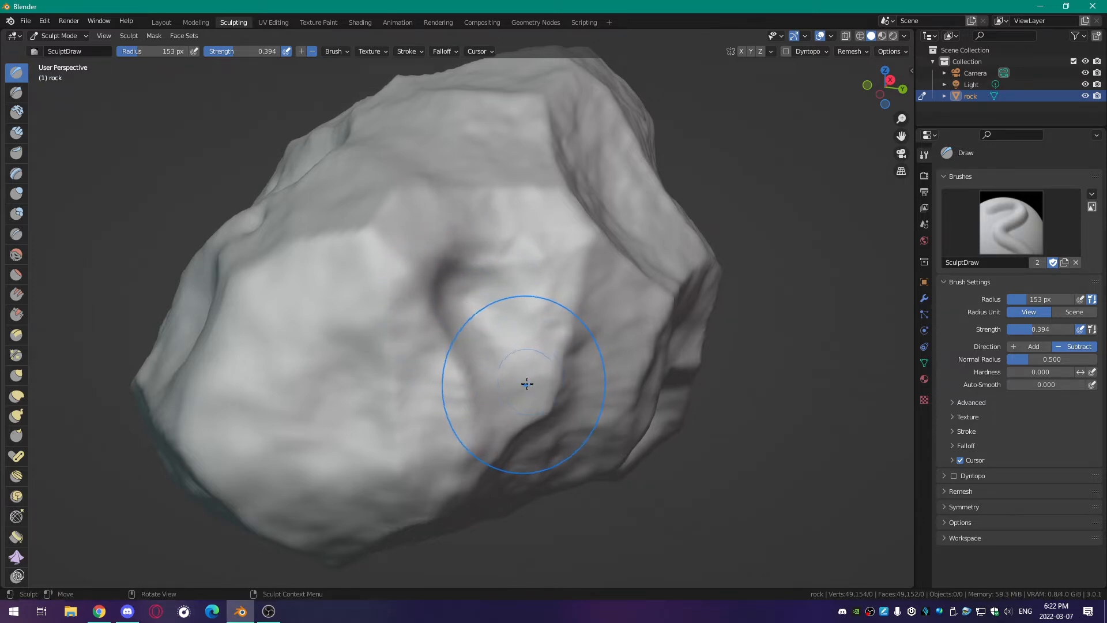
- Hollow out the large front face and carve a smaller, deeper crater at its centre
mouse_move(477, 364)
middle_mouse_down()
mouse_move(442, 324)
mouse_move(565, 366)
mouse_move(548, 370)
mouse_move(503, 348)
mouse_move(494, 316)
middle_mouse_up()
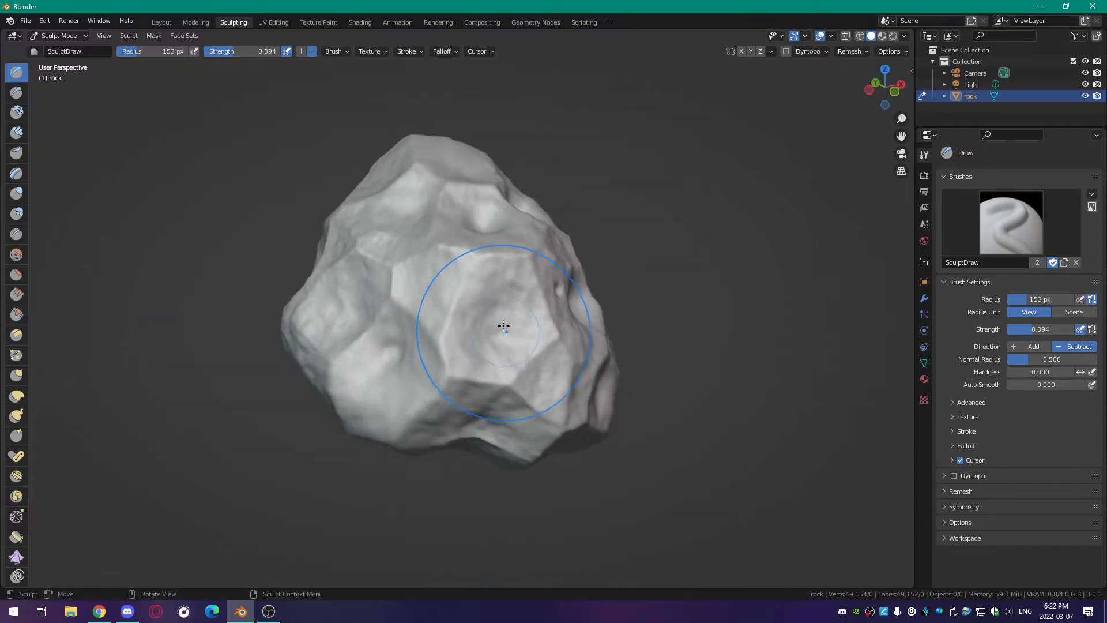
left_click_drag(494, 317, 500, 324)
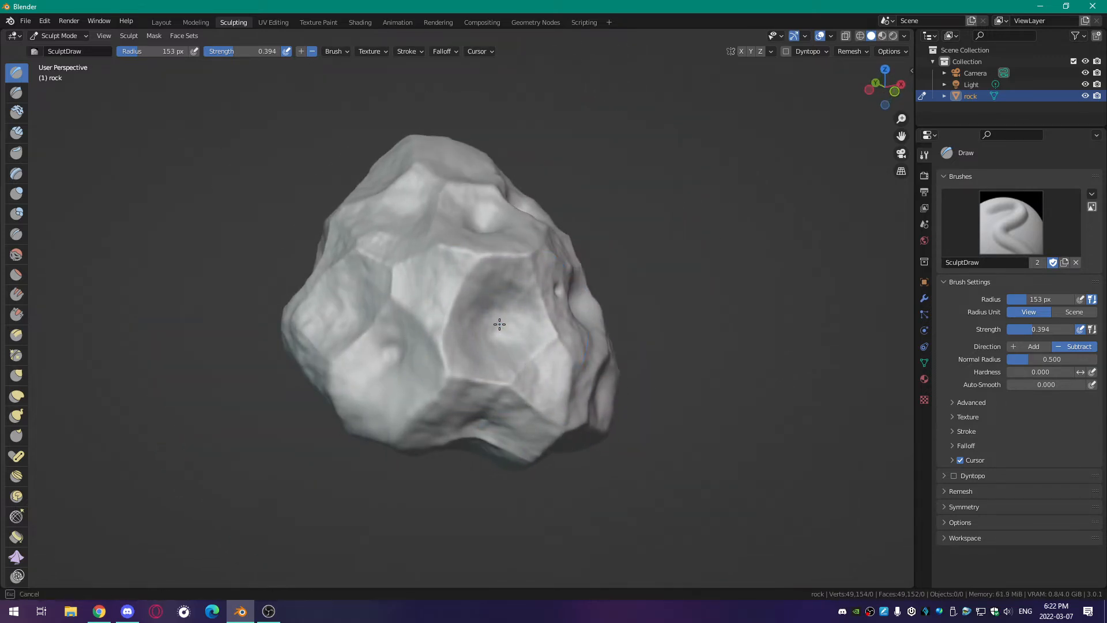
scroll(500, 325, "up", 8)
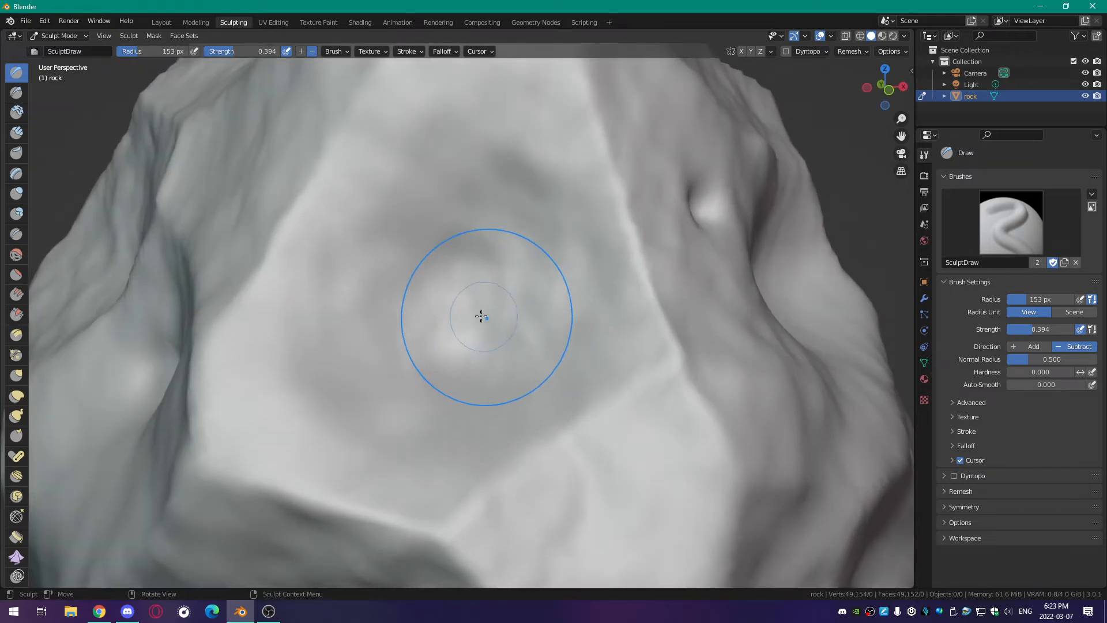
left_click(459, 311)
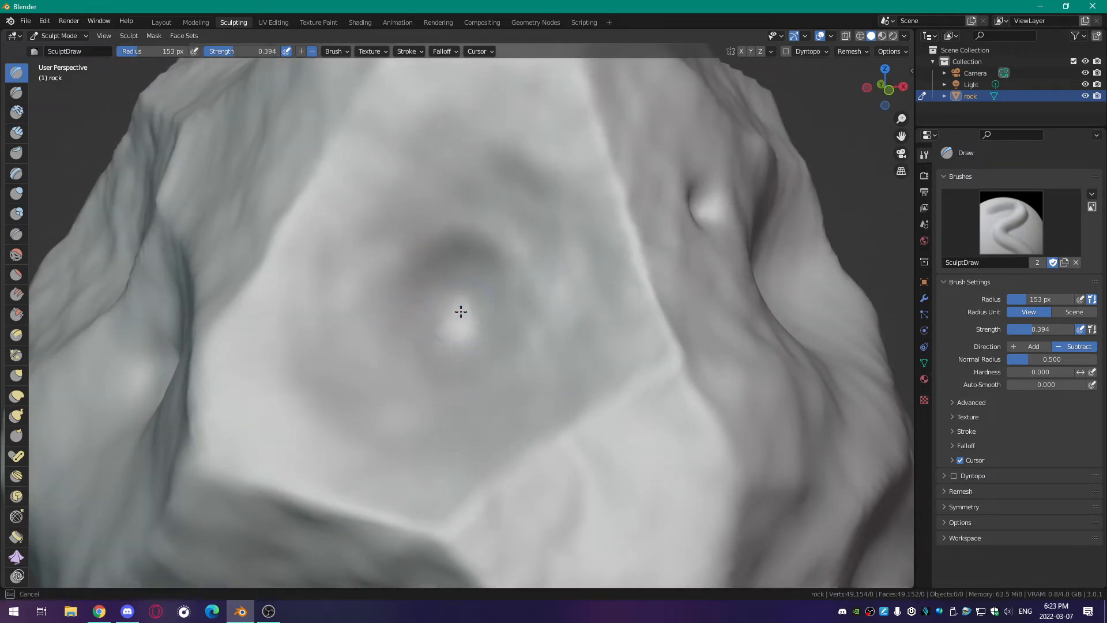
scroll(462, 313, "down", 6)
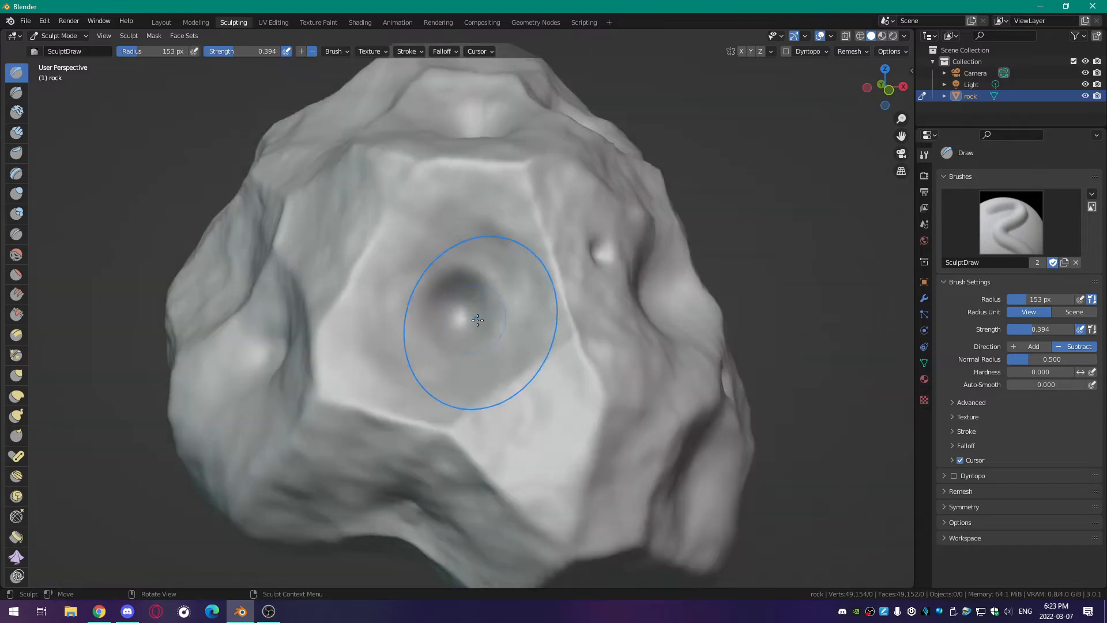
mouse_move(484, 316)
middle_mouse_down()
mouse_move(533, 361)
mouse_move(561, 306)
mouse_move(502, 266)
mouse_move(474, 309)
mouse_move(467, 340)
mouse_move(525, 367)
middle_mouse_up()
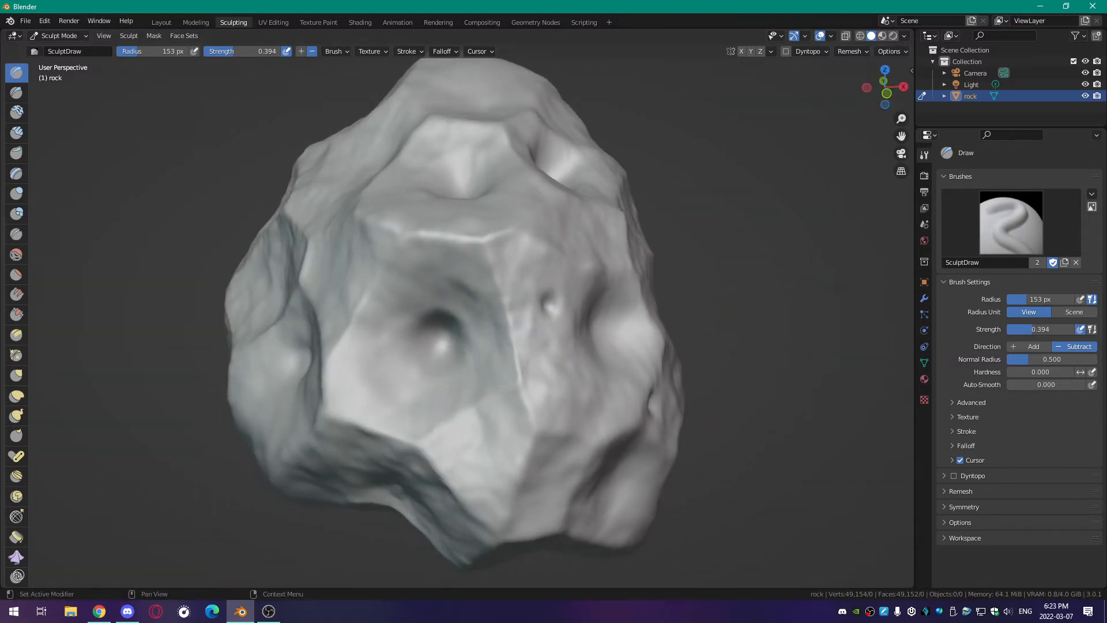
- Raise a small central peak inside the deep crater on the large front face with the adding Draw brush
scroll(490, 345, "up", 3)
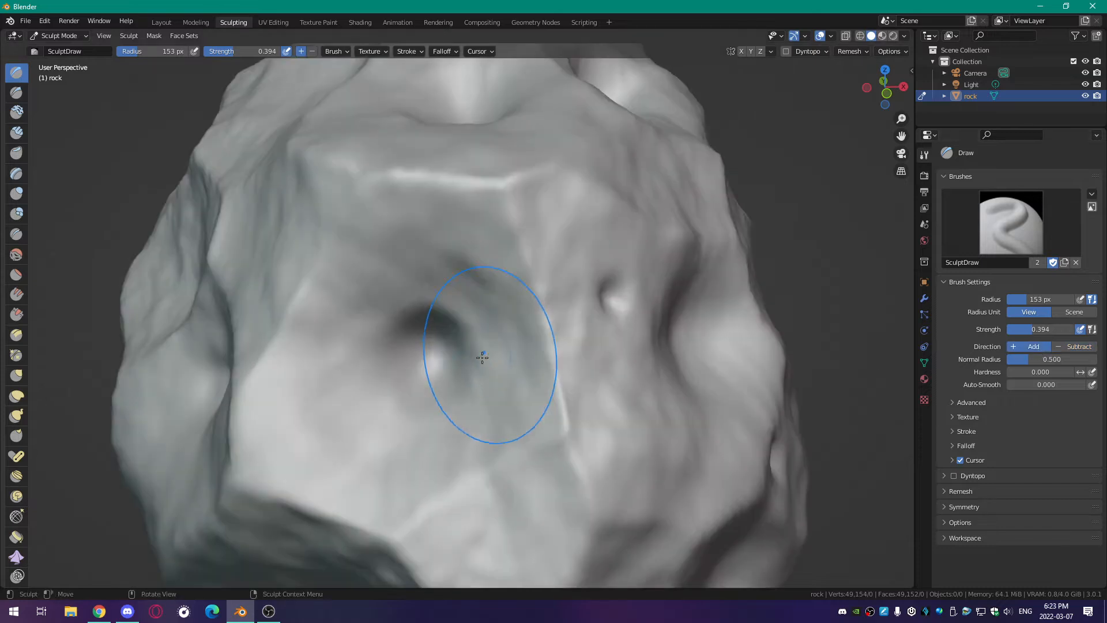
mouse_move(453, 389)
middle_mouse_down()
mouse_move(486, 358)
mouse_move(484, 368)
mouse_move(478, 361)
middle_mouse_up()
scroll(483, 367, "up", 4)
scroll(502, 311, "up", 2)
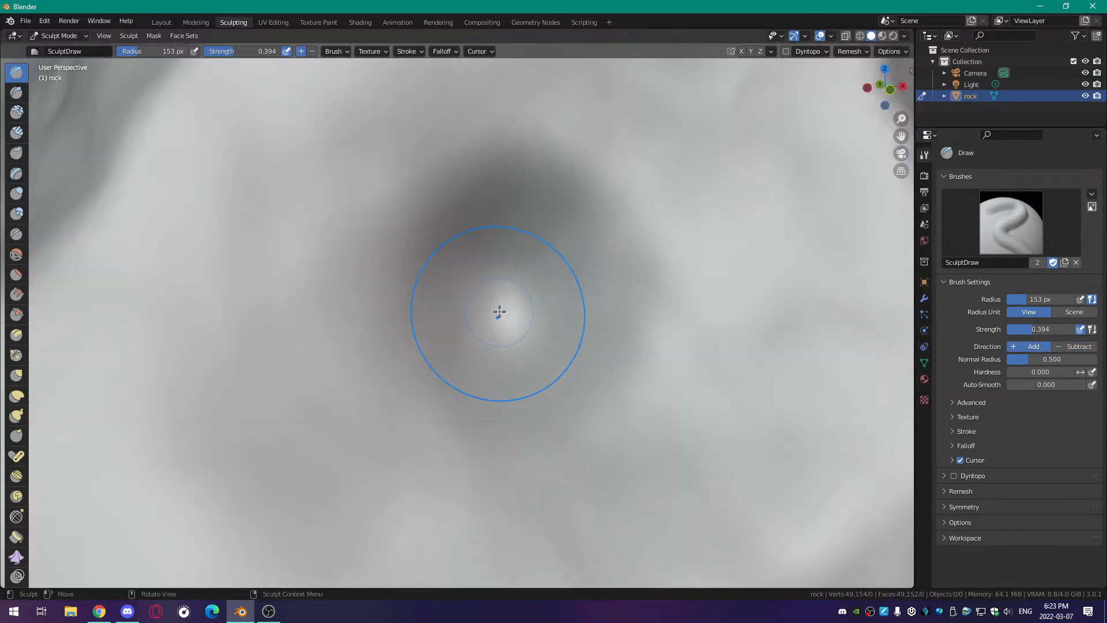
left_click_drag(499, 312, 491, 282)
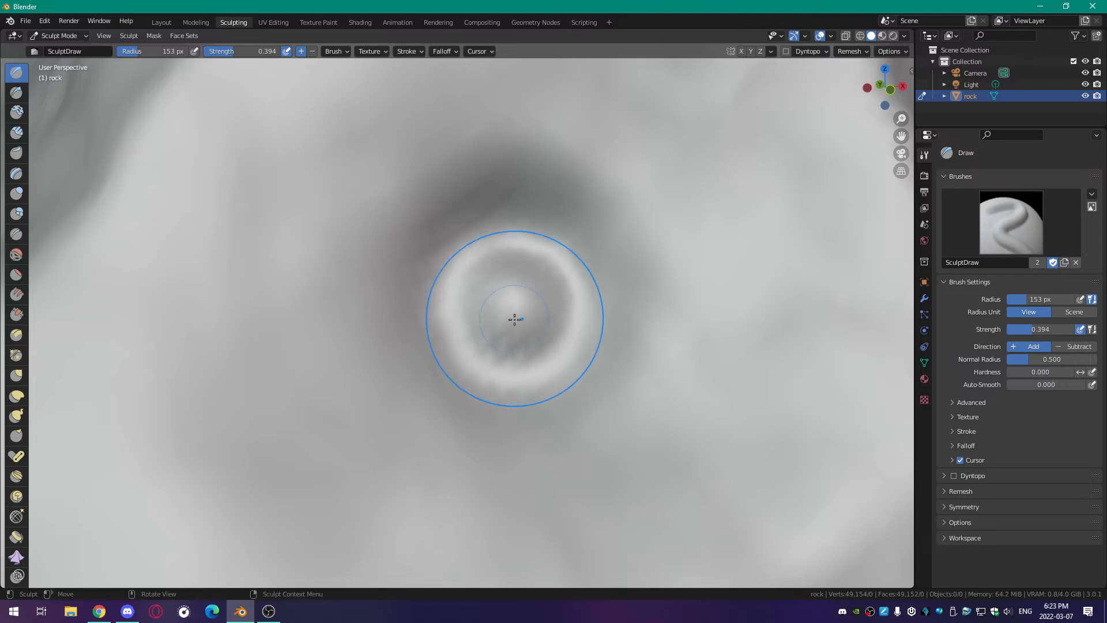
- Build up a small raised mound inside the shallow crater on the neighbouring face with the adding Draw brush
scroll(519, 323, "down", 10)
mouse_move(548, 369)
middle_mouse_down()
mouse_move(524, 352)
mouse_move(506, 361)
mouse_move(617, 385)
mouse_move(507, 371)
middle_mouse_up()
scroll(434, 363, "up", 3)
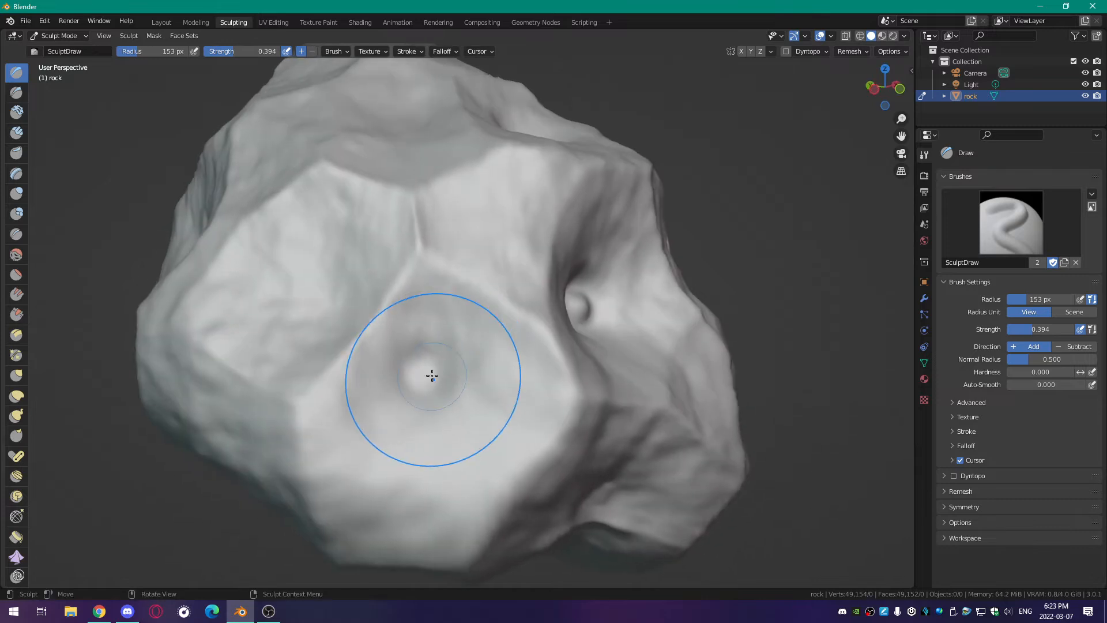
scroll(429, 375, "up", 5)
scroll(429, 375, "down", 4)
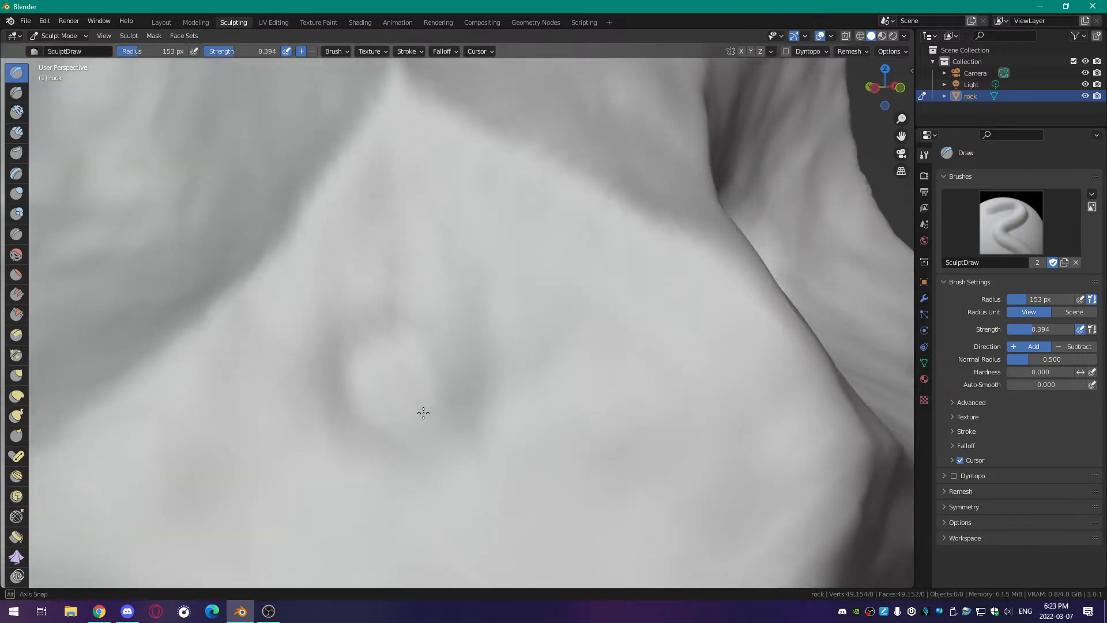
left_click_drag(404, 332, 437, 306)
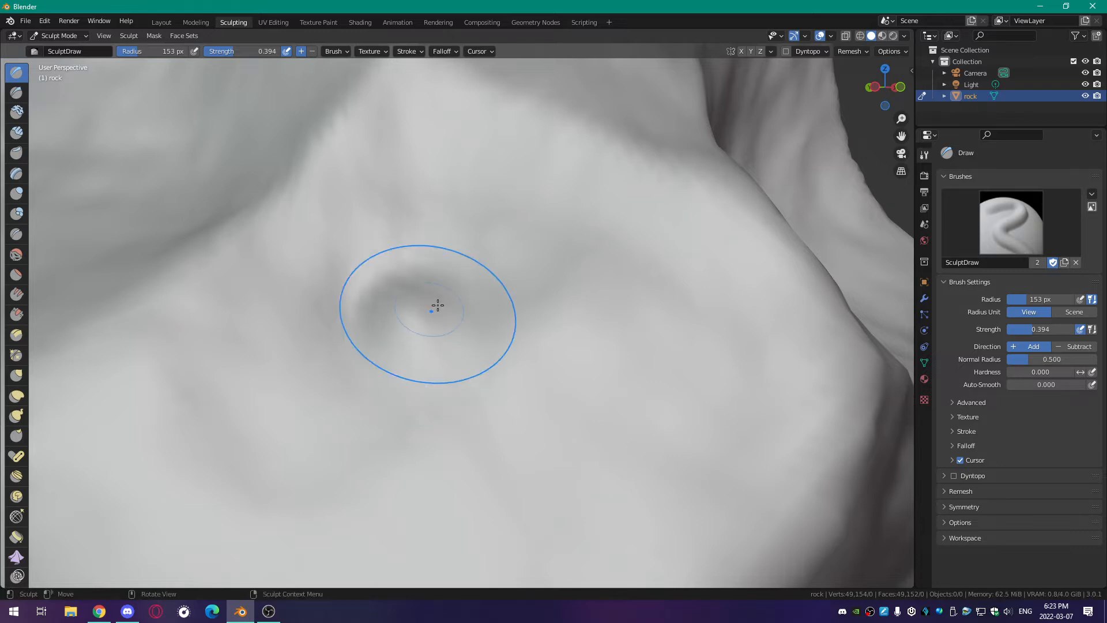
- Undo the last strokes at the rock's pointed end and build up the faceted area beneath it with the Draw brush
scroll(473, 295, "down", 4)
mouse_move(475, 294)
middle_mouse_down()
mouse_move(443, 369)
mouse_move(387, 360)
mouse_move(432, 369)
middle_mouse_up()
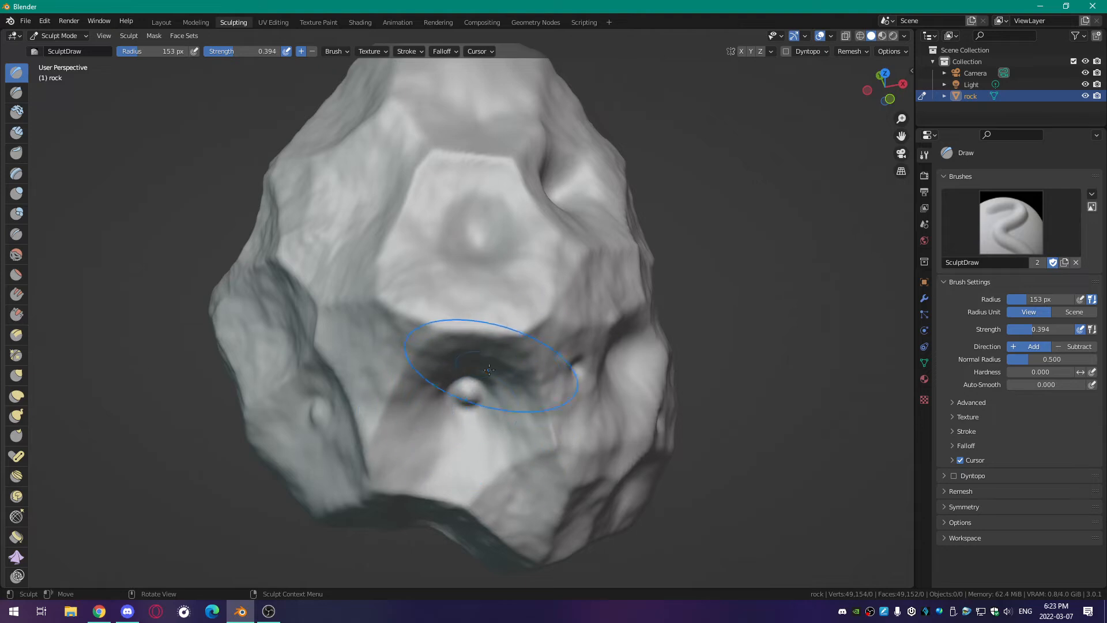
scroll(450, 329, "down", 4)
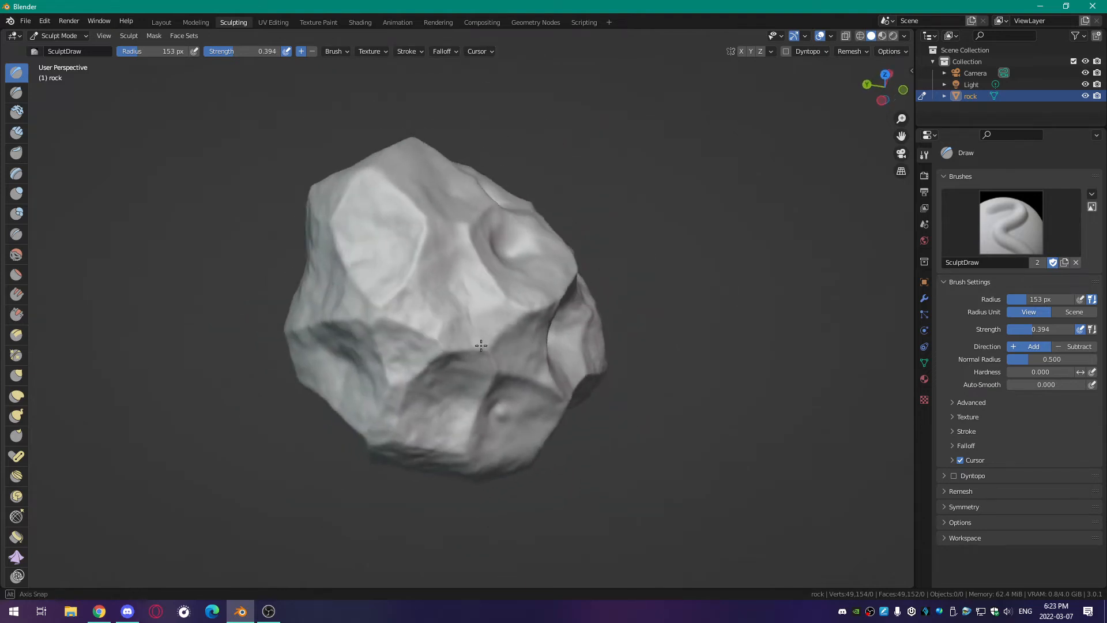
mouse_move(482, 334)
middle_mouse_down()
mouse_move(577, 303)
mouse_move(277, 254)
mouse_move(227, 148)
mouse_move(190, 123)
mouse_move(663, 281)
mouse_move(680, 274)
middle_mouse_up()
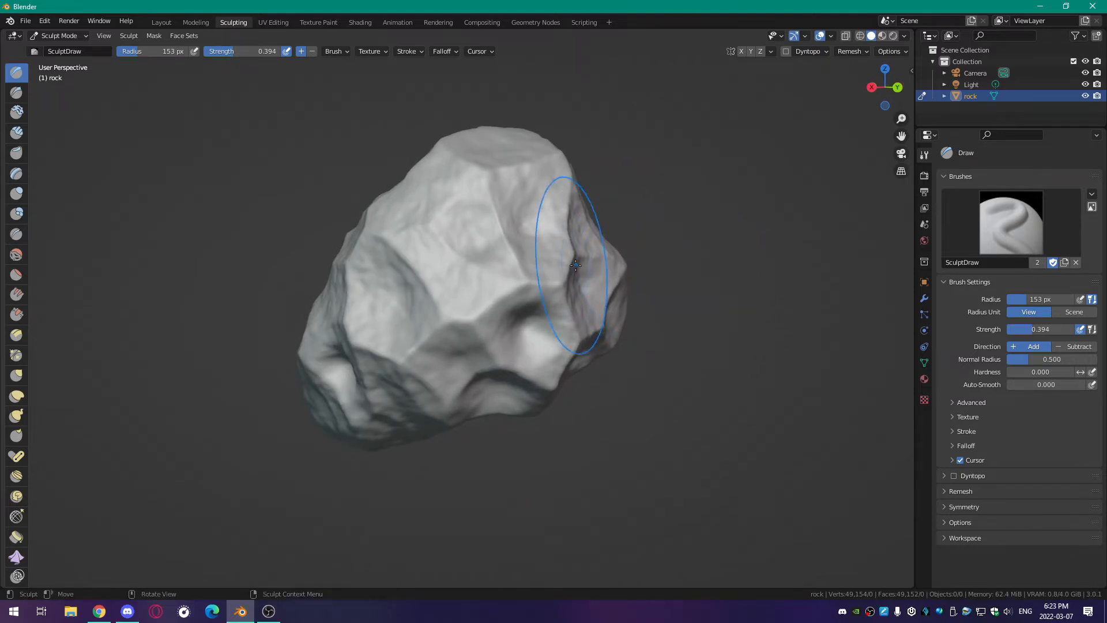
mouse_move(506, 275)
middle_mouse_down()
mouse_move(477, 249)
mouse_move(506, 205)
middle_mouse_up()
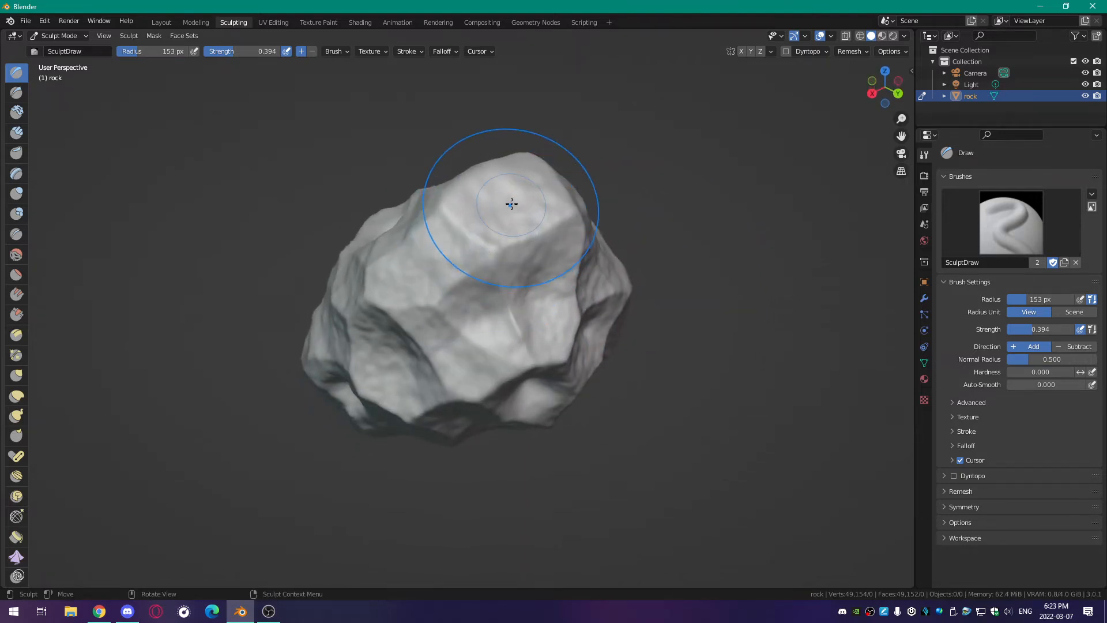
key("ctrl+z")
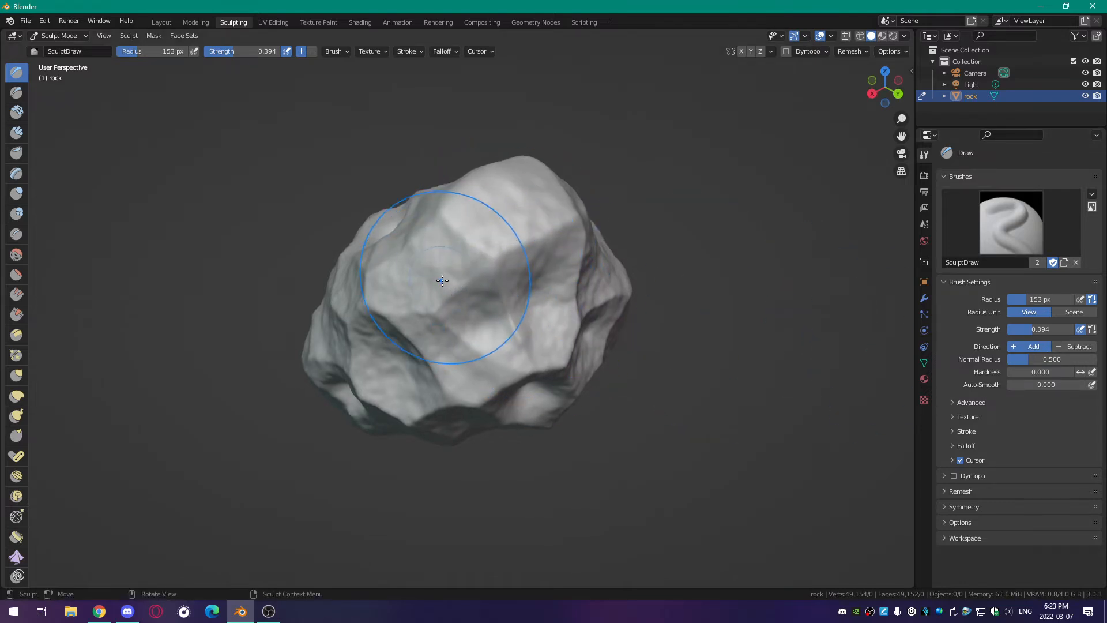
key("ctrl+z")
mouse_move(487, 335)
left_mouse_down()
mouse_move(507, 341)
mouse_move(507, 325)
mouse_move(531, 316)
mouse_move(537, 297)
mouse_move(516, 311)
left_mouse_up()
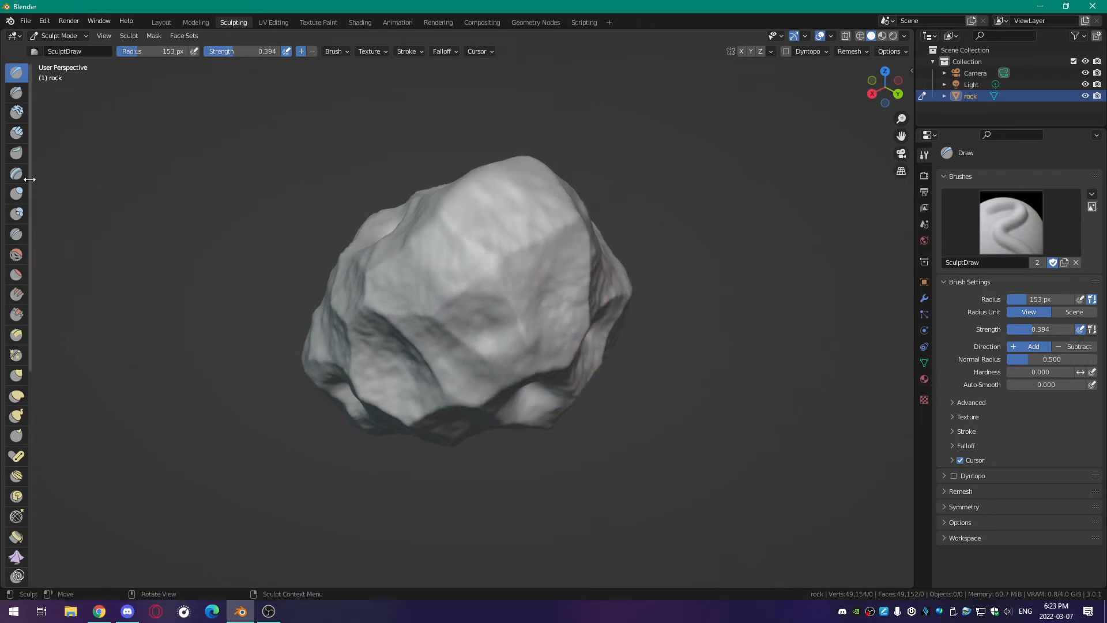
- Soften the rock's pointed end and the adjoining faces with the Smooth brush at strength 0.700
left_click(16, 257)
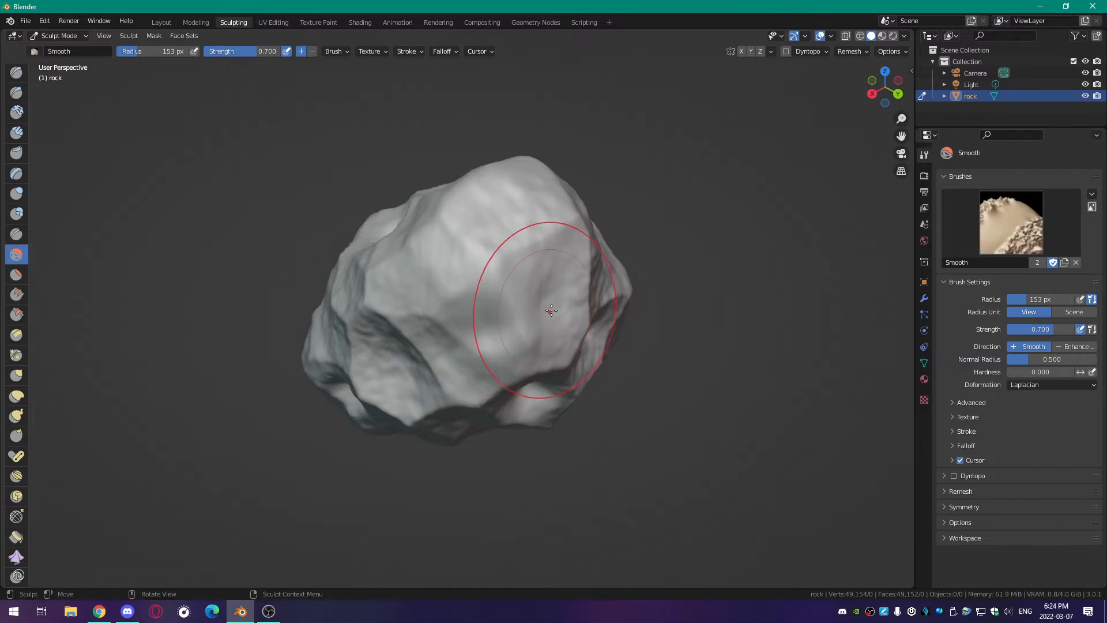
middle_click_drag(517, 241, 528, 201)
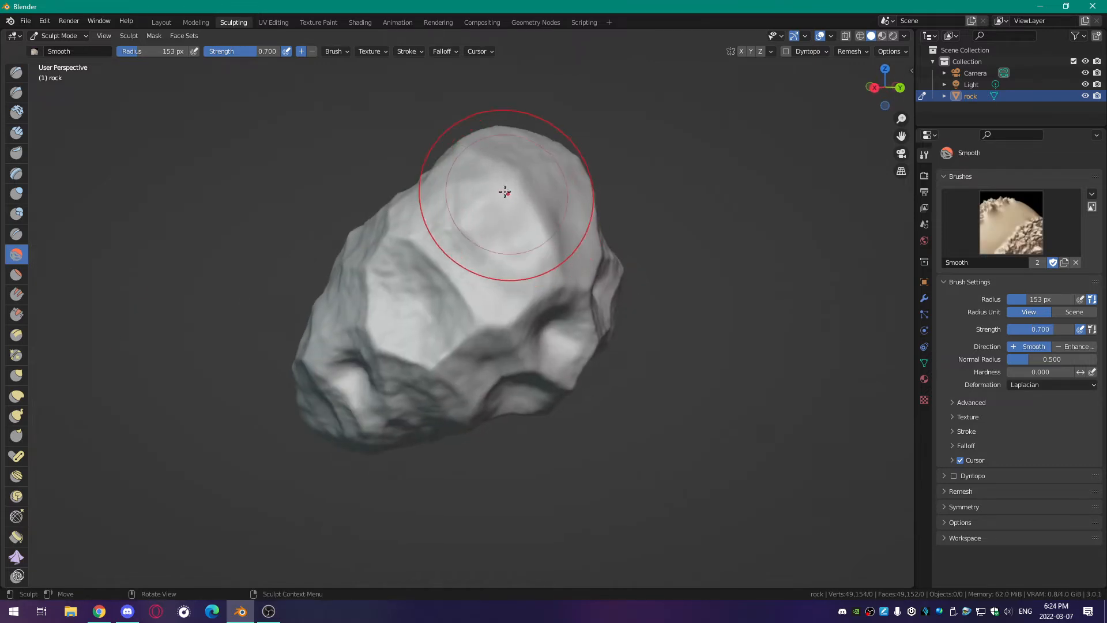
mouse_move(486, 255)
middle_mouse_down()
mouse_move(528, 206)
mouse_move(476, 310)
mouse_move(507, 271)
middle_mouse_up()
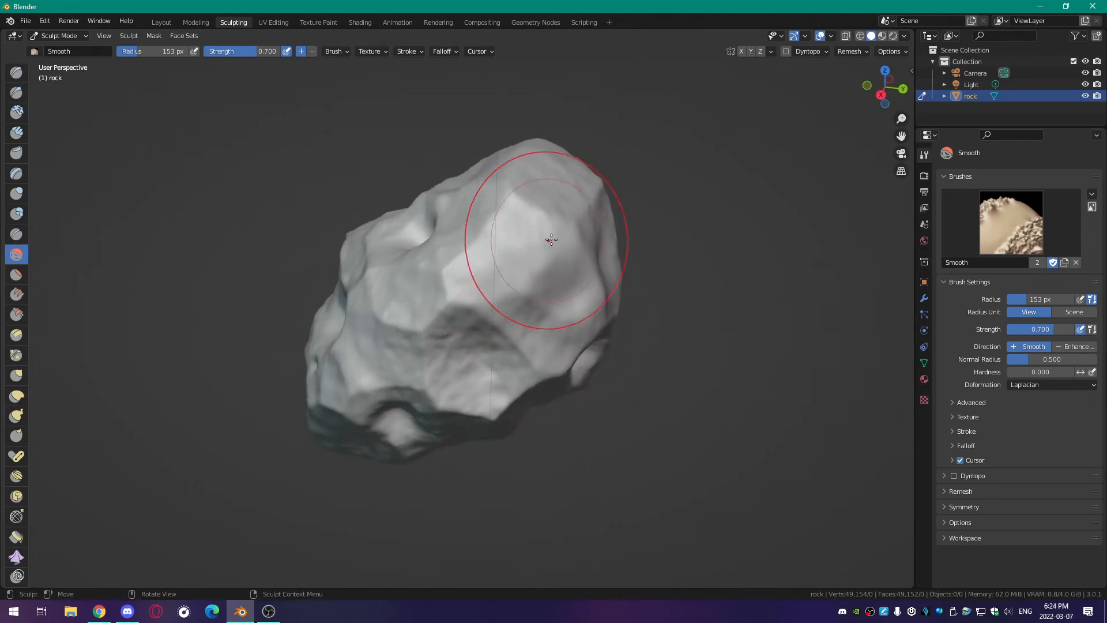
mouse_move(543, 234)
middle_mouse_down()
mouse_move(526, 306)
mouse_move(324, 272)
mouse_move(317, 230)
middle_mouse_up()
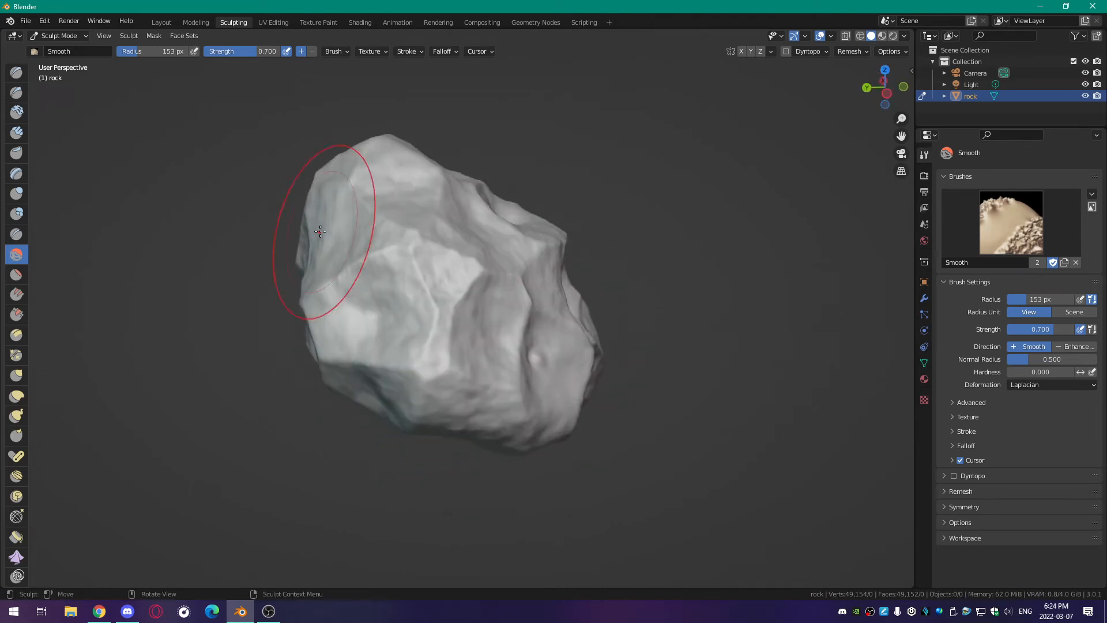
mouse_move(397, 323)
middle_mouse_down()
mouse_move(315, 256)
mouse_move(447, 329)
middle_mouse_up()
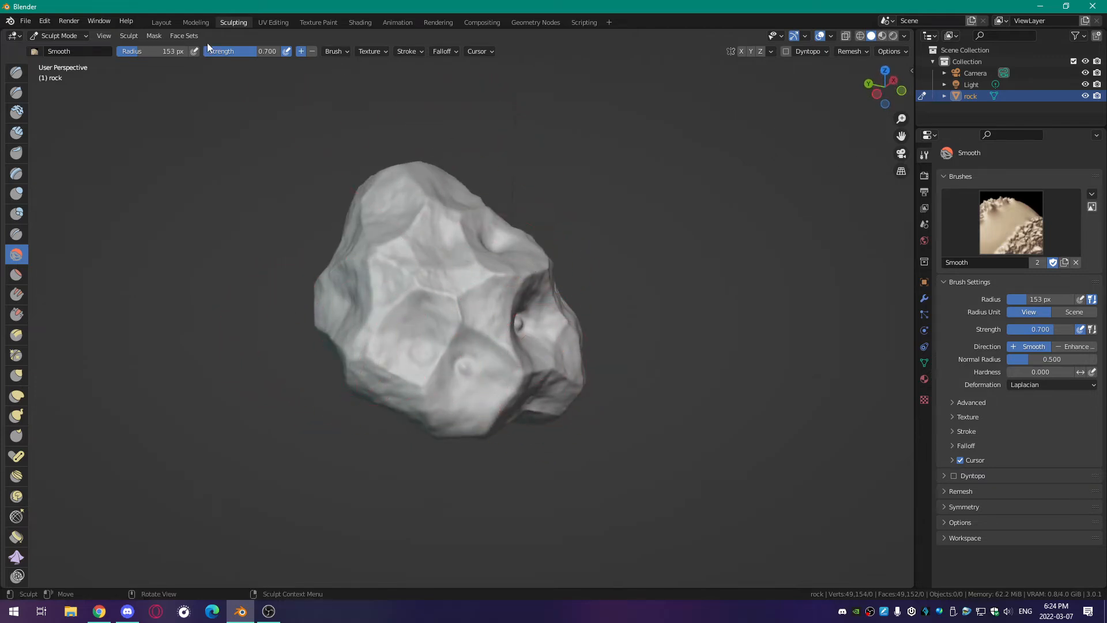
- Switch to the Modeling workspace and put the rock in Object Mode
left_click(194, 21)
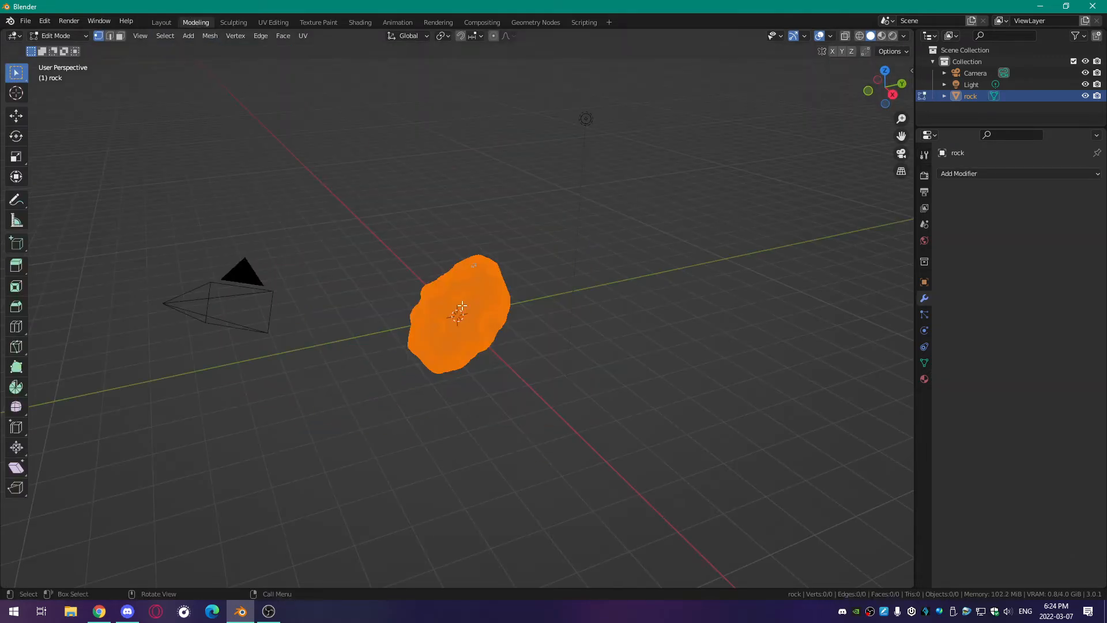
key("Tab")
key("Tab")
scroll(499, 414, "up", 1)
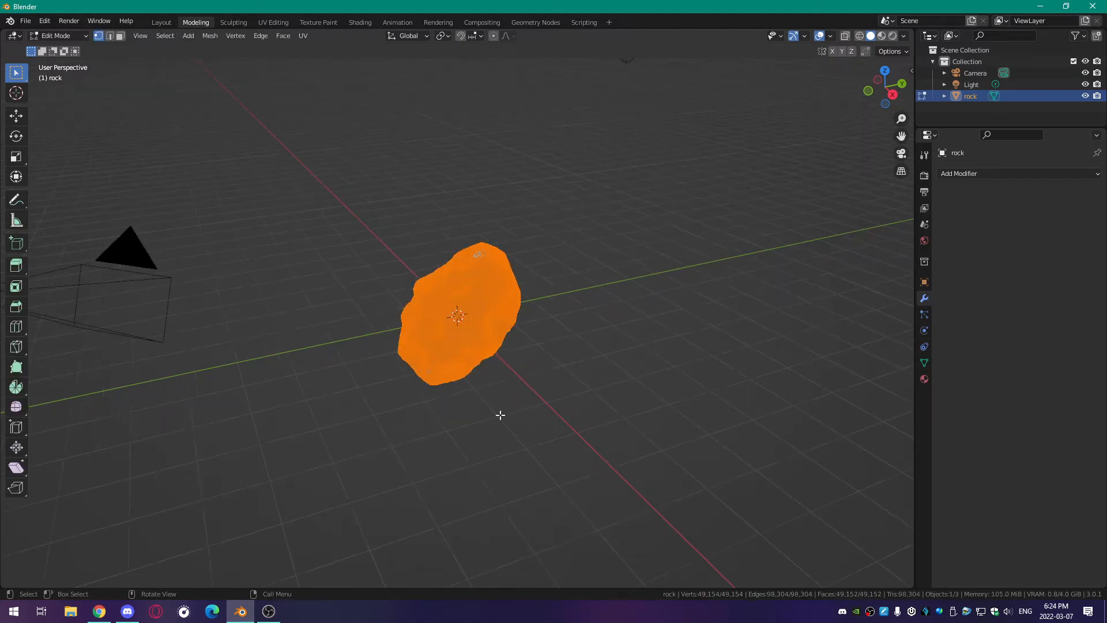
scroll(504, 410, "up", 3)
middle_click_drag(499, 414, 426, 402)
key("Tab")
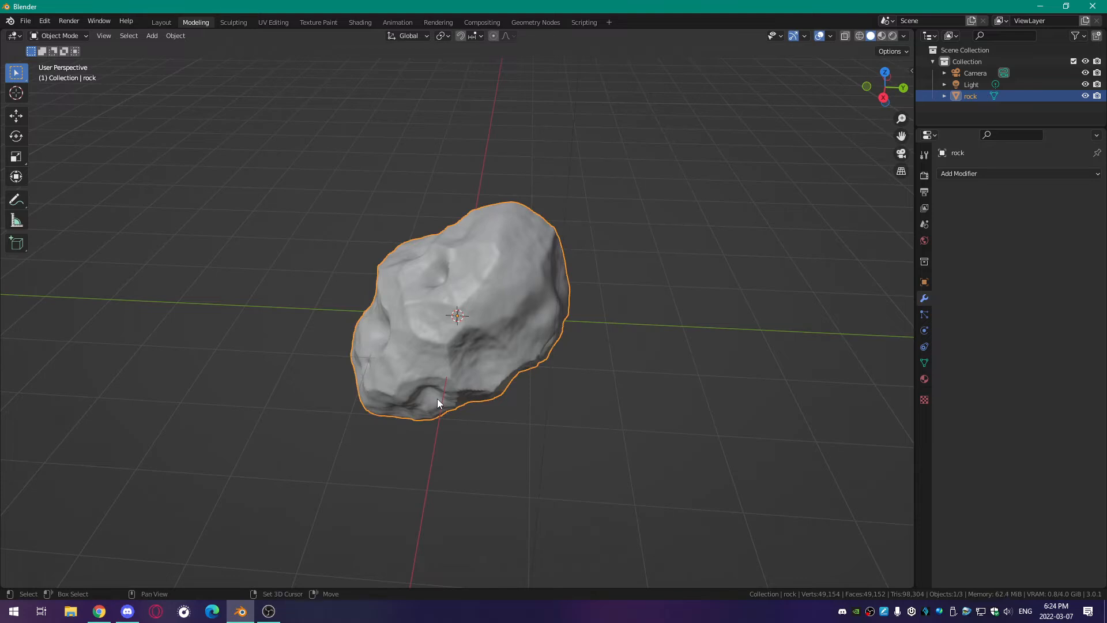
- Duplicate the rock and place the copy beside the original
key("shift+d")
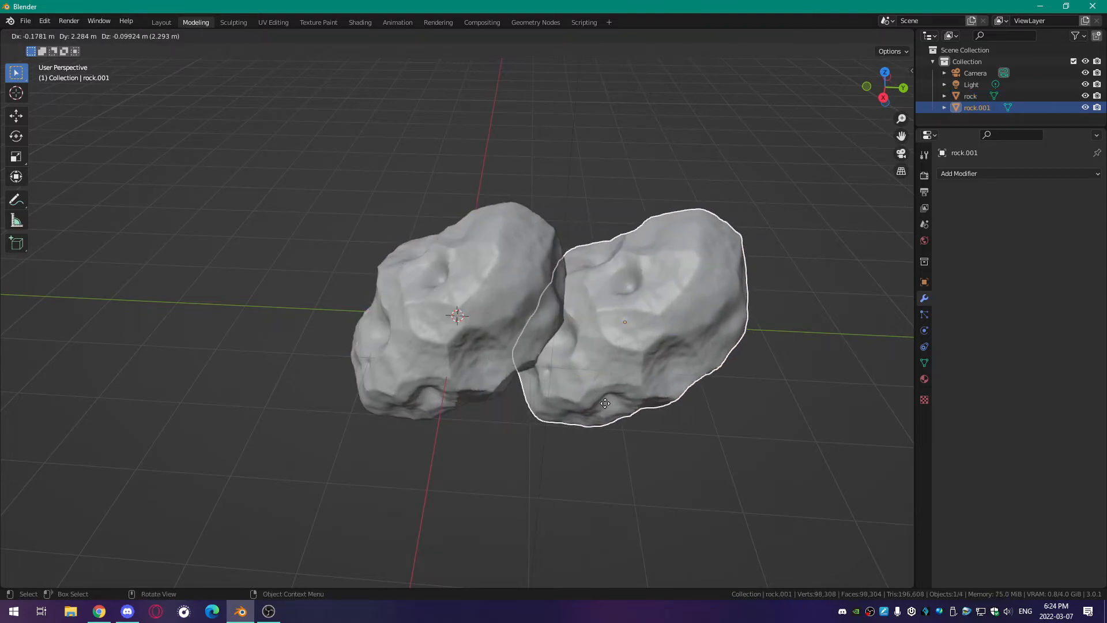
left_click(707, 404)
middle_click_drag(707, 408, 503, 311)
- Add a Remesh modifier to the original rock in Voxel mode, with a voxel size of 0.098 m and smooth shading
left_click(504, 318)
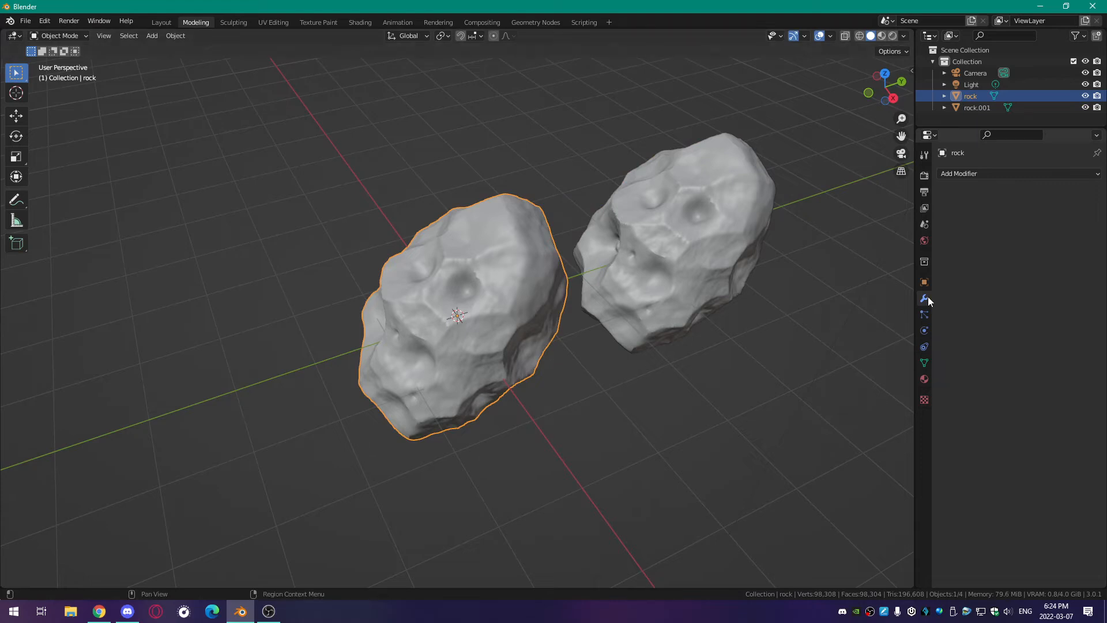
left_click(960, 177)
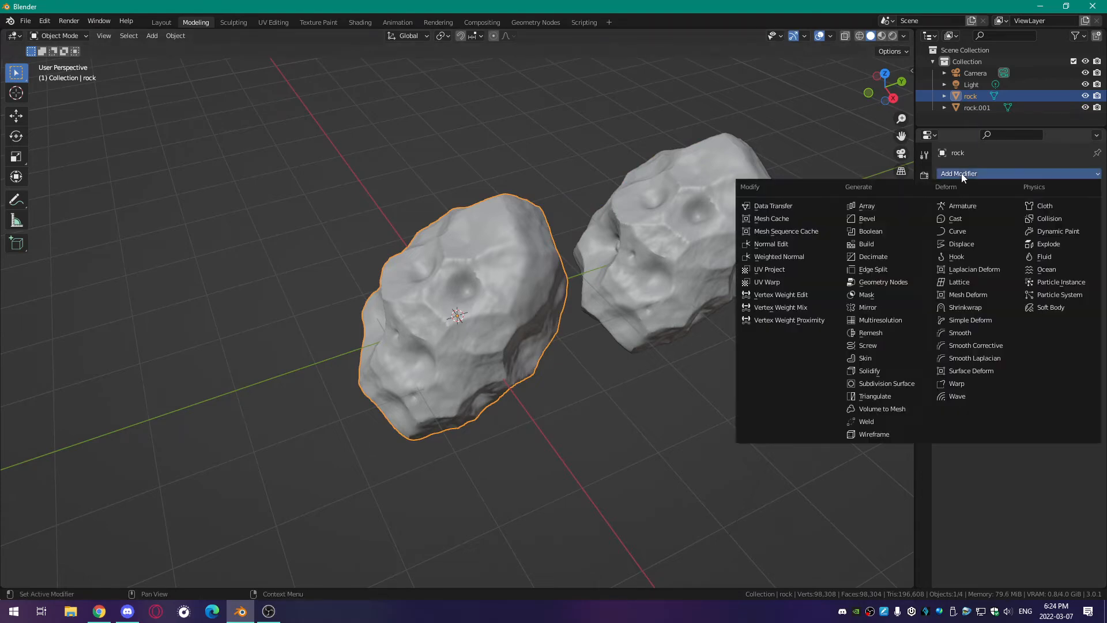
left_click(894, 339)
middle_click_drag(753, 386, 868, 335)
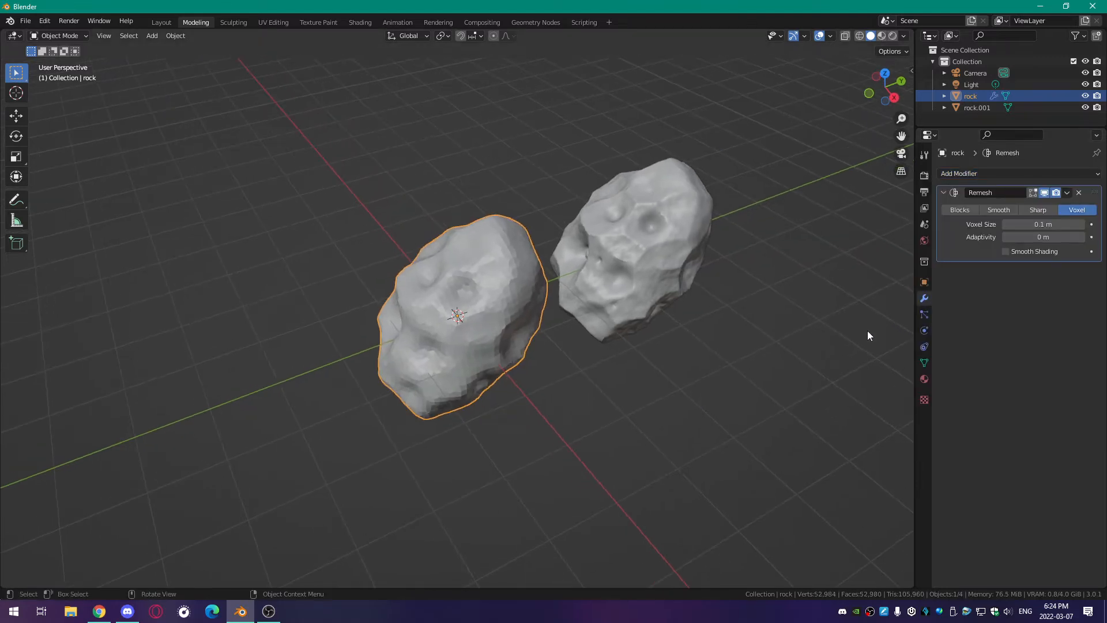
mouse_move(1054, 224)
left_mouse_down()
mouse_move(1040, 223)
mouse_move(1087, 224)
mouse_move(1058, 223)
left_mouse_up()
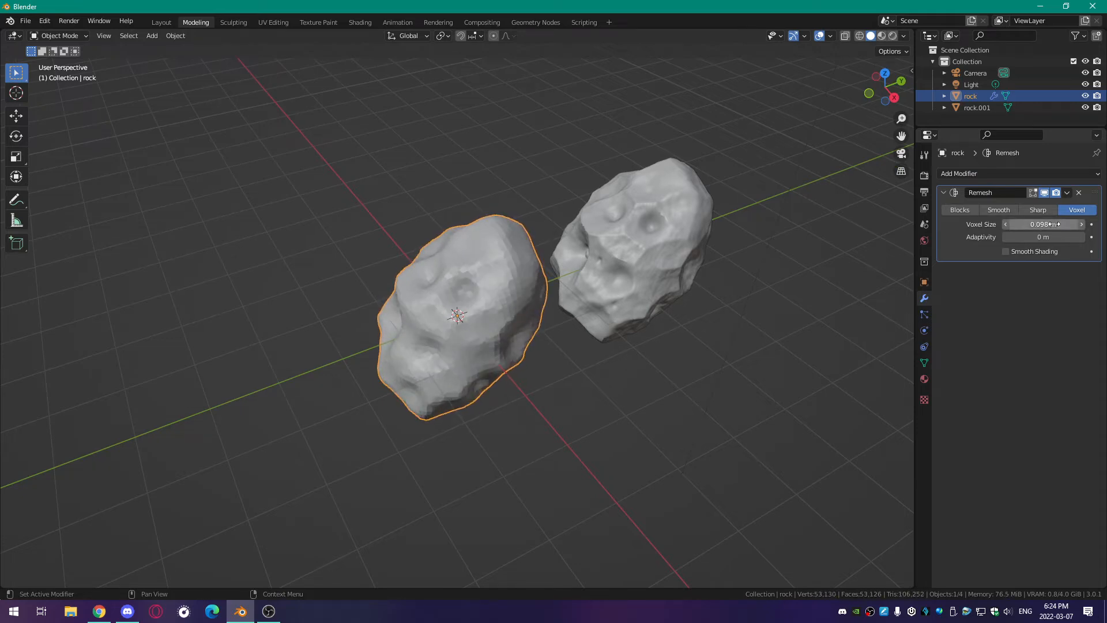
scroll(469, 396, "up", 2)
middle_click_drag(480, 388, 505, 366)
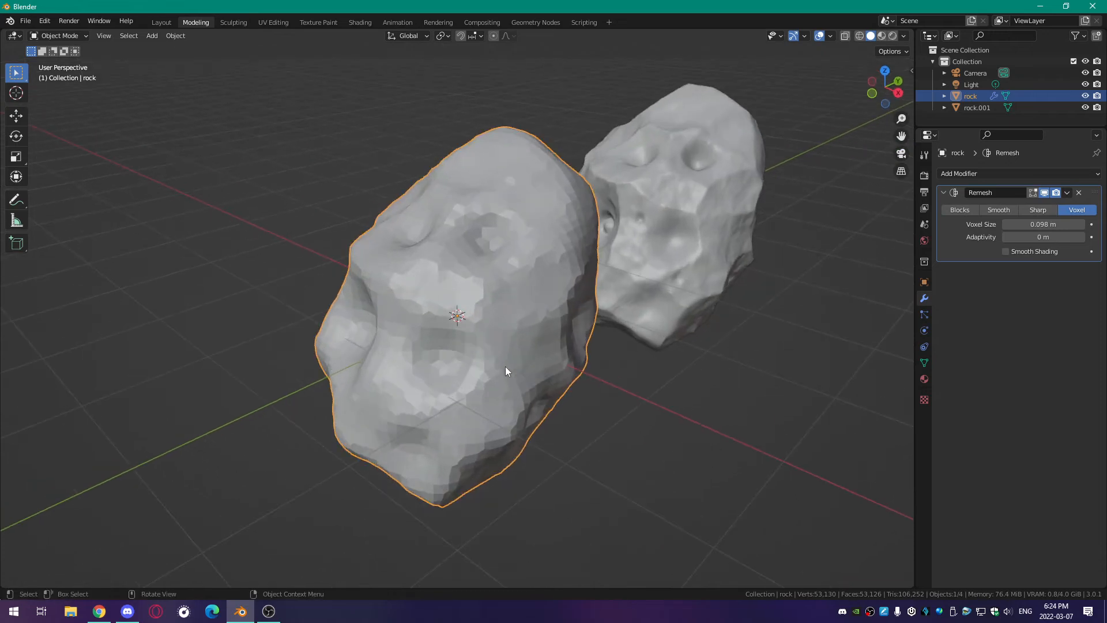
left_click(1006, 251)
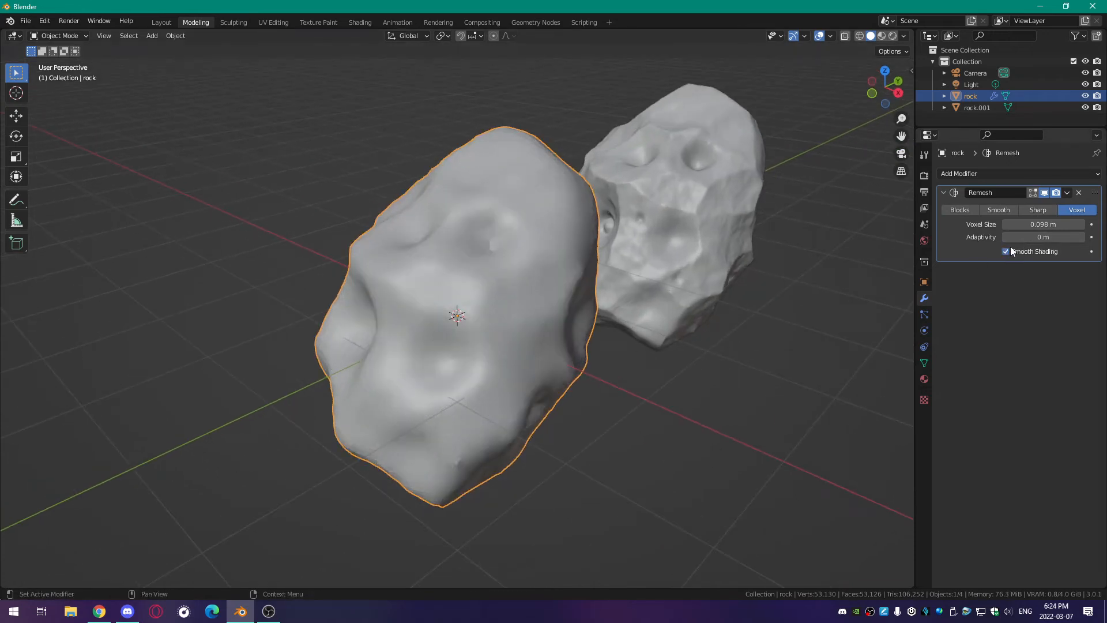
- Try the Remesh modifier's Sharp mode on the original rock with octree depths of 8 and 1
left_click(1027, 212)
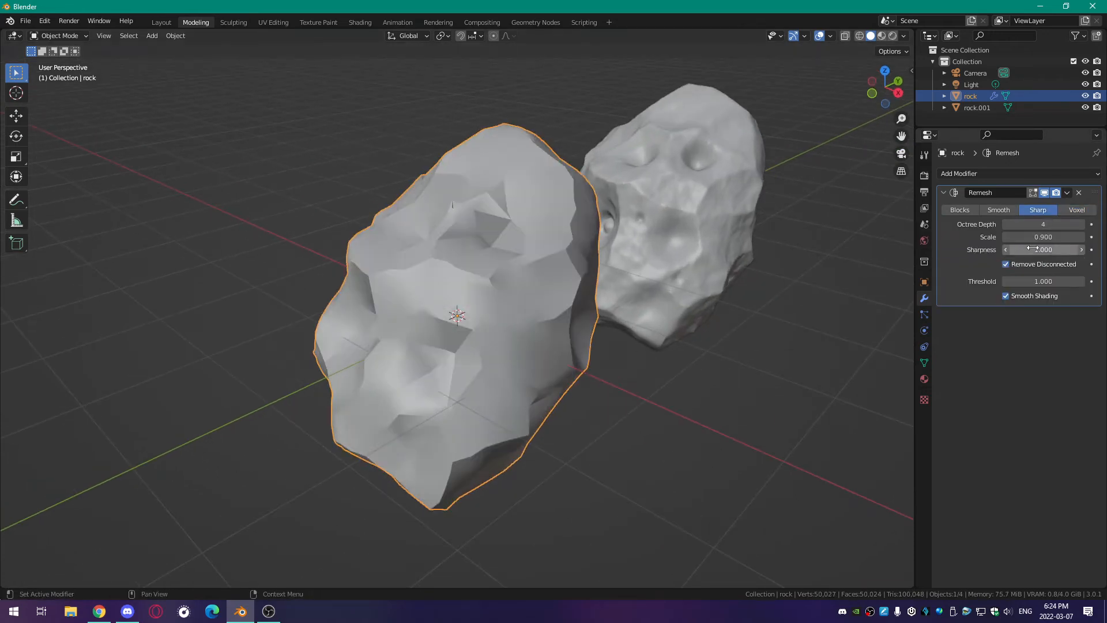
mouse_move(1043, 224)
left_mouse_down()
mouse_move(1020, 224)
mouse_move(1063, 225)
left_mouse_up()
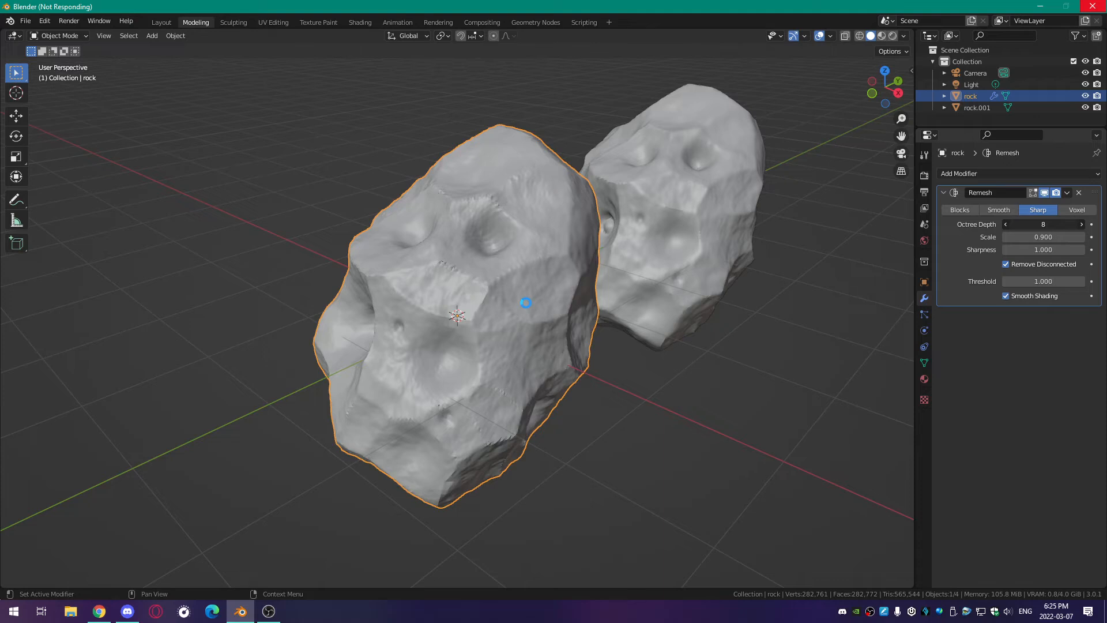
left_click_drag(1046, 226, 1003, 226)
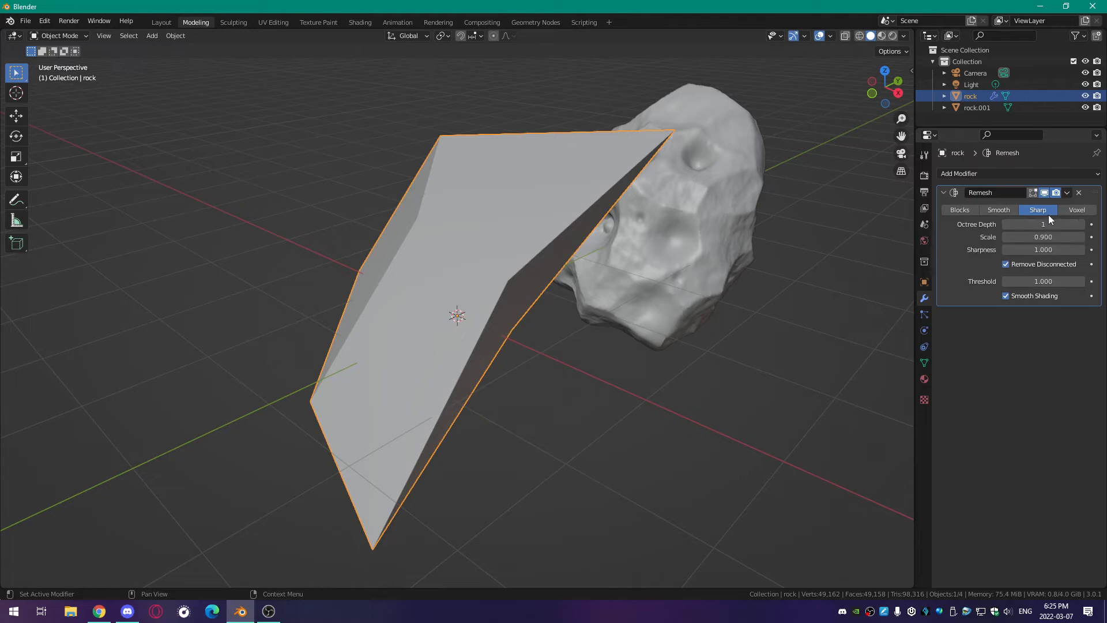
- Return the Remesh modifier to Voxel mode and set its voxel size to 0.0313 m
left_click(1063, 209)
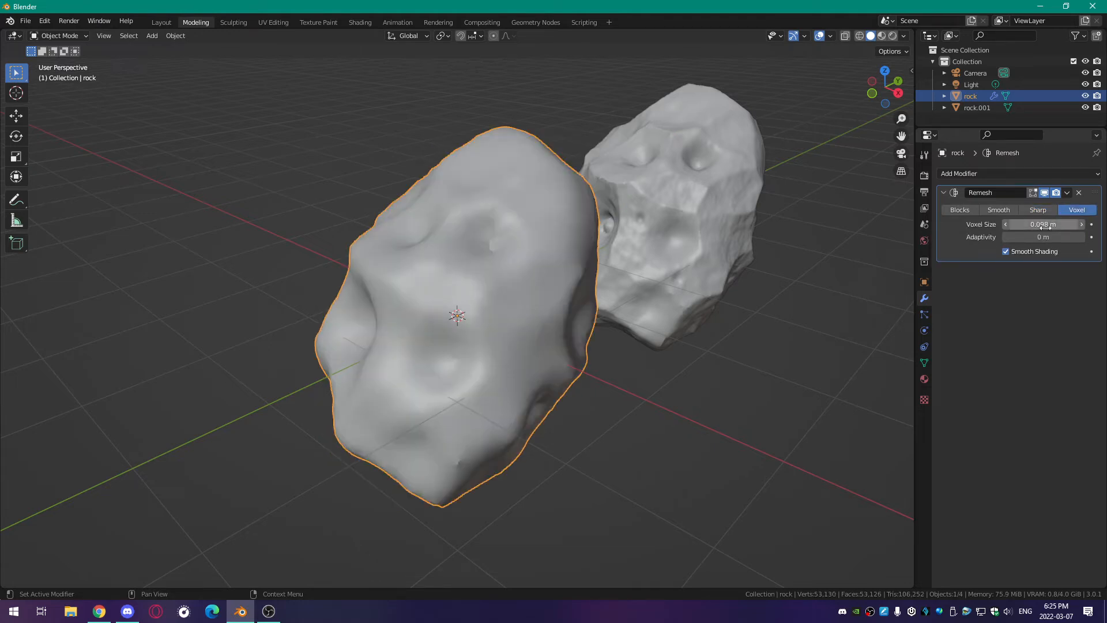
mouse_move(1045, 226)
left_mouse_down()
mouse_move(1086, 227)
mouse_move(1031, 227)
left_mouse_up()
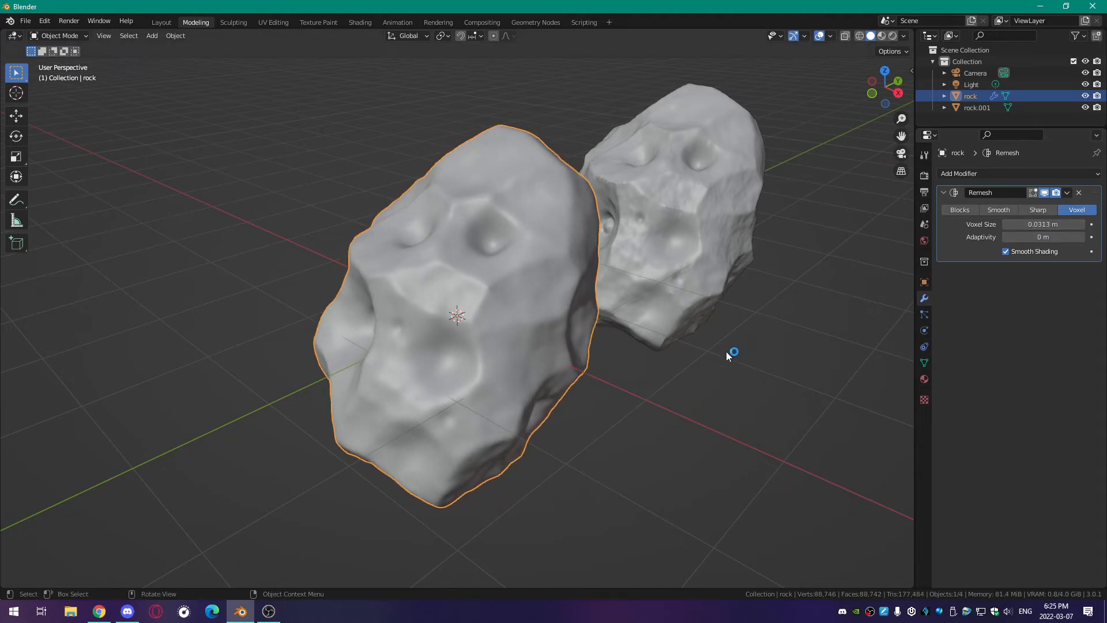
- Move the remeshed rock along the Y axis away from its duplicate, and select the duplicate
middle_click_drag(726, 351, 578, 394)
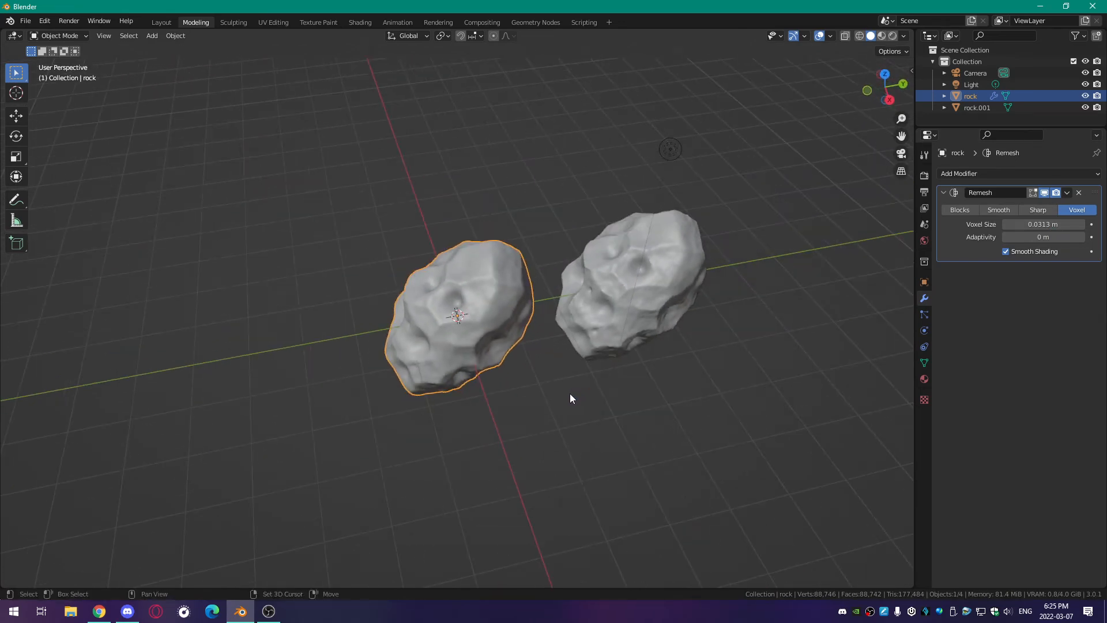
key("g")
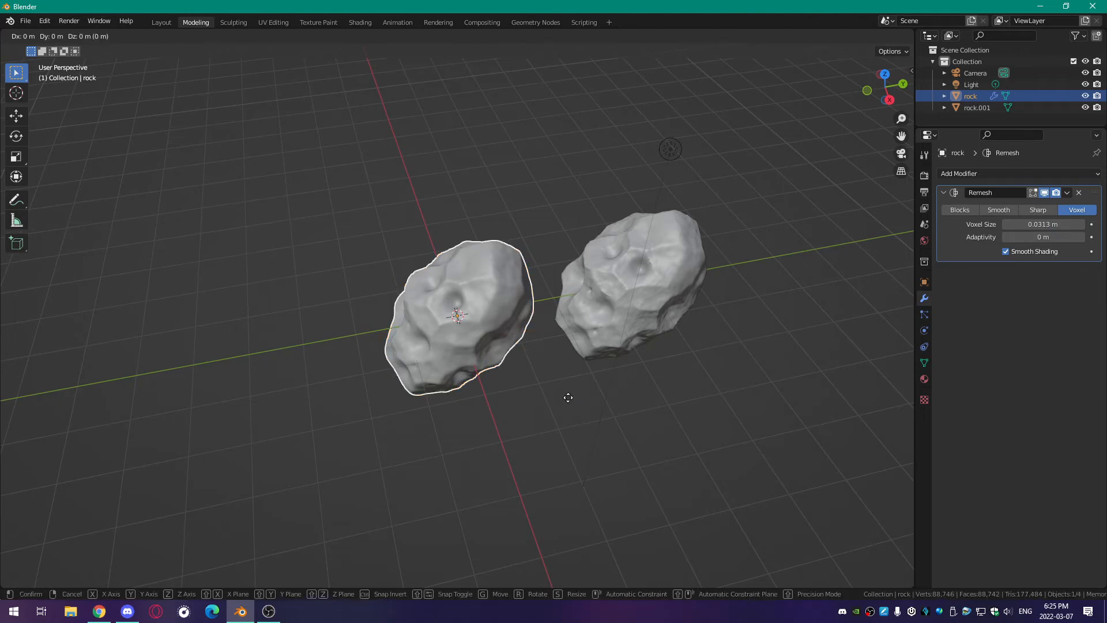
key("y")
left_click(375, 407)
left_click(677, 288)
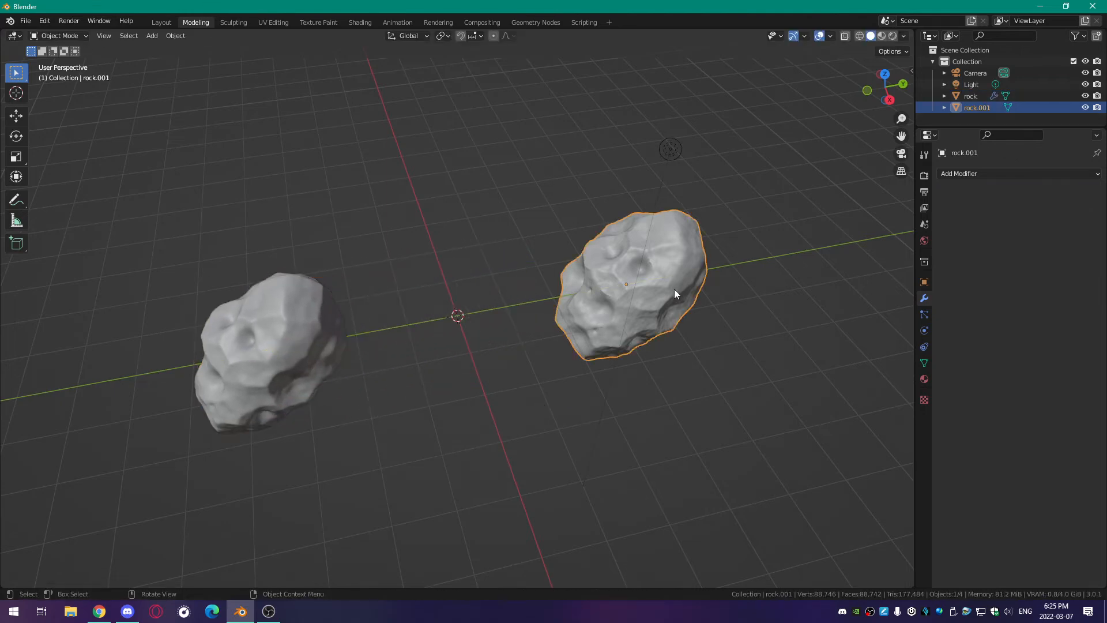
- Duplicate the selected rock copy and place the new copy midway between the other two rocks
key("shift+d")
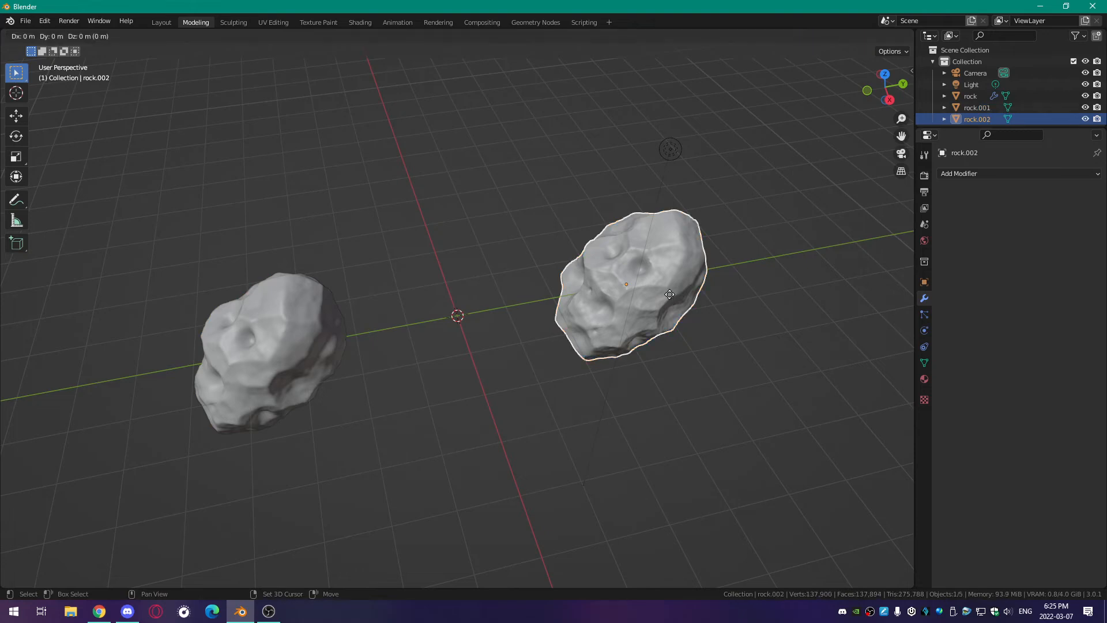
left_click(496, 331)
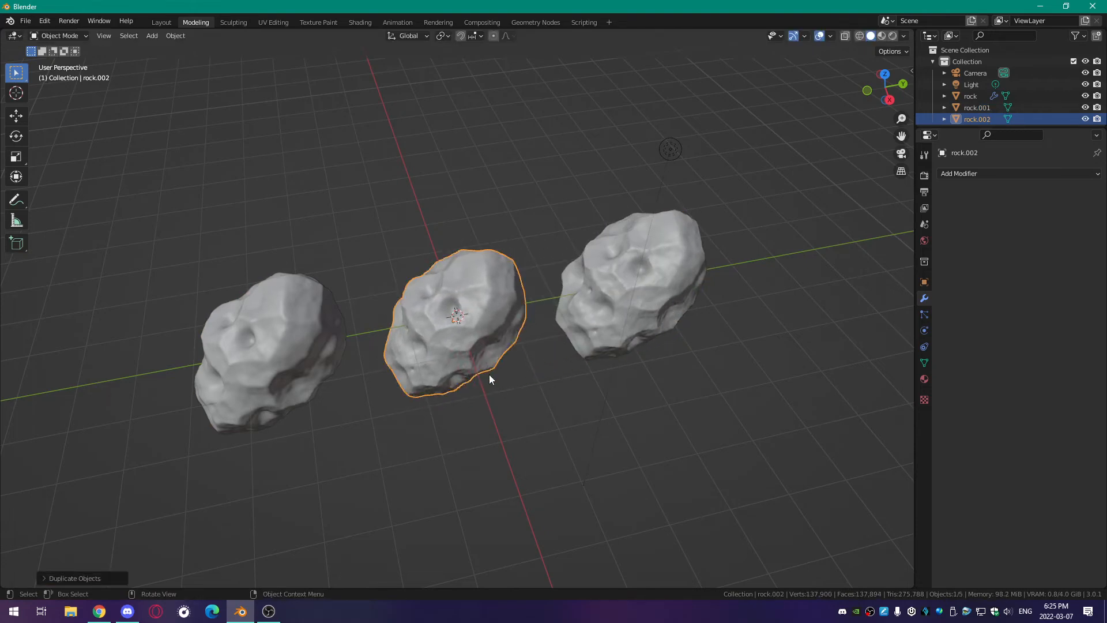
middle_click_drag(492, 375, 615, 302)
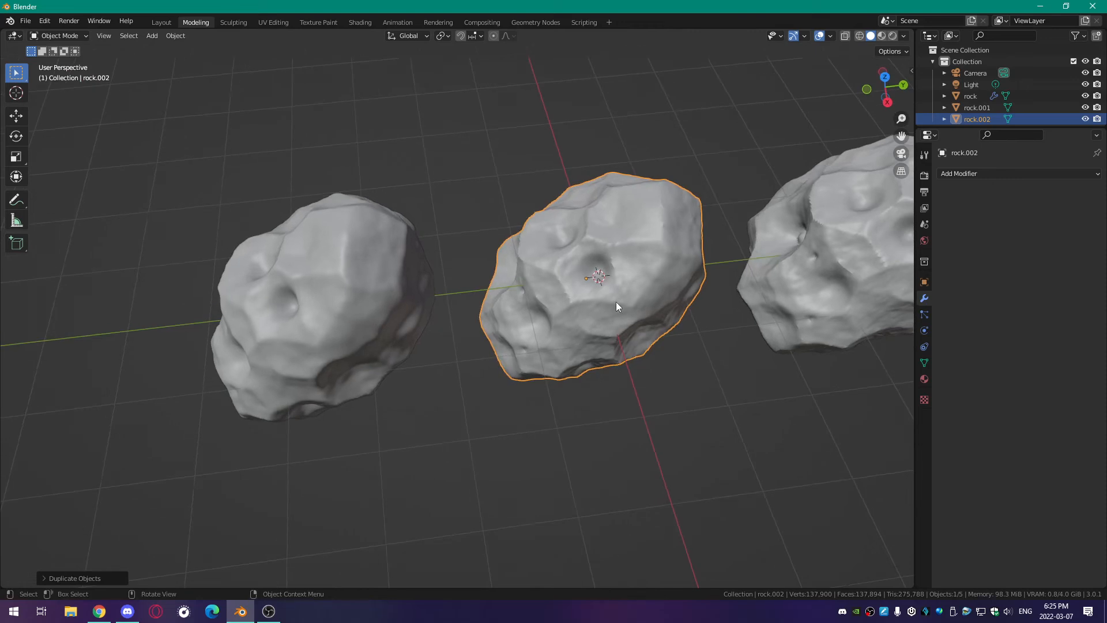
- Apply the Remesh modifier on the original rock
key("Tab")
key("Tab")
left_click(381, 299)
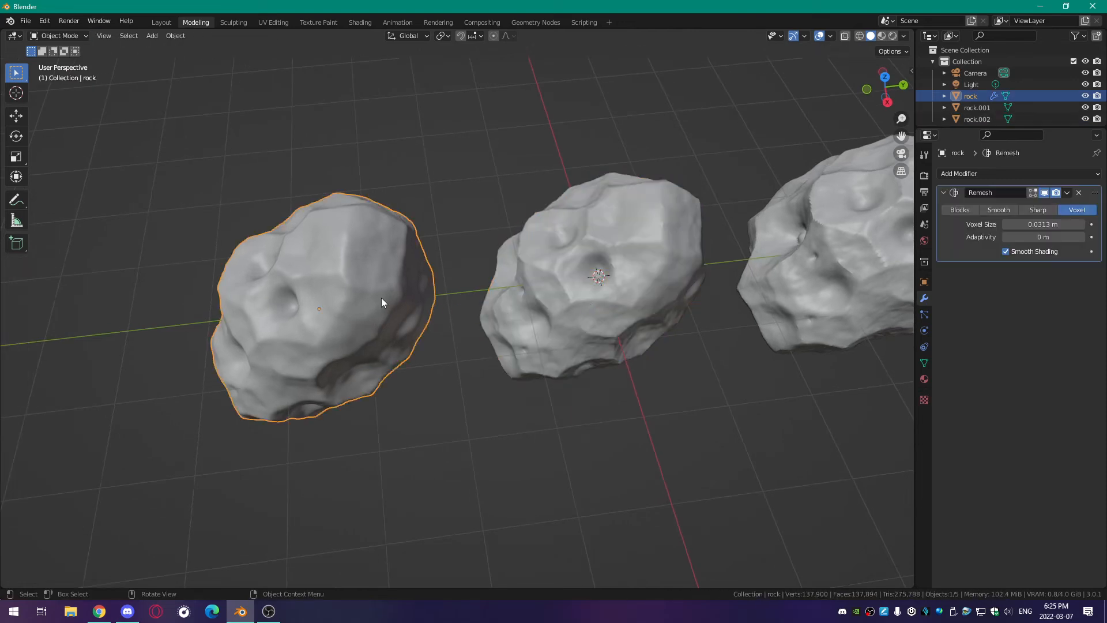
key("Tab")
key("Tab")
middle_click_drag(319, 300, 365, 324)
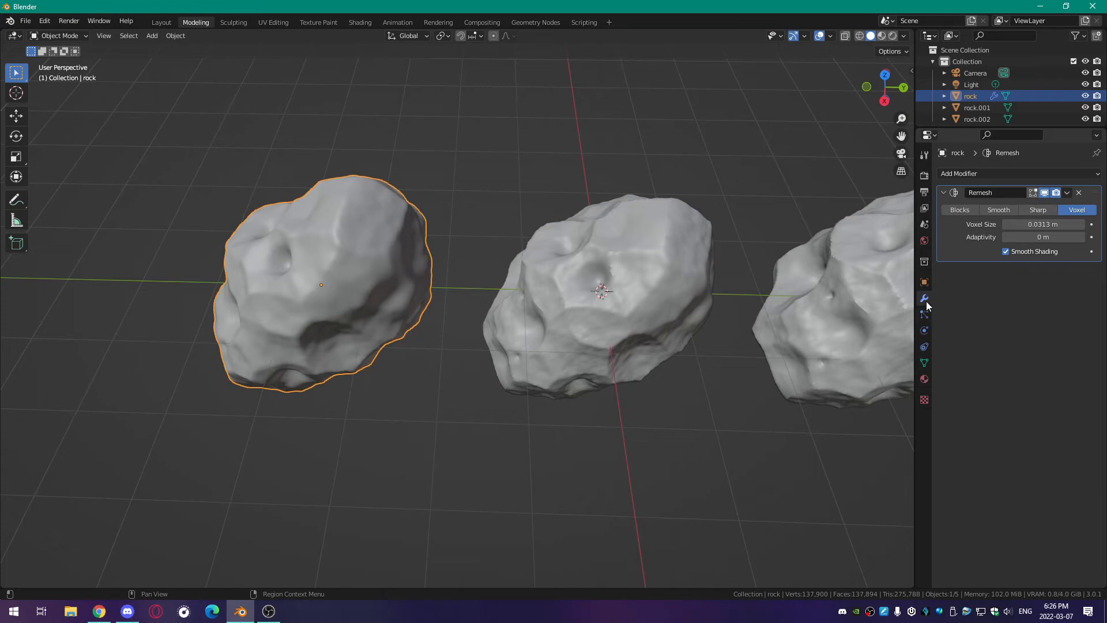
left_click(1068, 194)
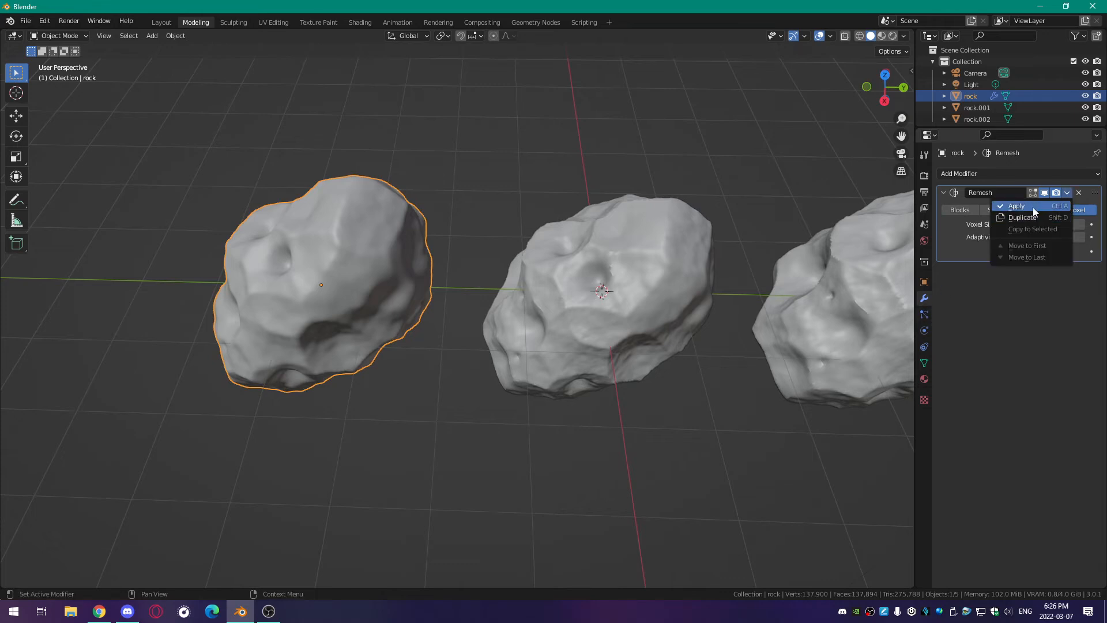
left_click(1033, 207)
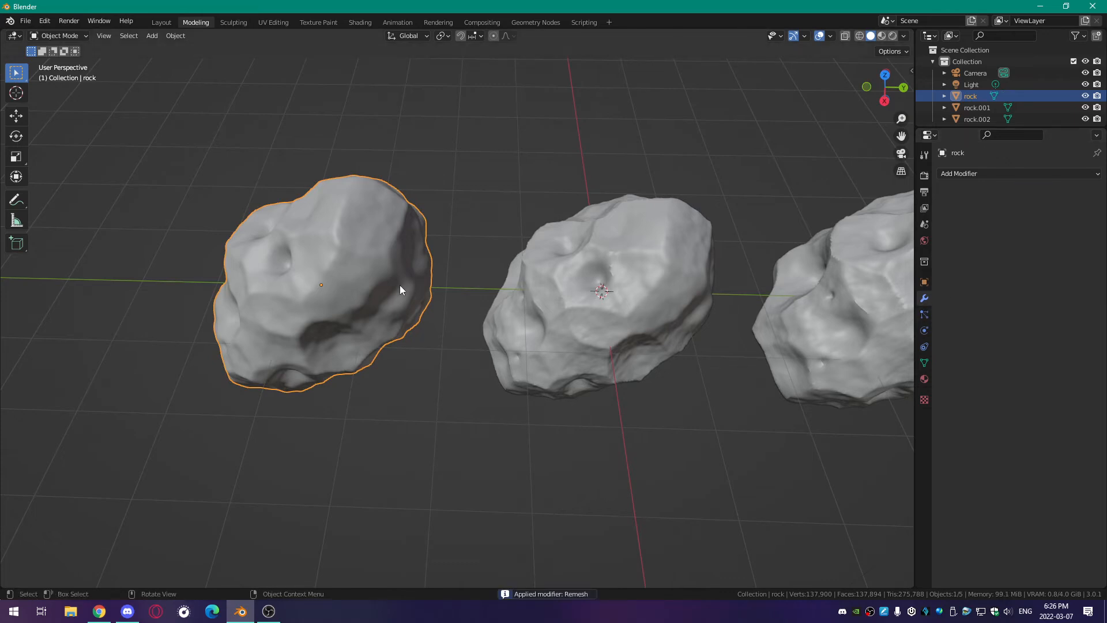
- Examine the mesh density of the remeshed original rock and of the first duplicate in Edit Mode
key("Tab")
middle_click_drag(399, 285, 405, 312)
key("Tab")
key("Tab")
scroll(500, 253, "up", 5)
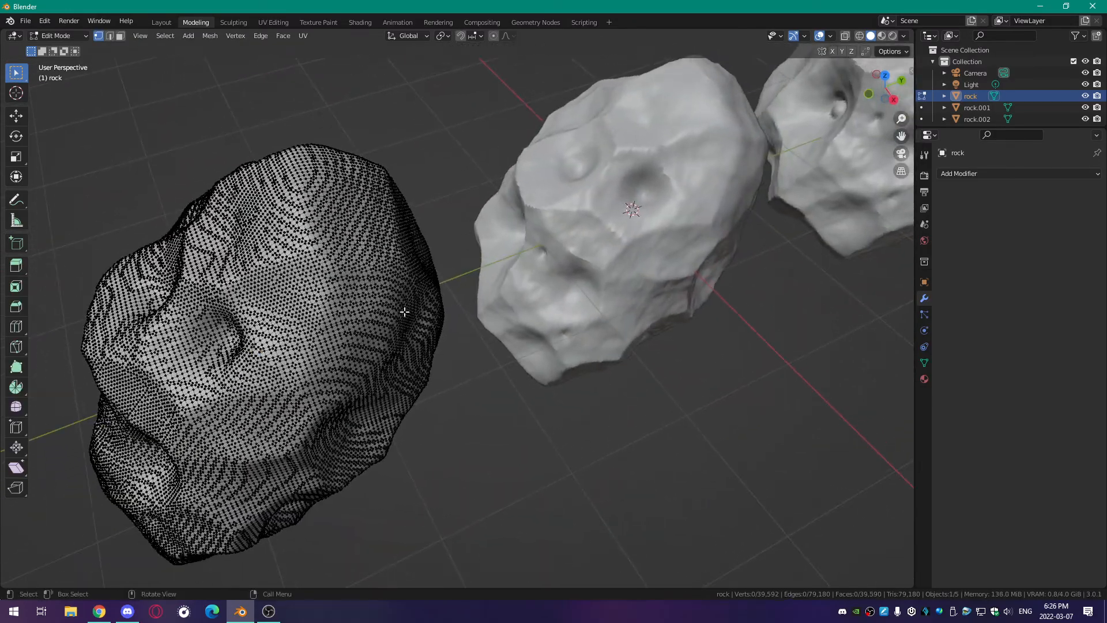
scroll(764, 197, "down", 2)
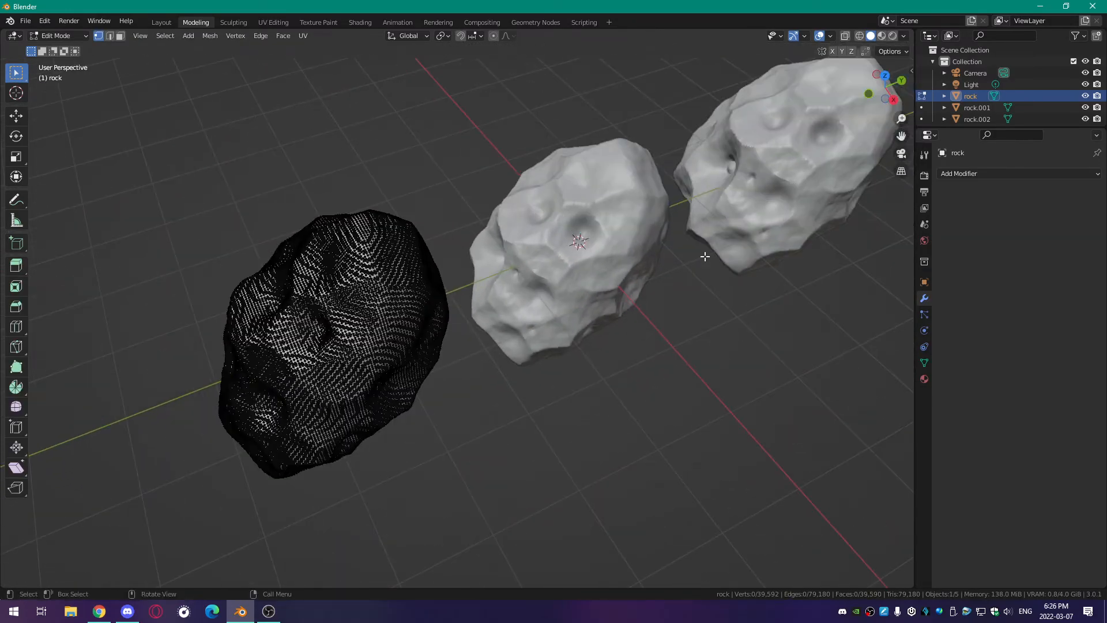
key("Tab")
left_click(769, 199)
key("Tab")
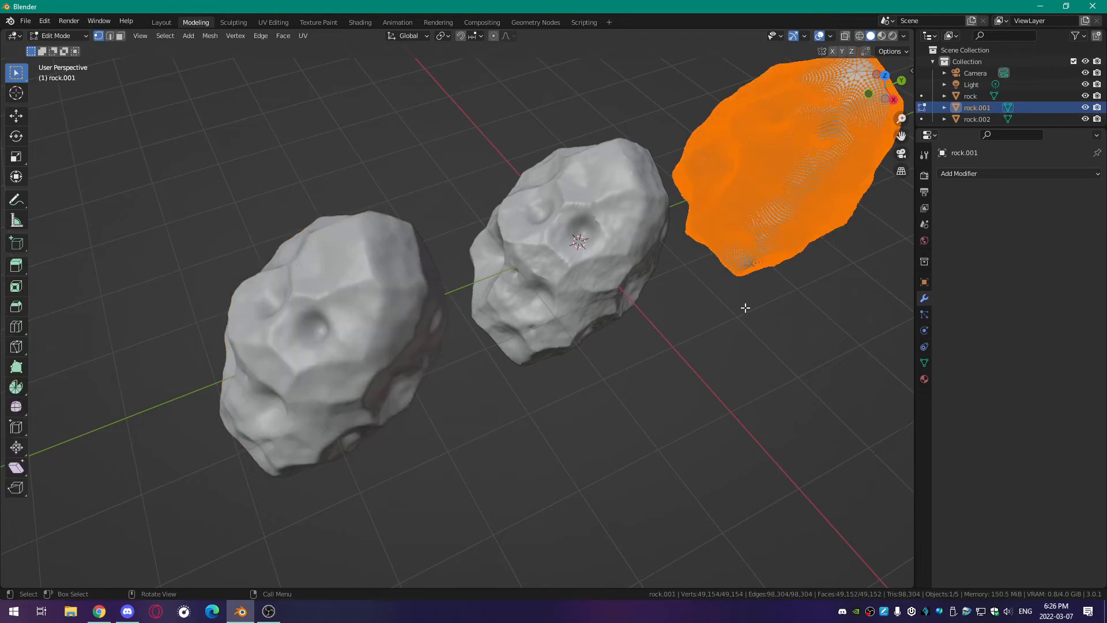
key("Tab")
- Add a Decimate modifier to the remeshed original rock in Collapse mode, with Triangulate enabled and a ratio of 0.2192
left_click(410, 323)
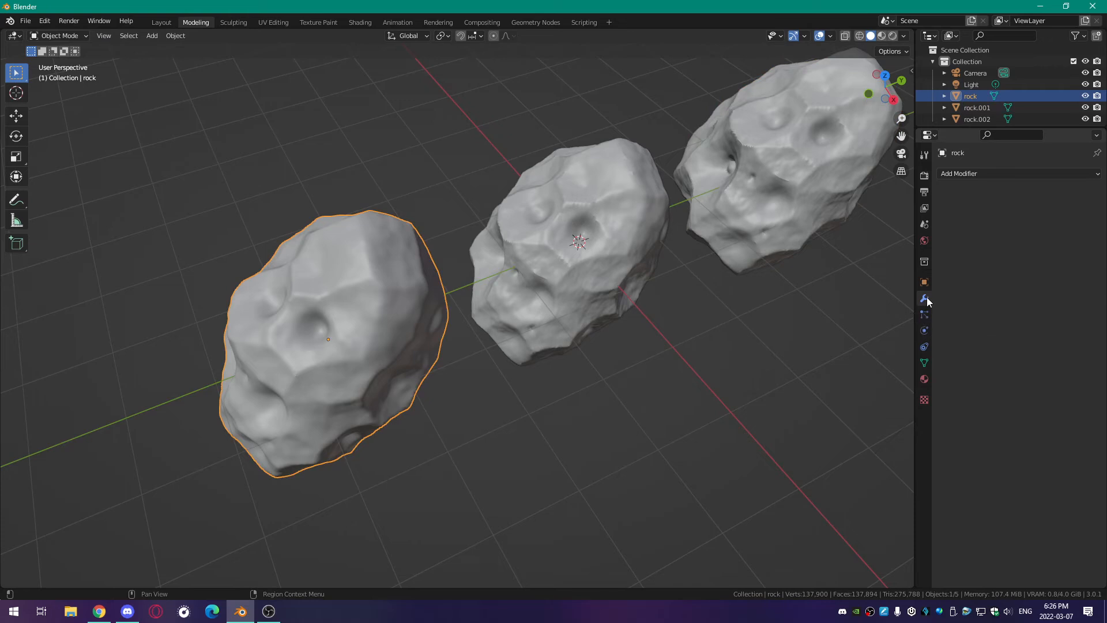
left_click(986, 173)
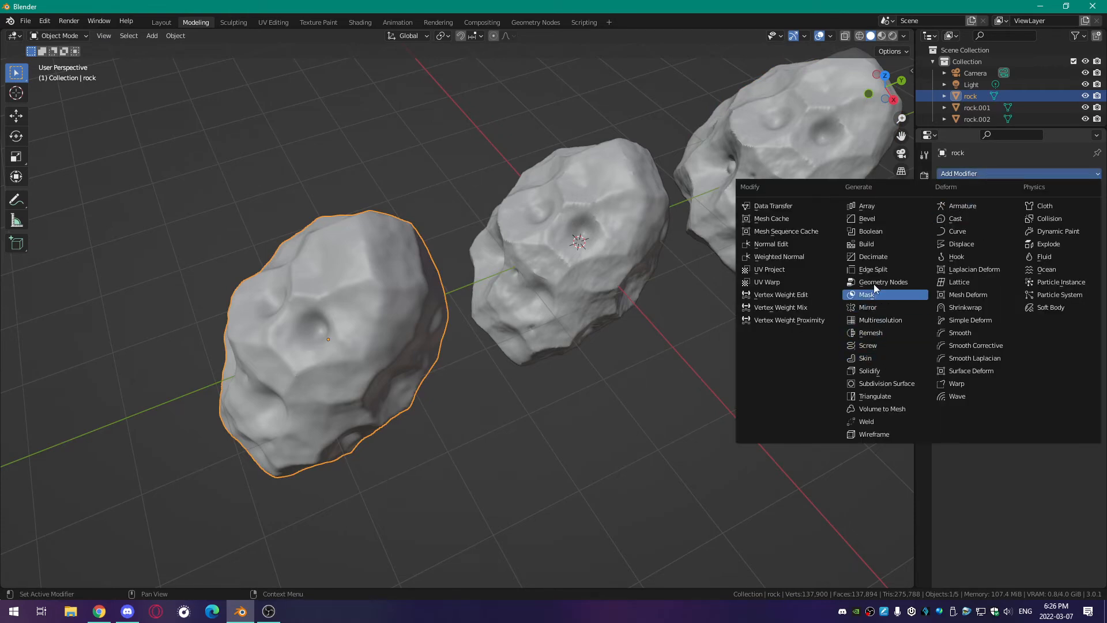
left_click(870, 256)
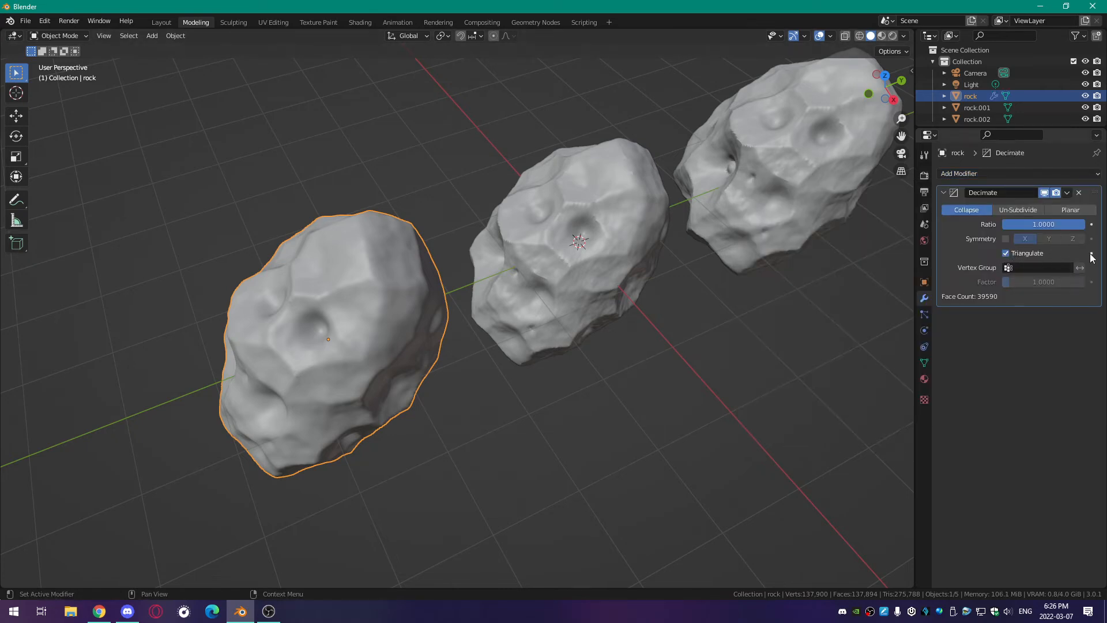
left_click_drag(1043, 224, 1033, 224)
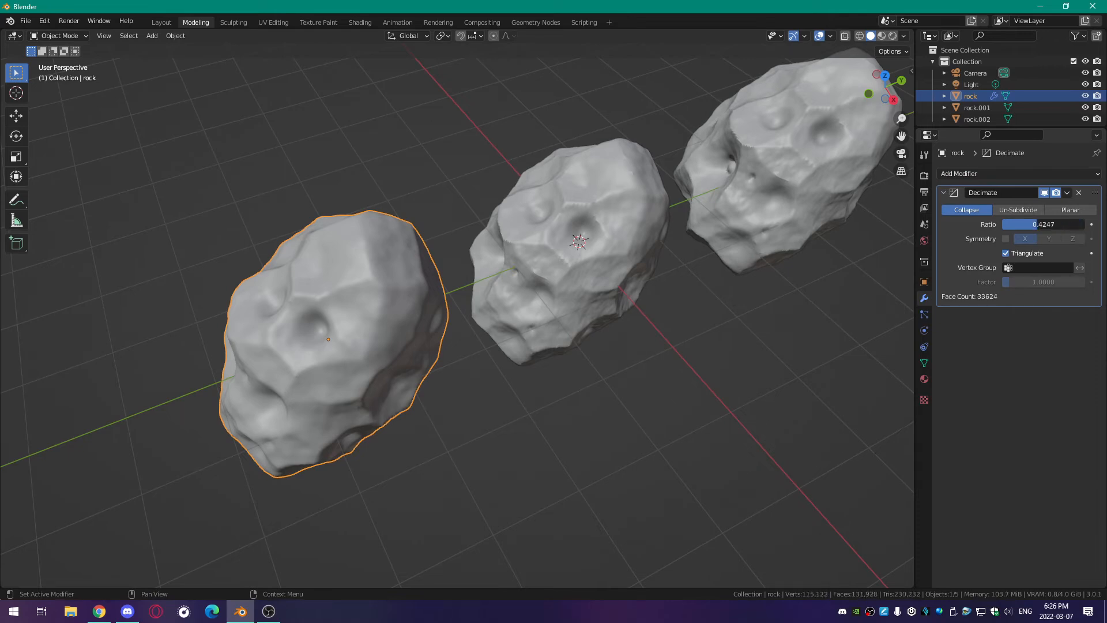
left_click_drag(1032, 224, 1026, 225)
left_click_drag(1016, 224, 1011, 224)
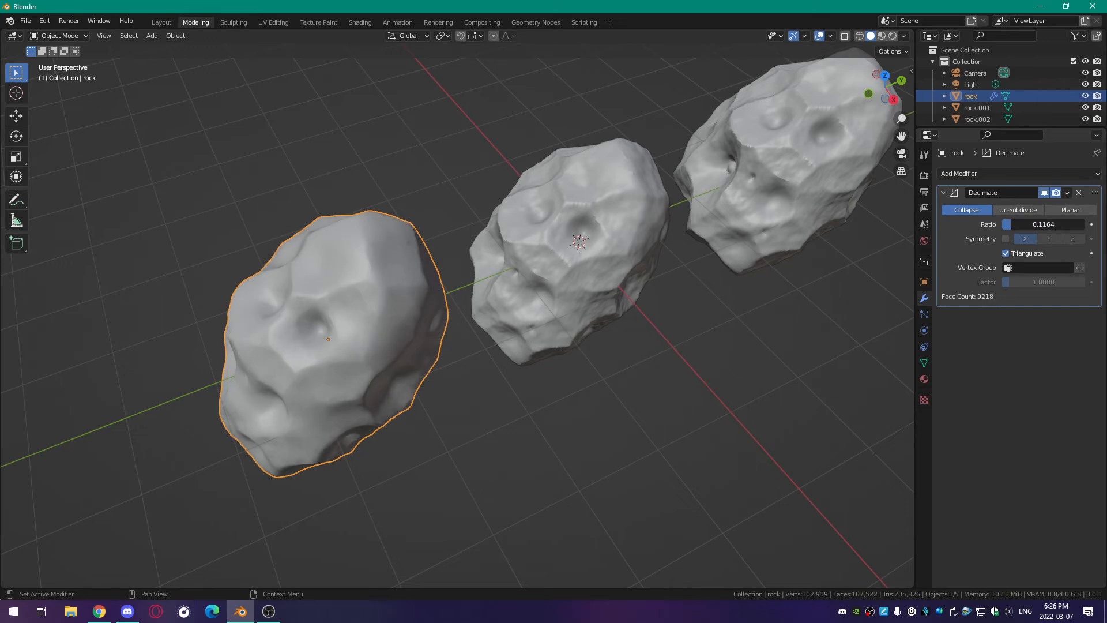
left_click_drag(1027, 224, 1019, 224)
- Add a Decimate modifier to the middle rock in Collapse mode, with Triangulate enabled and a ratio of 0.2055
middle_click_drag(732, 397, 668, 342)
scroll(833, 362, "up", 4)
scroll(731, 365, "down", 4)
scroll(739, 377, "down", 3)
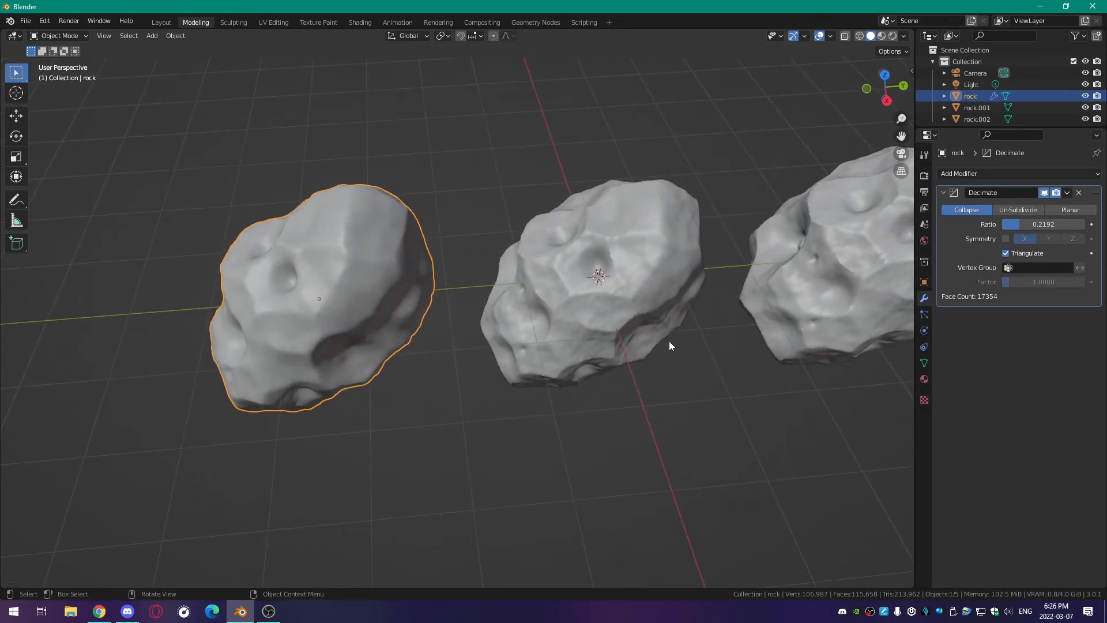
middle_click_drag(694, 379, 728, 371)
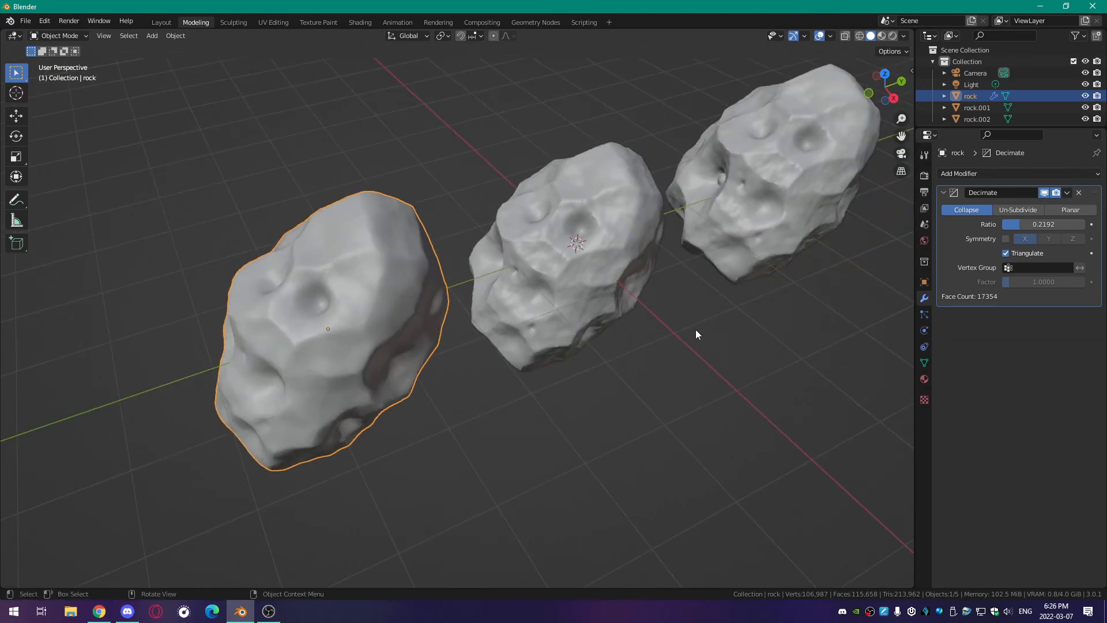
left_click(620, 263)
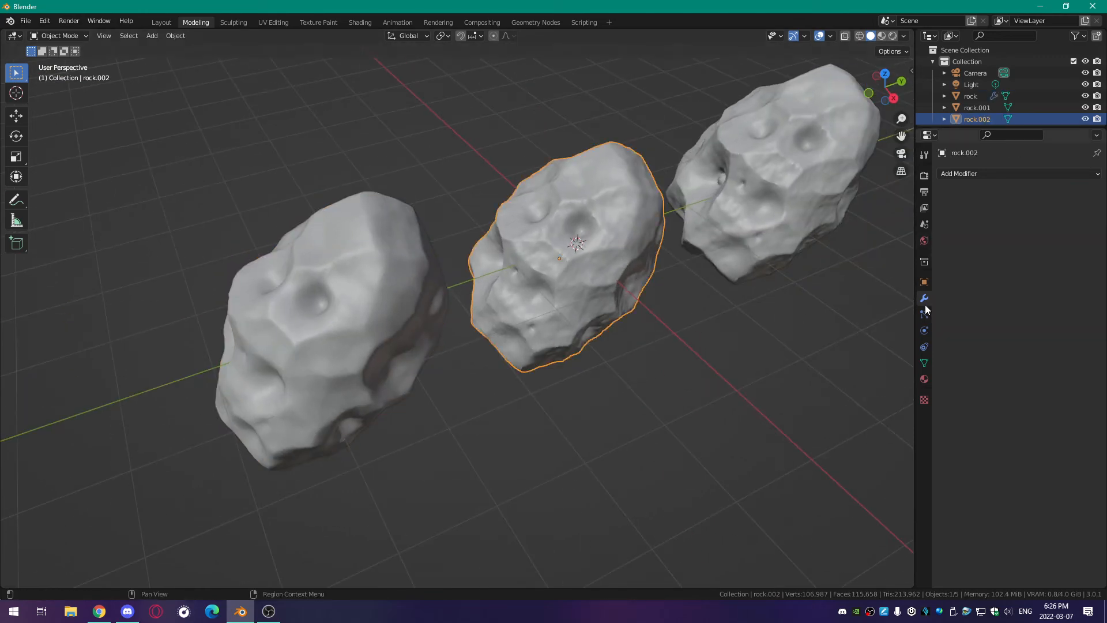
left_click(992, 175)
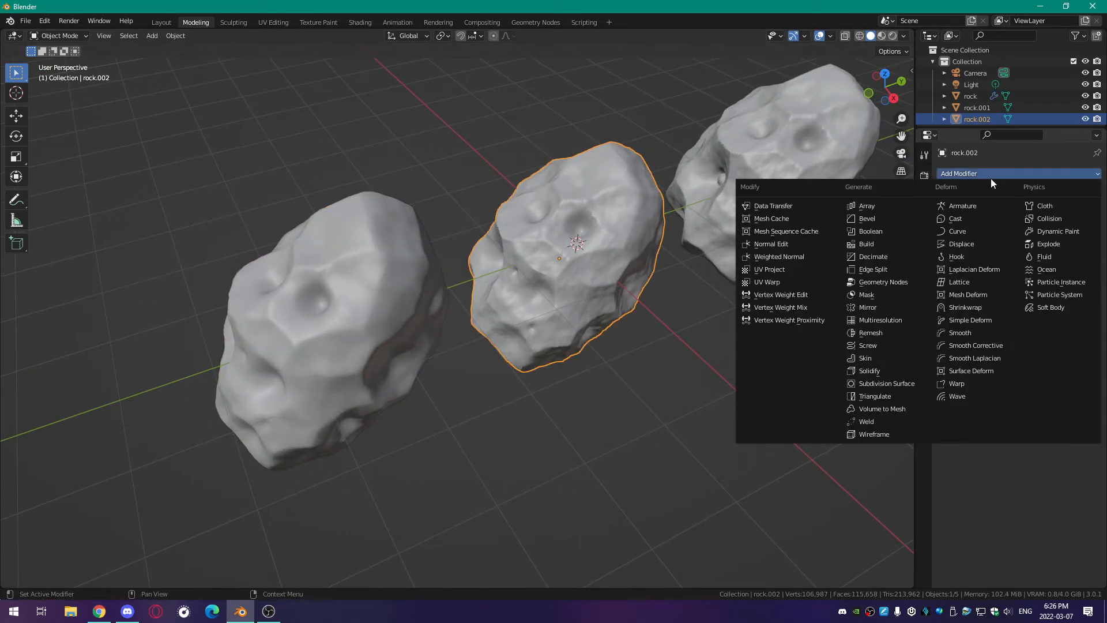
left_click(877, 257)
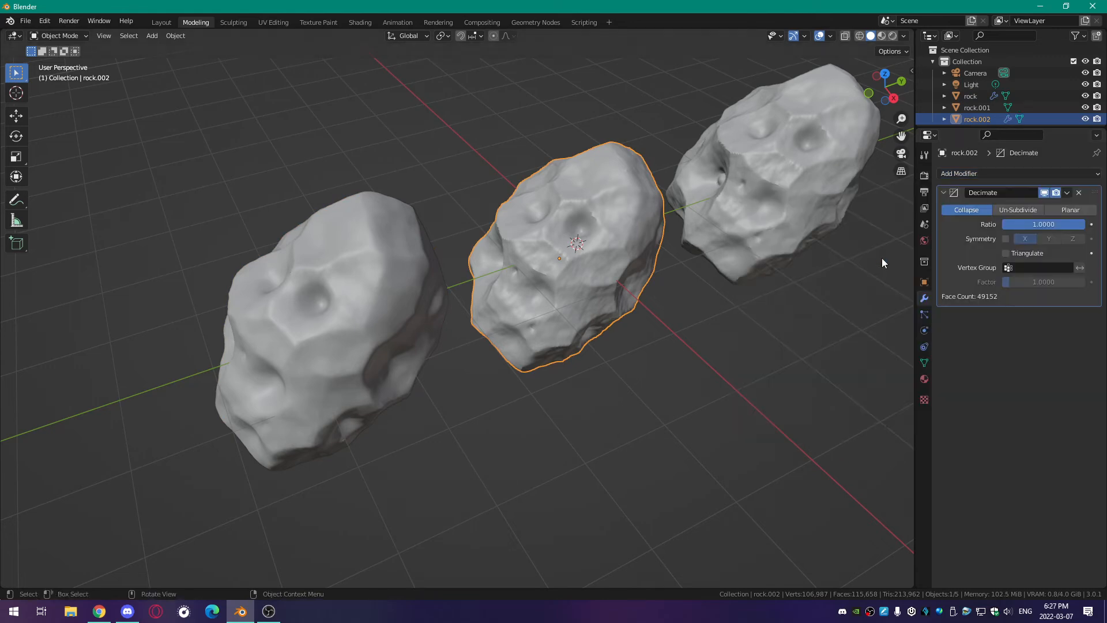
left_click(1006, 254)
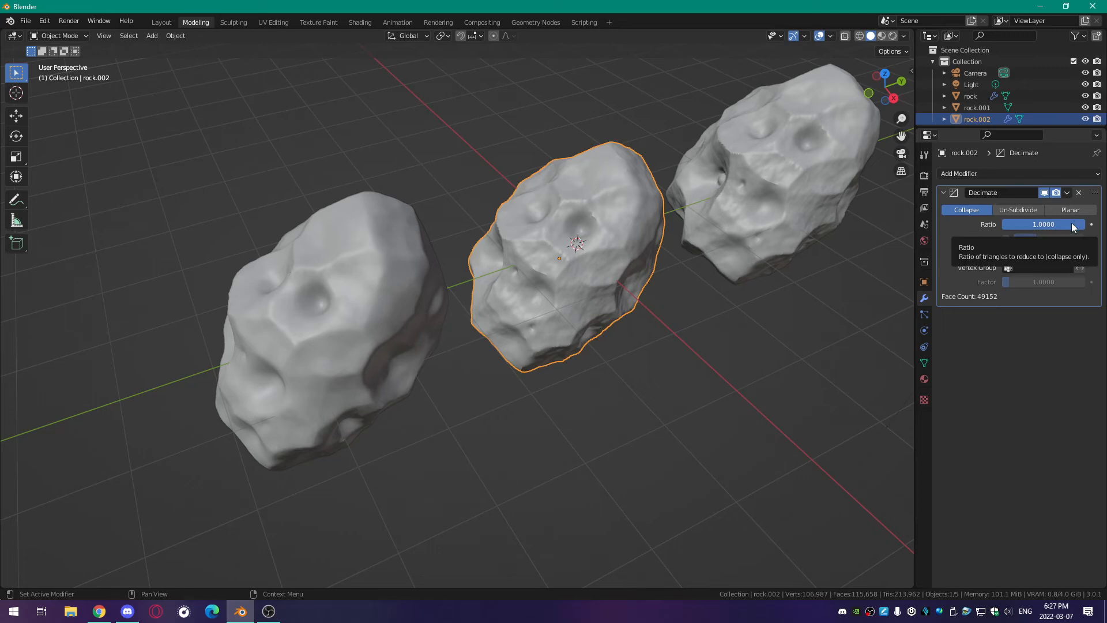
left_click_drag(1073, 225, 1010, 225)
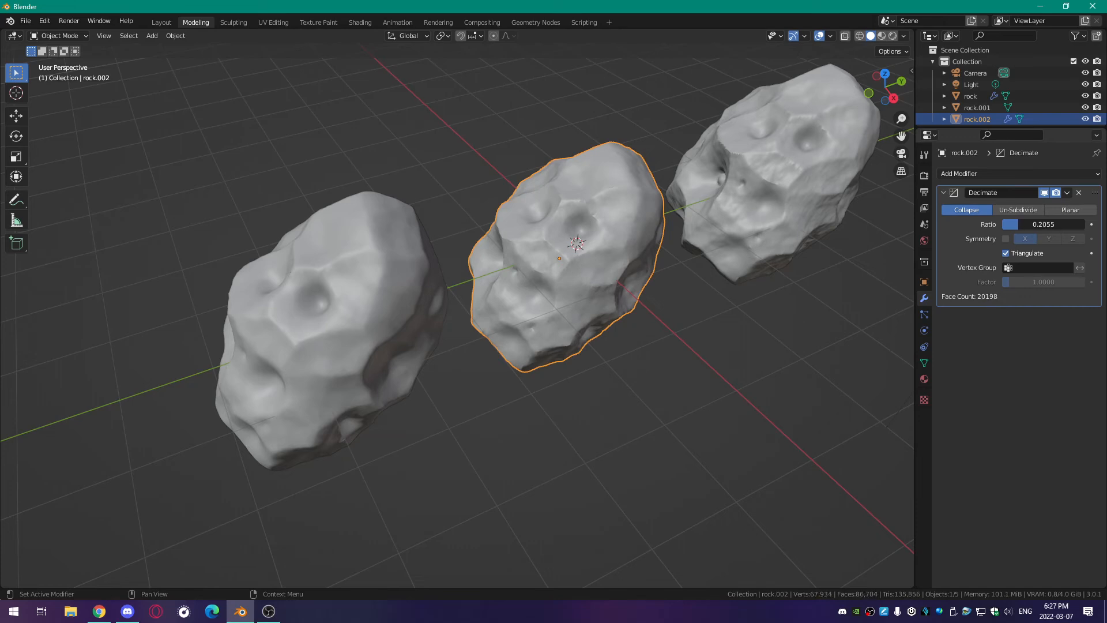
- Compare the face count with the original rock's and set the middle rock's Decimate ratio to 0.1712
mouse_move(692, 386)
middle_mouse_down()
mouse_move(825, 377)
mouse_move(910, 330)
mouse_move(3, 332)
mouse_move(912, 368)
mouse_move(853, 404)
mouse_move(690, 379)
mouse_move(698, 372)
middle_mouse_up()
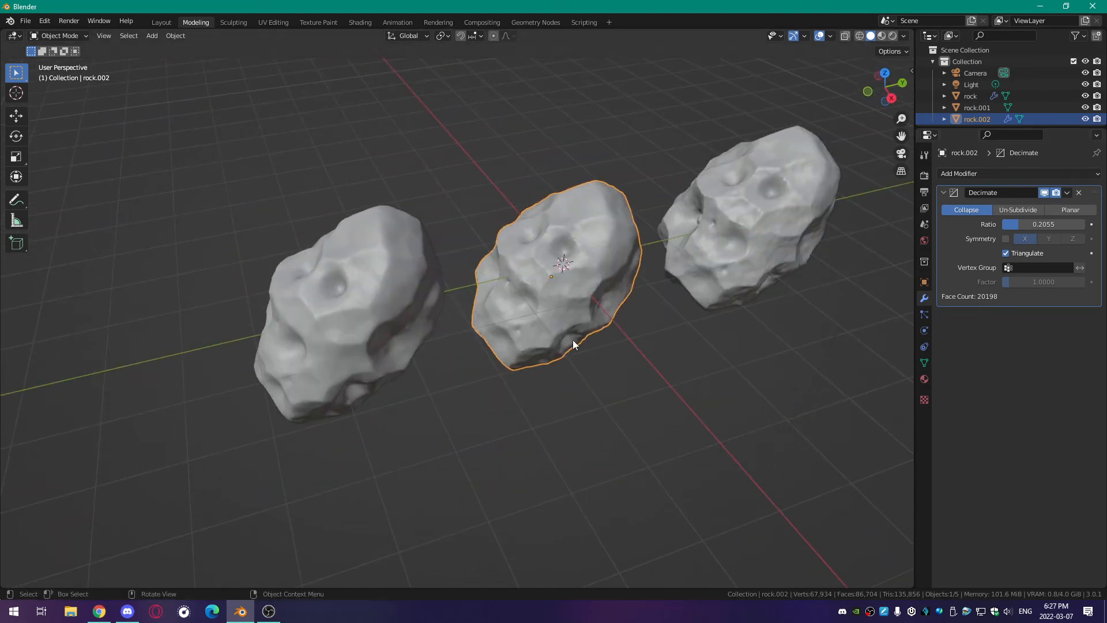
left_click(380, 301)
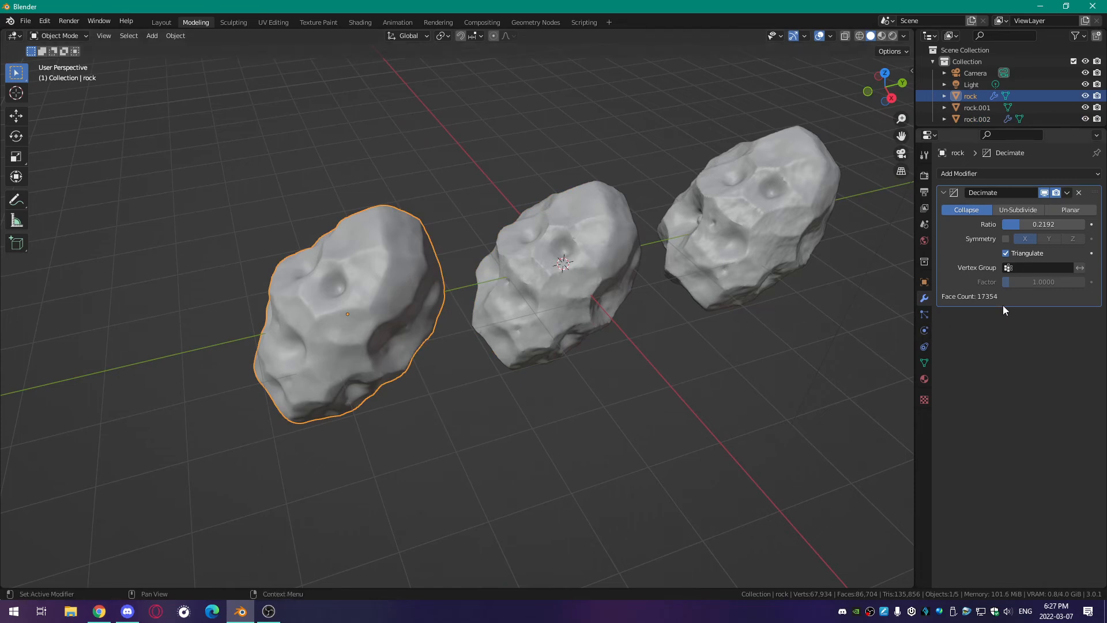
left_click(591, 299)
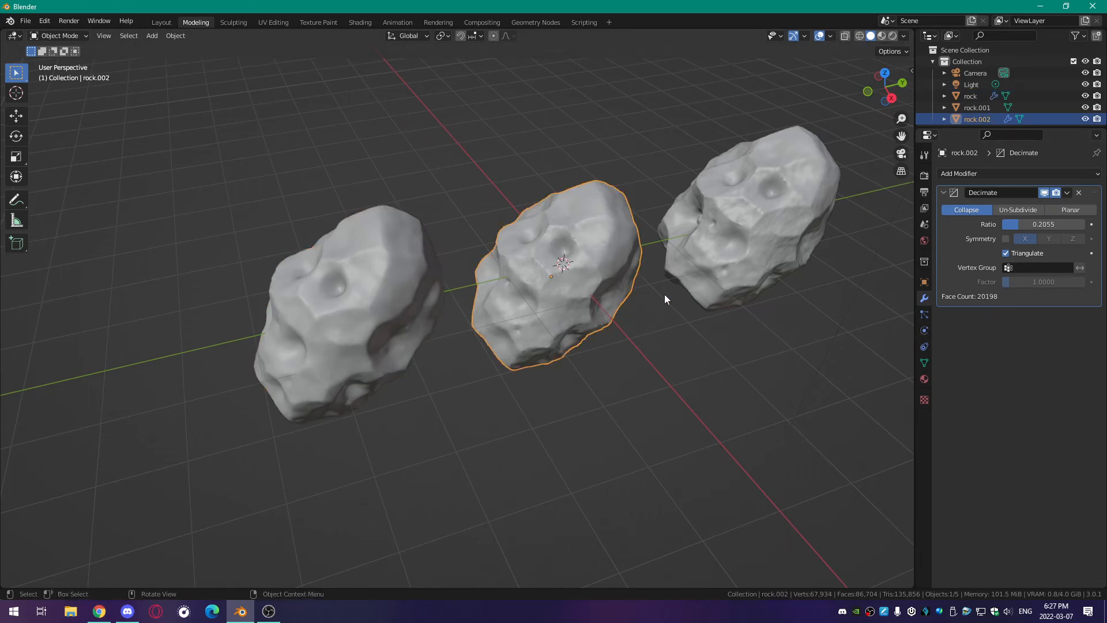
left_click_drag(1047, 226, 1042, 226)
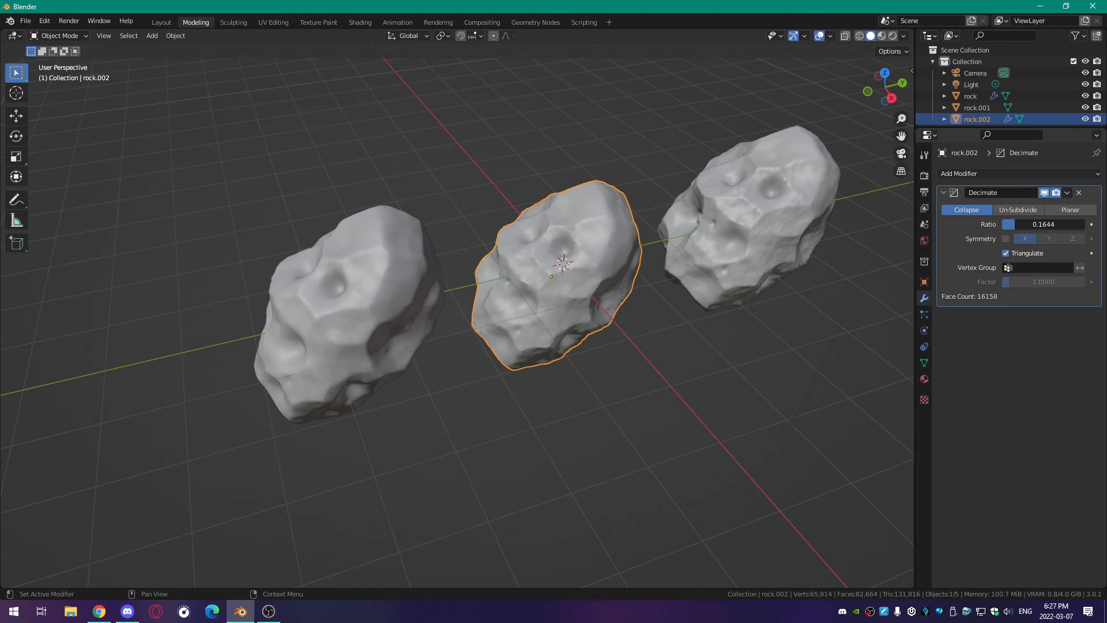
left_click_drag(1041, 226, 1043, 226)
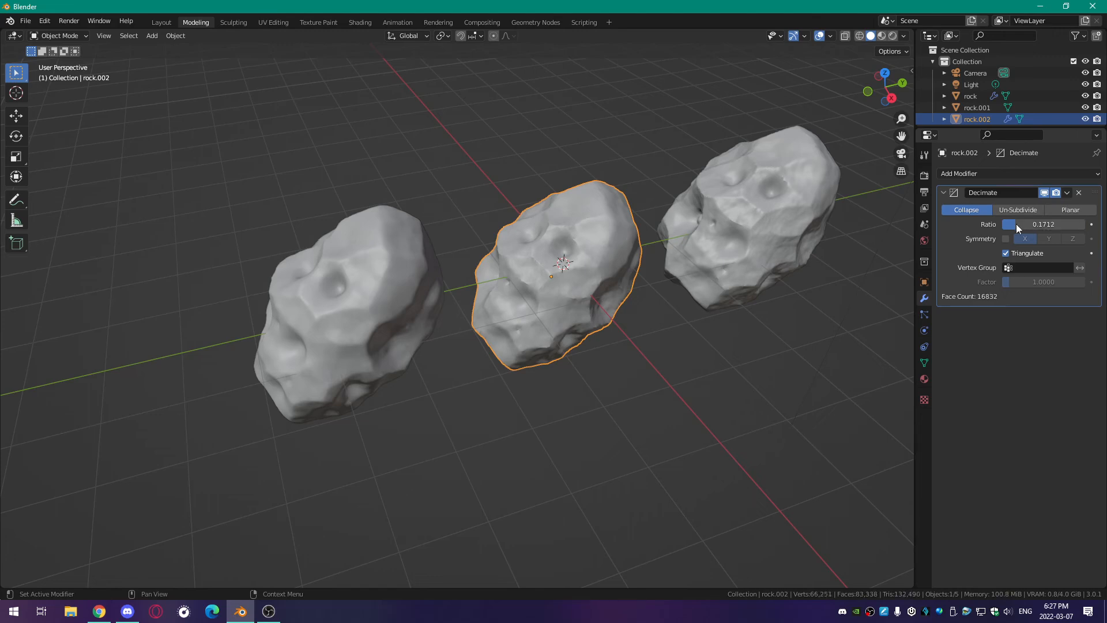
middle_click_drag(836, 369, 645, 337)
scroll(700, 385, "up", 5)
scroll(660, 286, "down", 5)
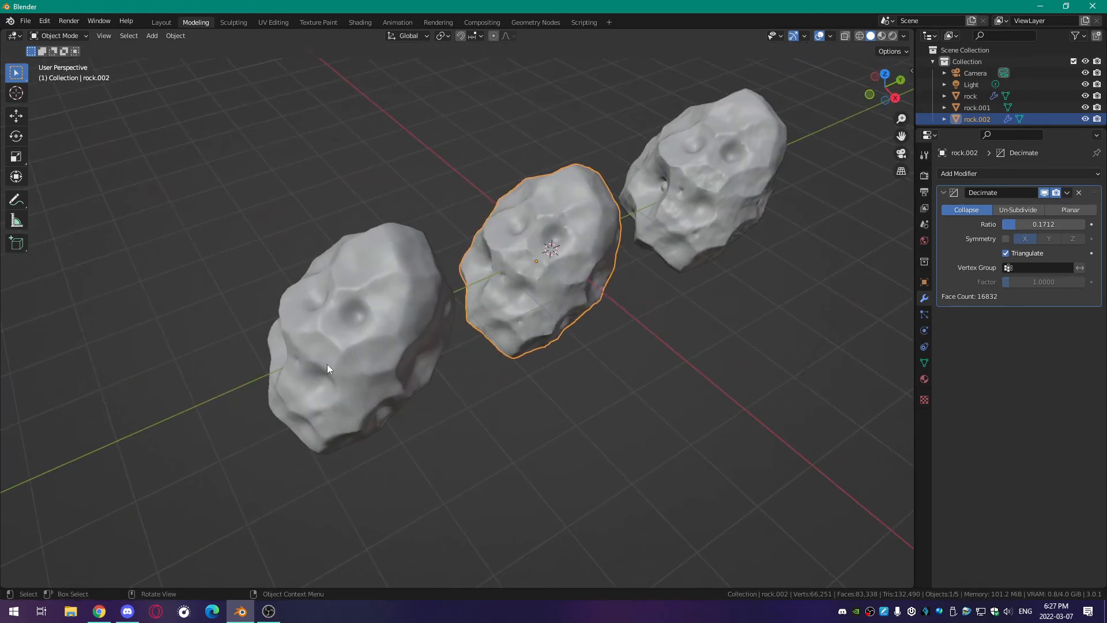
middle_click_drag(548, 268, 767, 269)
left_click(824, 289)
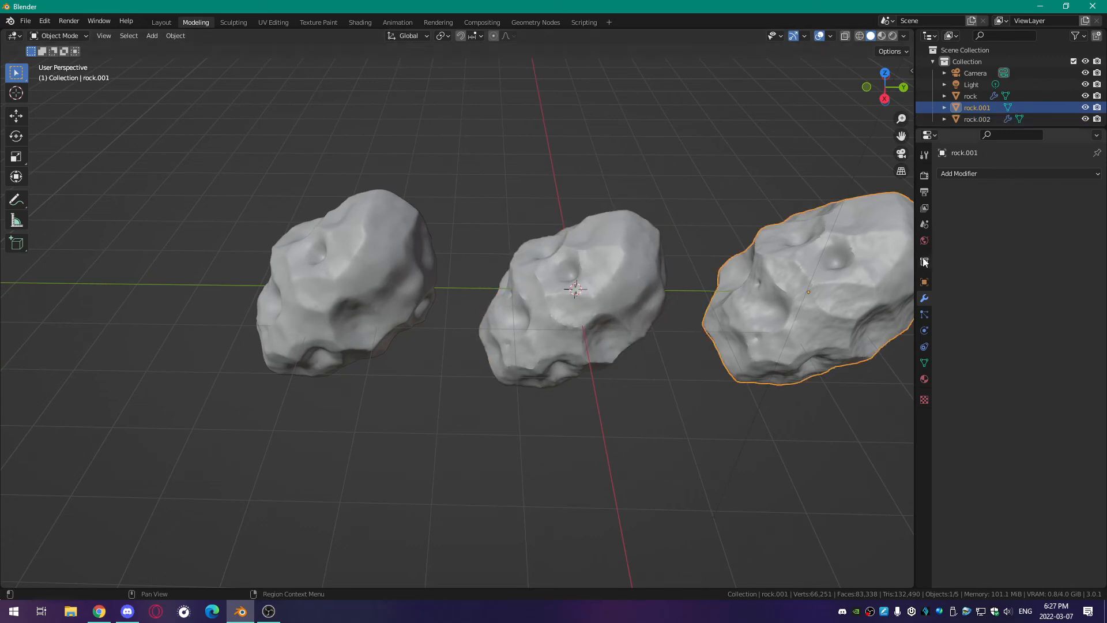
left_click(988, 176)
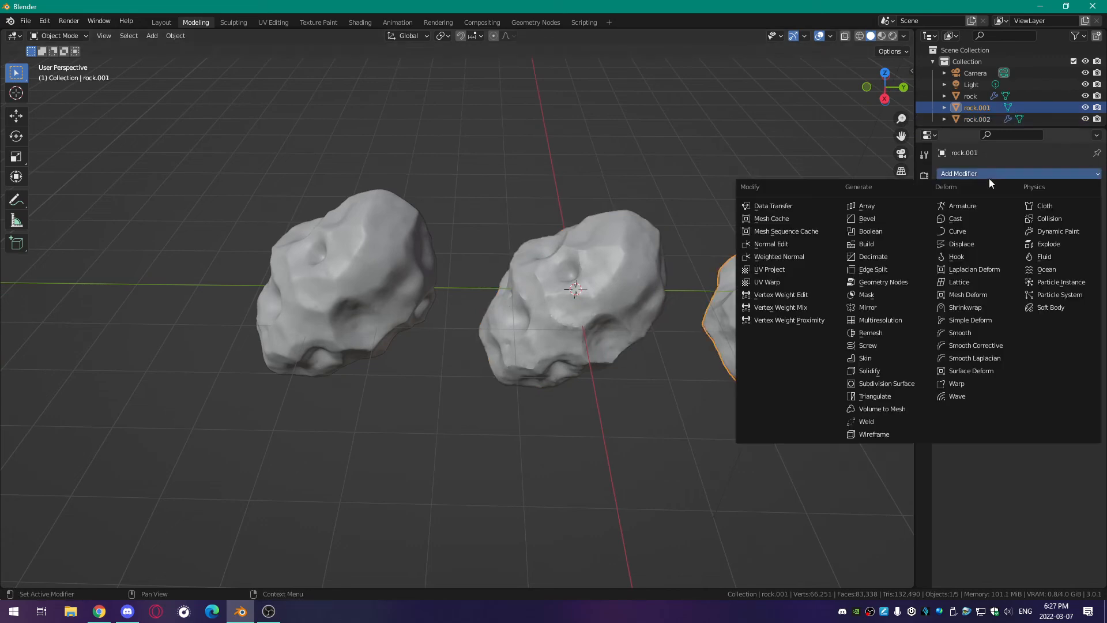
left_click(892, 260)
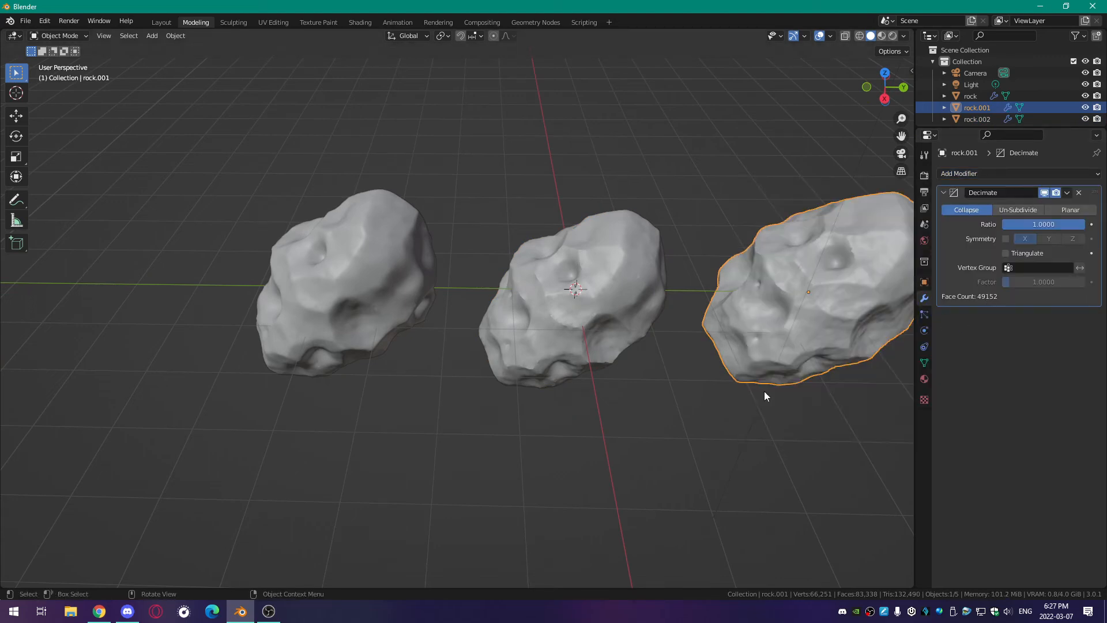
scroll(724, 409, "down", 2)
left_click(579, 294)
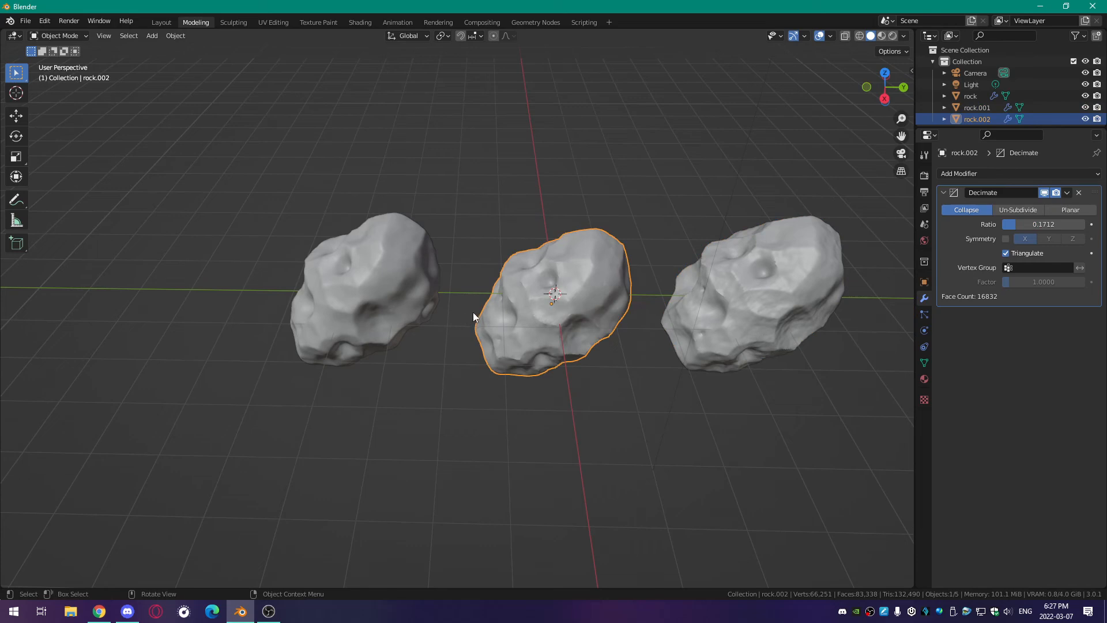
left_click(754, 311)
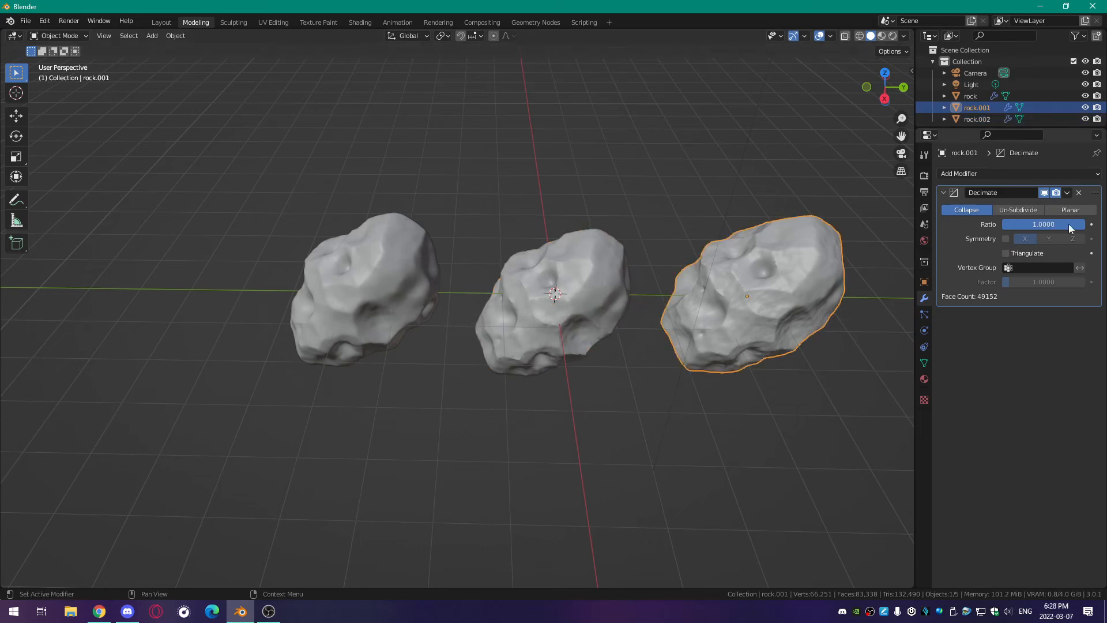
left_click(1079, 192)
- Apply the Decimate modifier on the middle rock so its reduced mesh becomes permanent
middle_click_drag(545, 375, 528, 317)
scroll(528, 317, "up", 2)
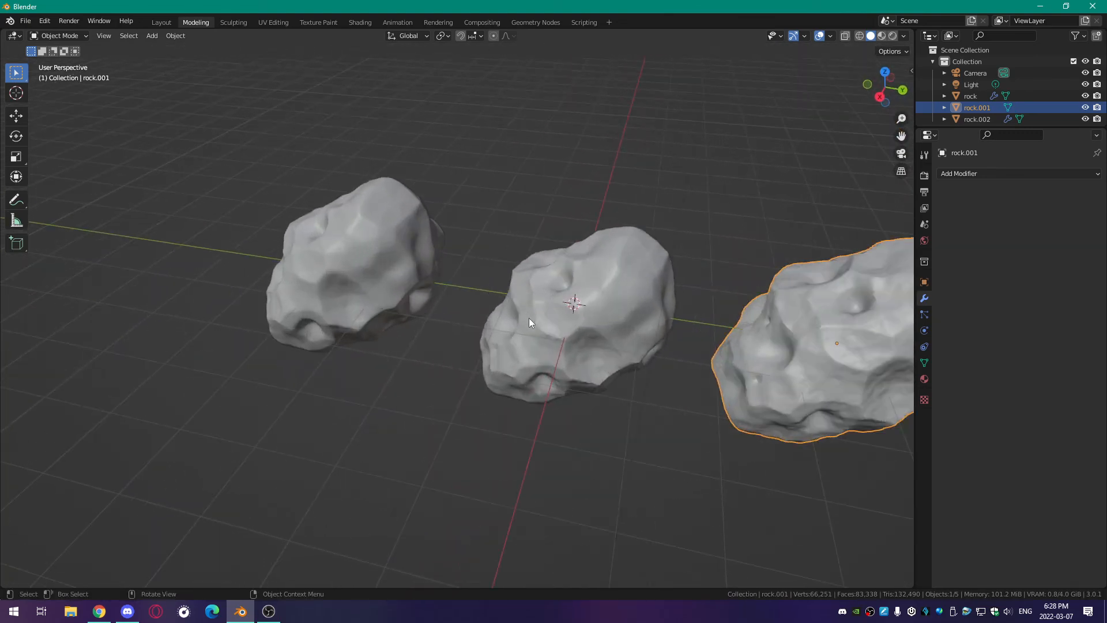
left_click(606, 309)
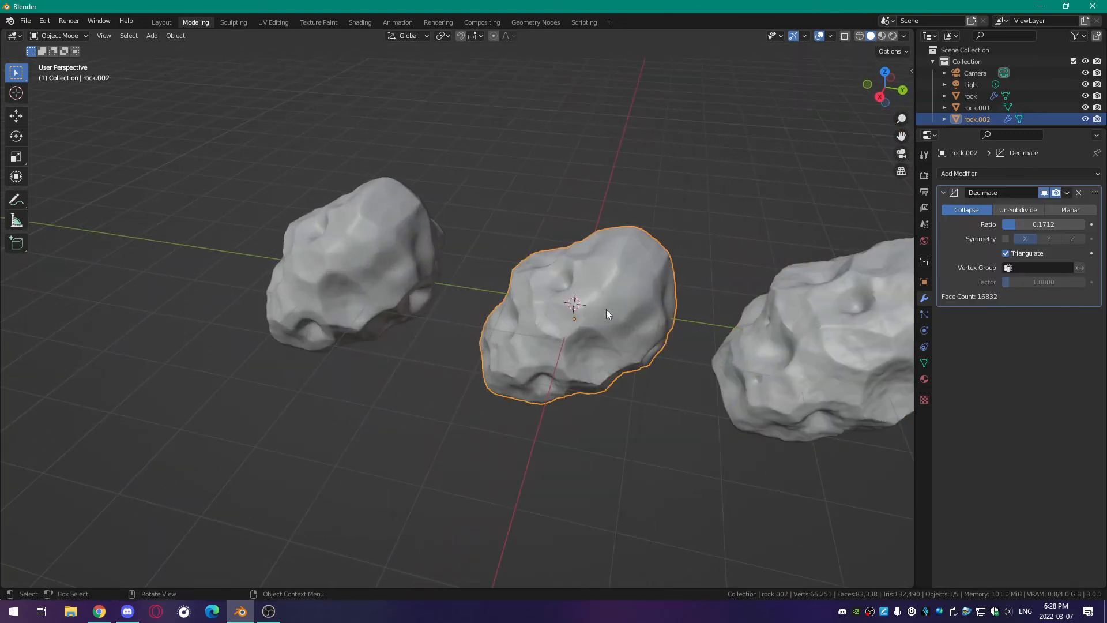
left_click(1064, 193)
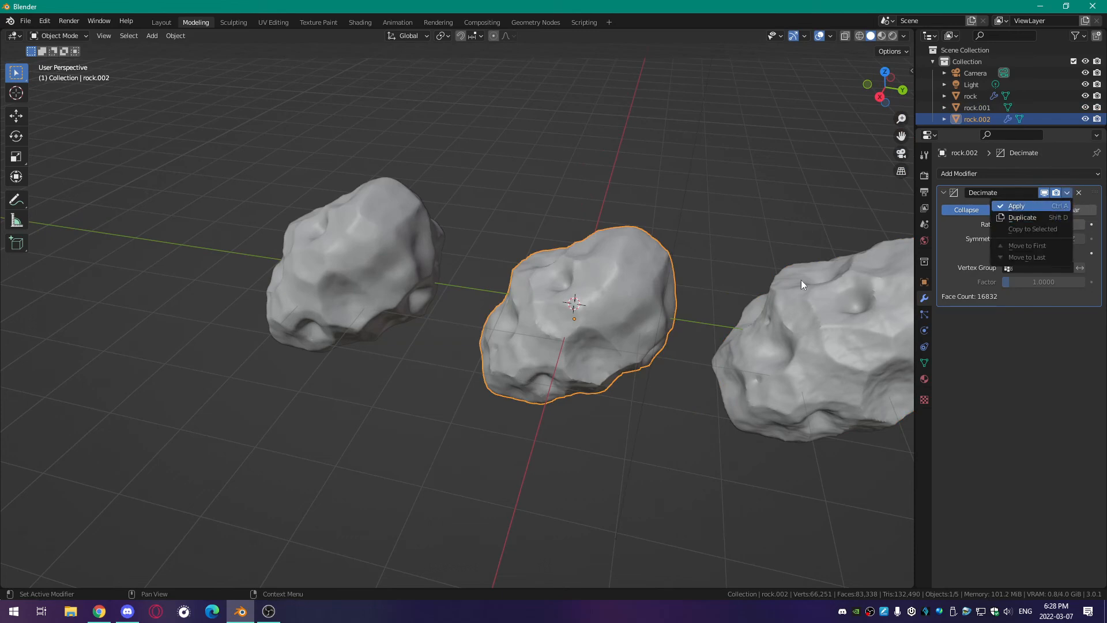
left_click(1026, 217)
- Apply the Decimate modifier on the remeshed original rock
left_click(355, 273)
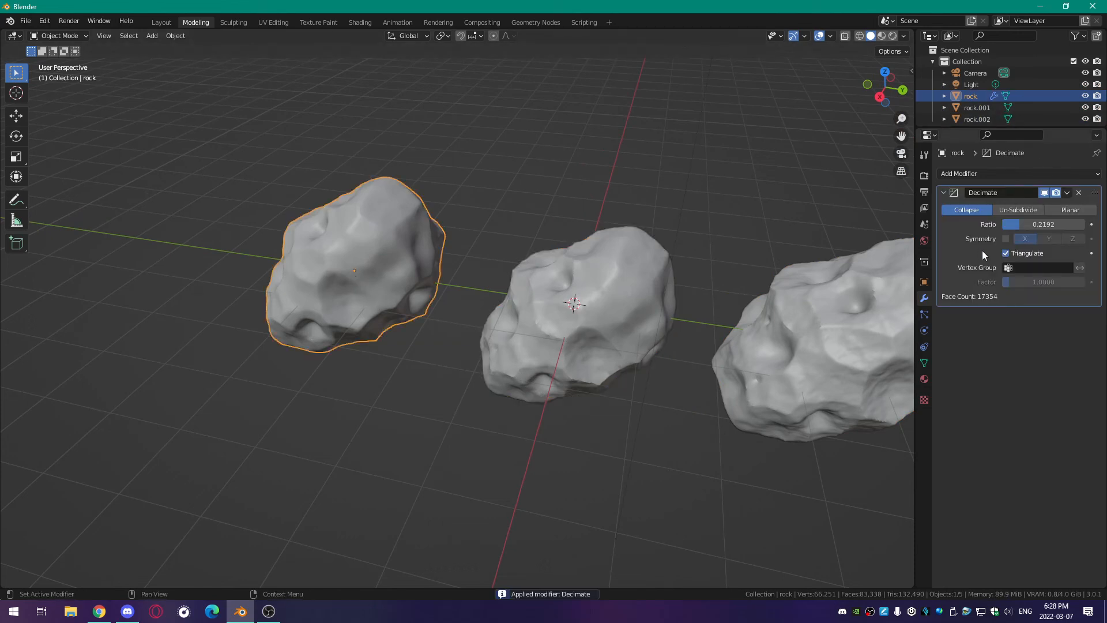
left_click(1067, 192)
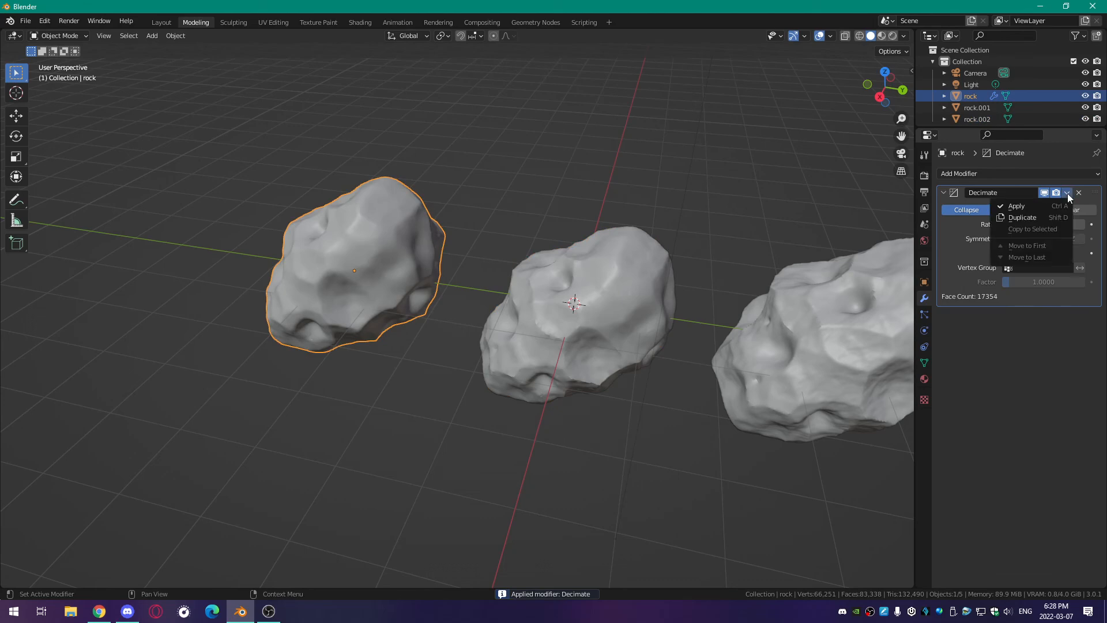
left_click(1018, 207)
- Examine the three rocks from several angles and distances to compare their shape and surface detail
middle_click_drag(438, 420, 496, 420)
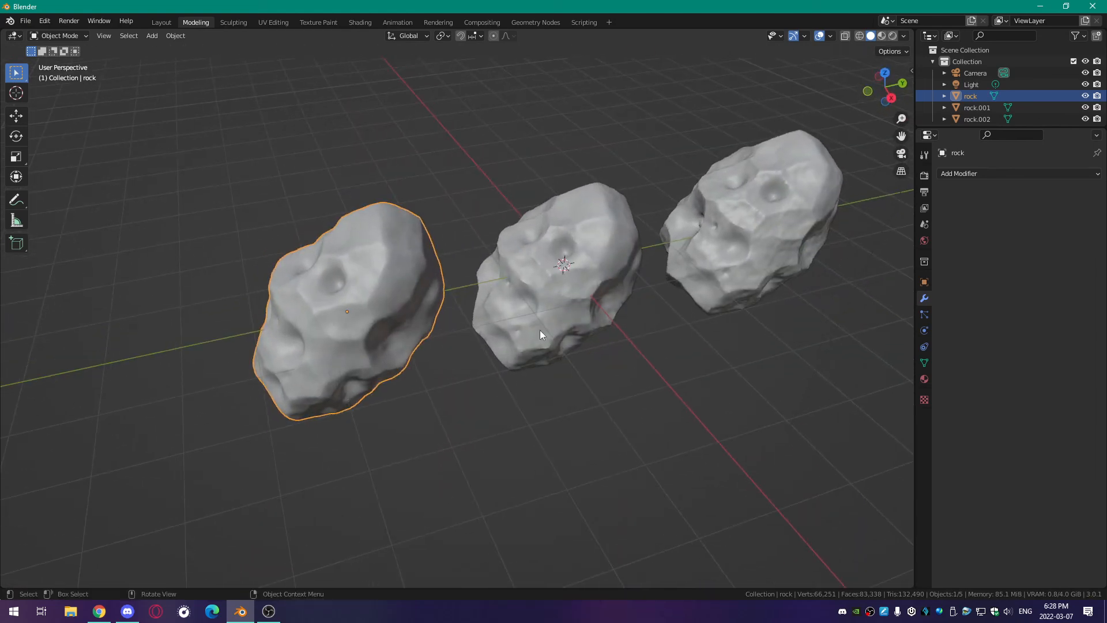
middle_click_drag(558, 315, 455, 362)
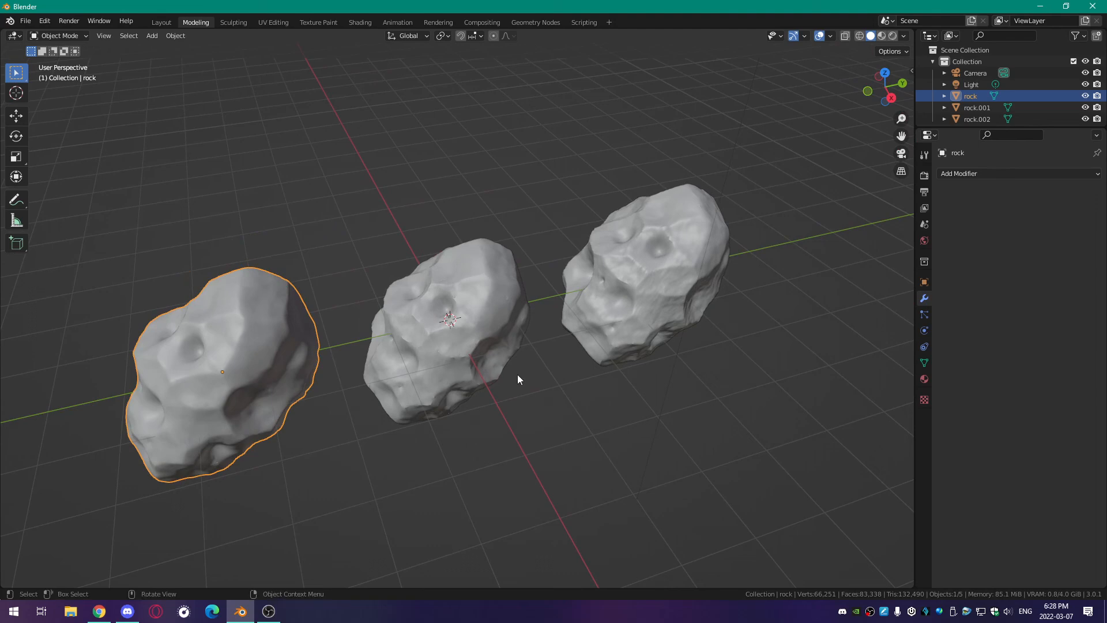
middle_click_drag(527, 379, 571, 362)
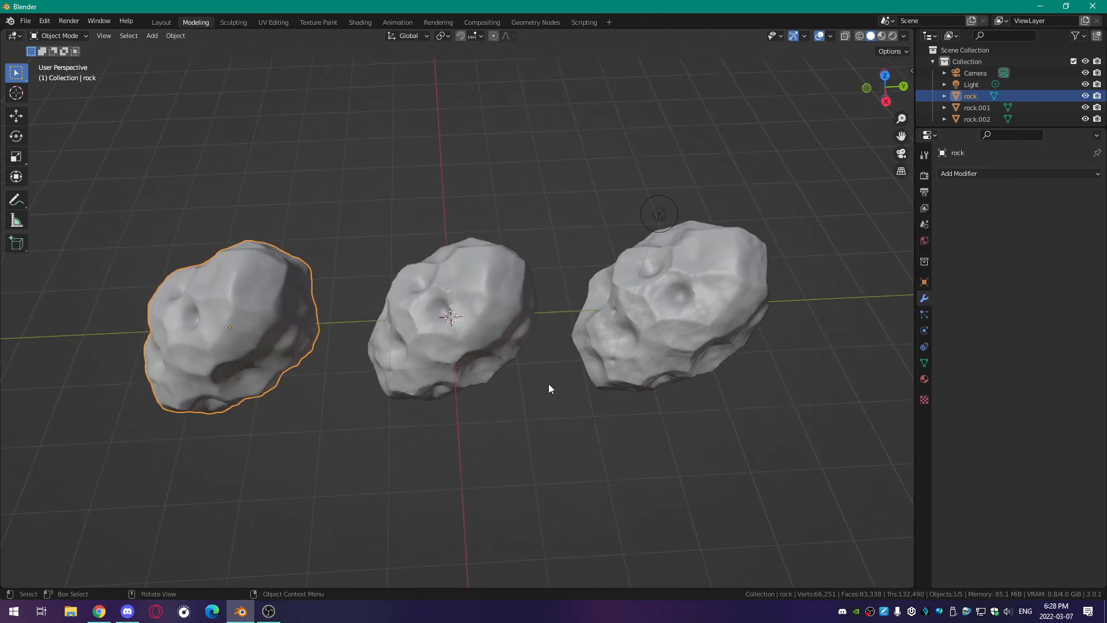
middle_click_drag(541, 395, 579, 381)
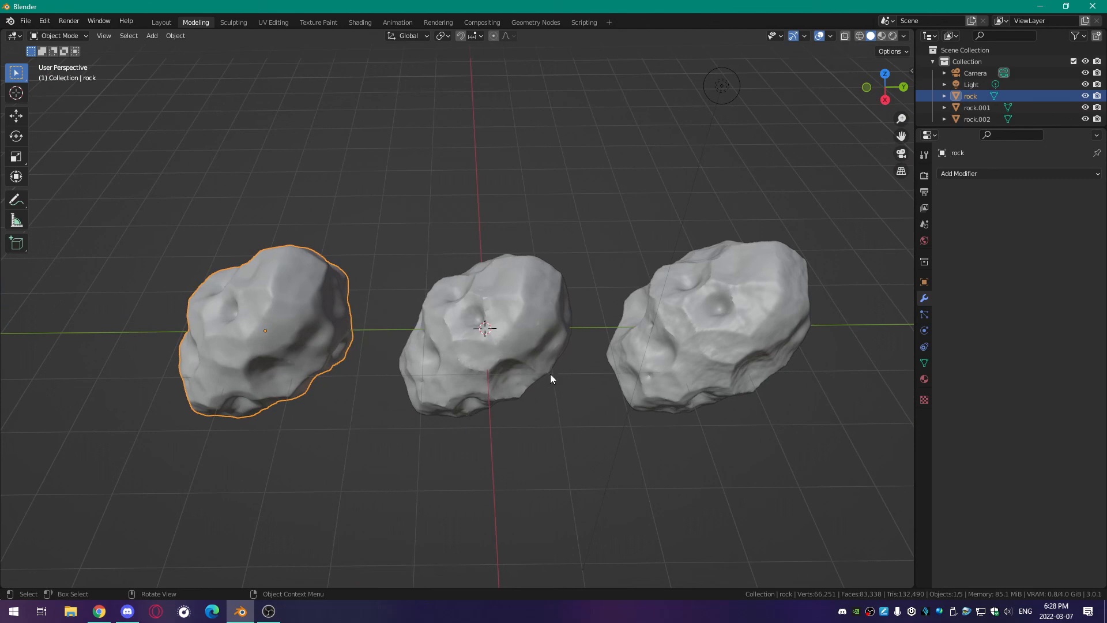
middle_click_drag(578, 371, 496, 380)
scroll(537, 418, "up", 5)
scroll(472, 413, "down", 3)
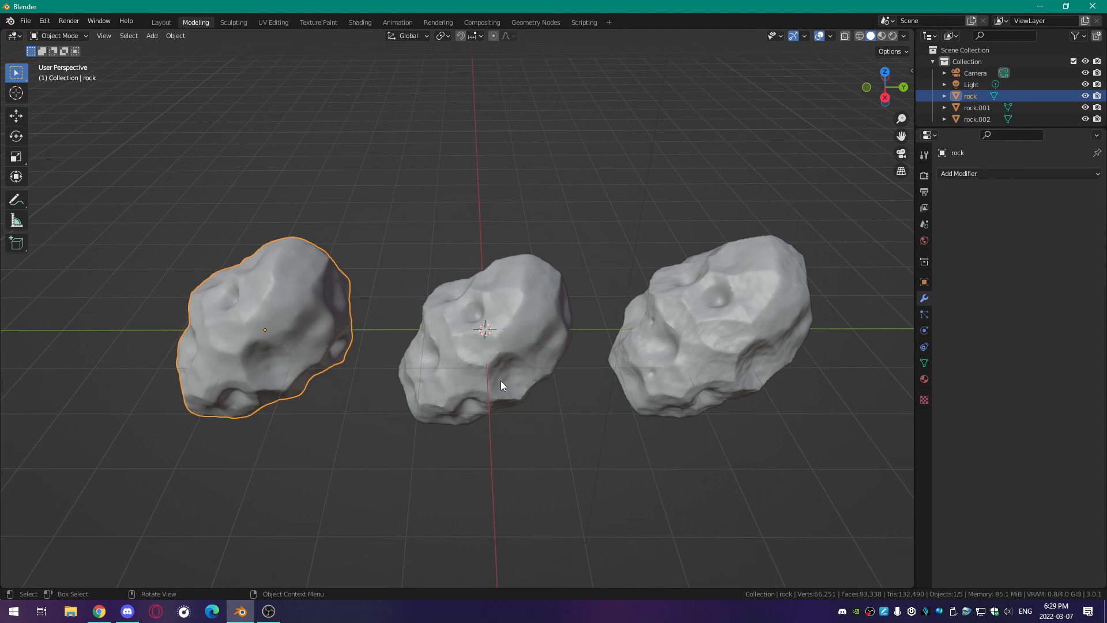
middle_click_drag(385, 356, 406, 379)
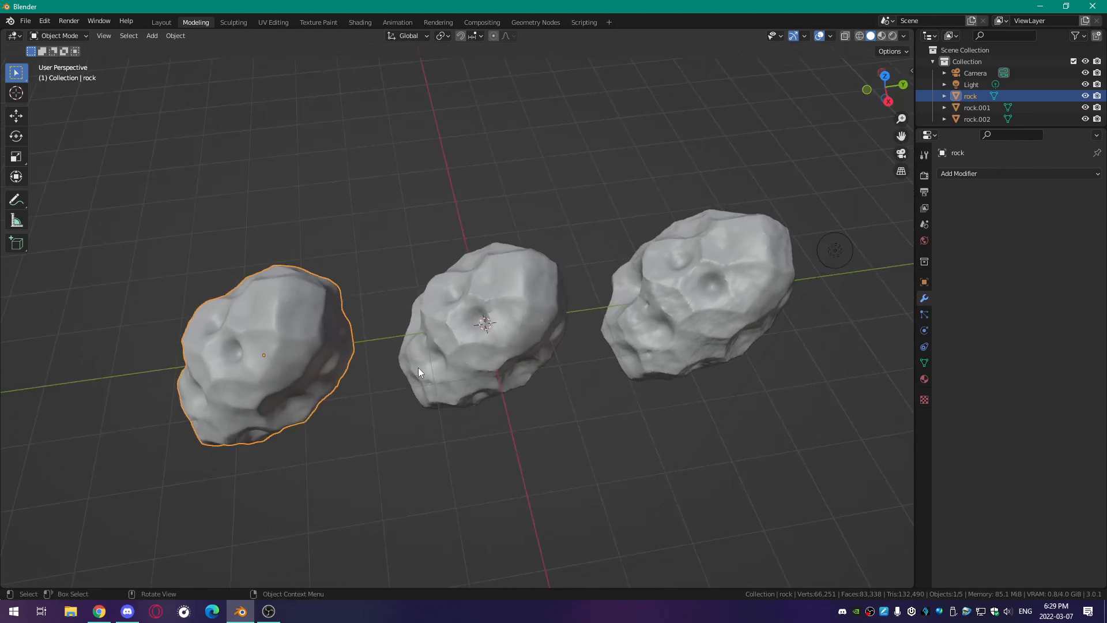